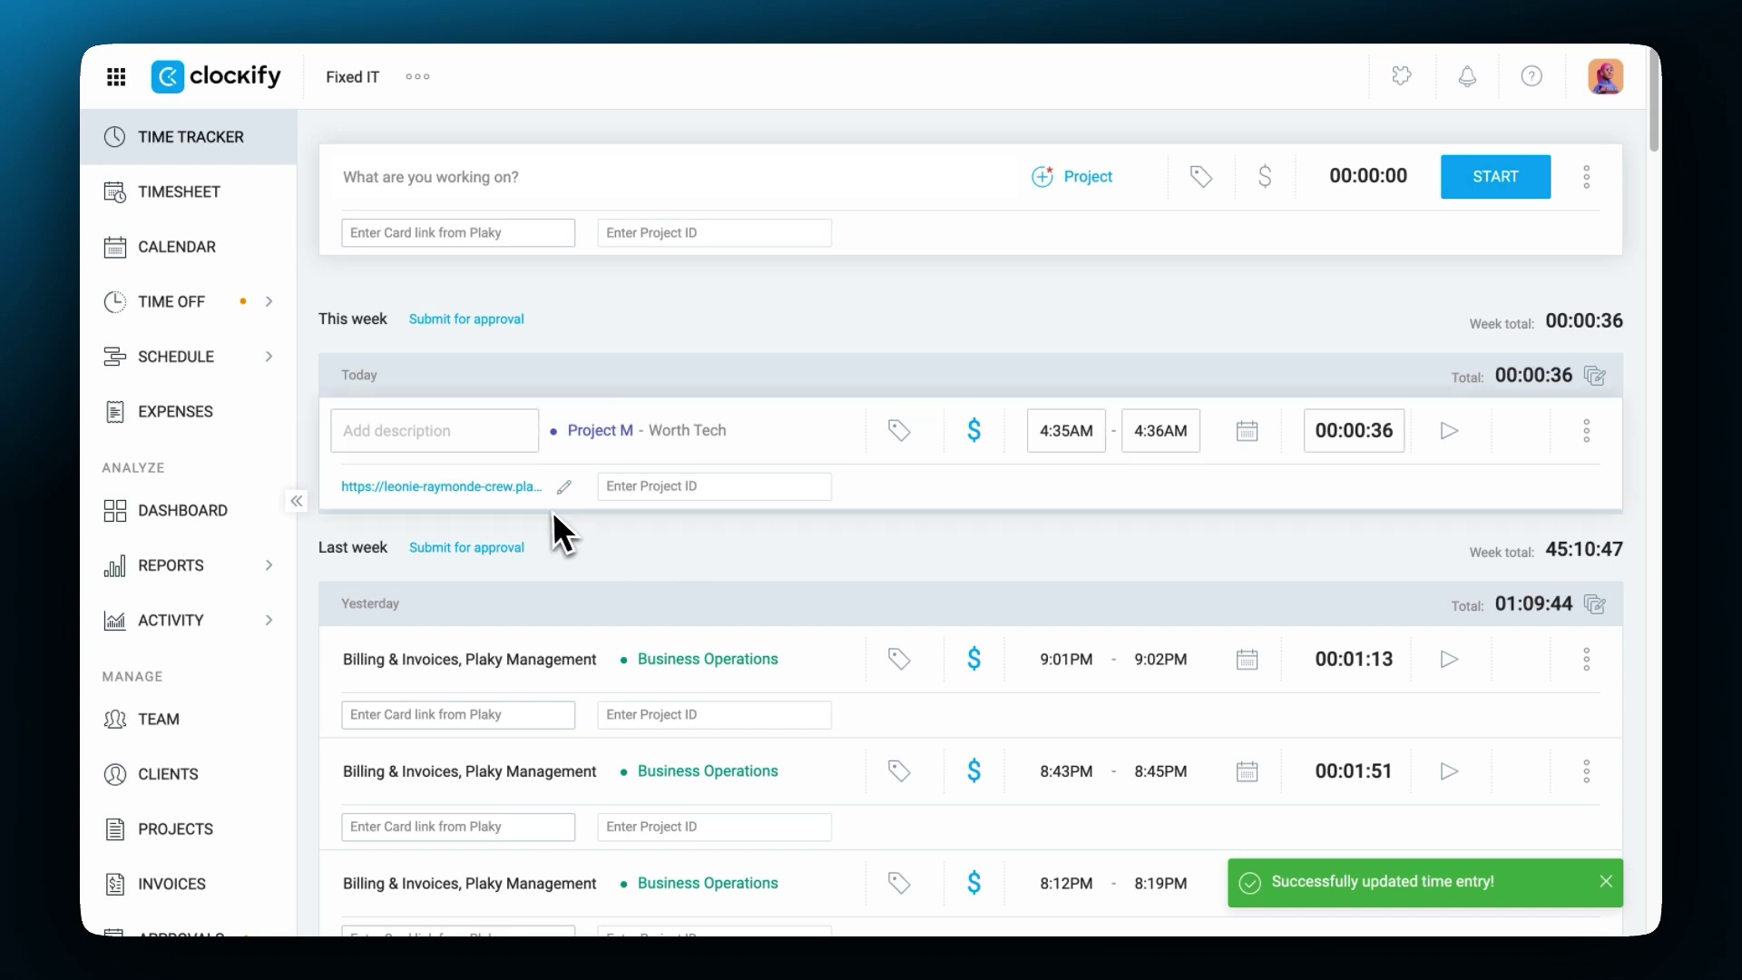
Open the Plaky card link on today's Project M time entry
click(510, 490)
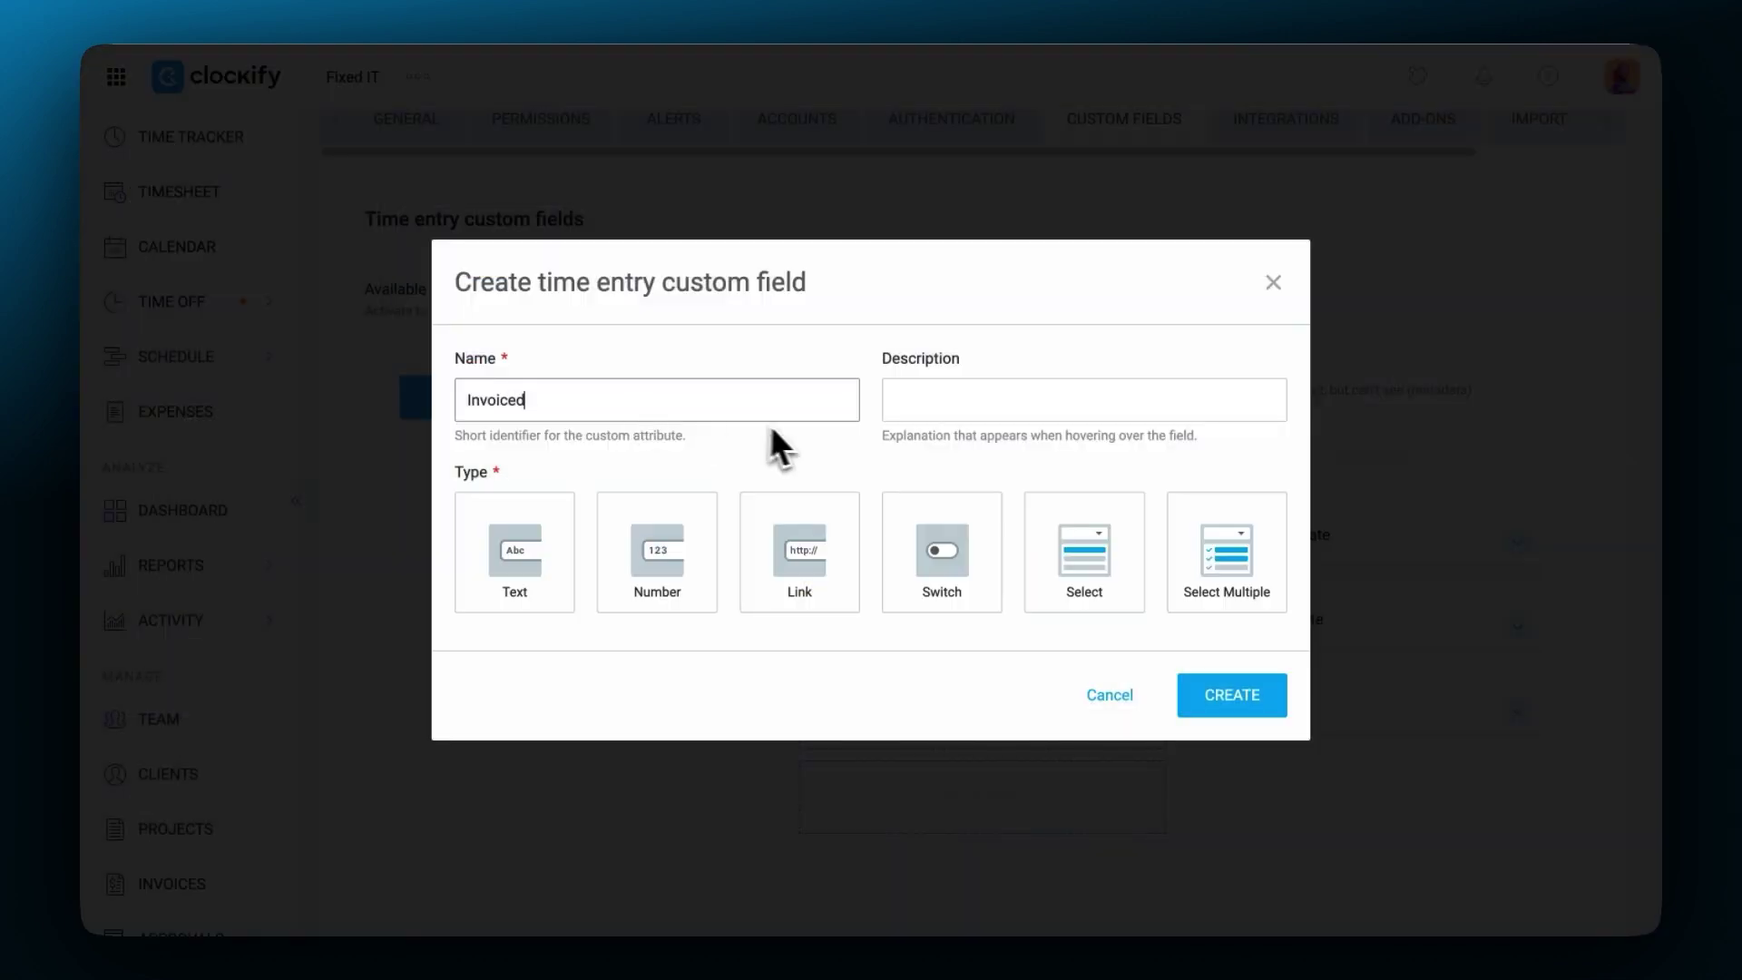
Describe the Invoiced field as "Please check whether the entry has been invoiced." and make it a Select field titled "Invoiced?"
click(956, 413)
text(Please check whether the entry has been invoiced.)
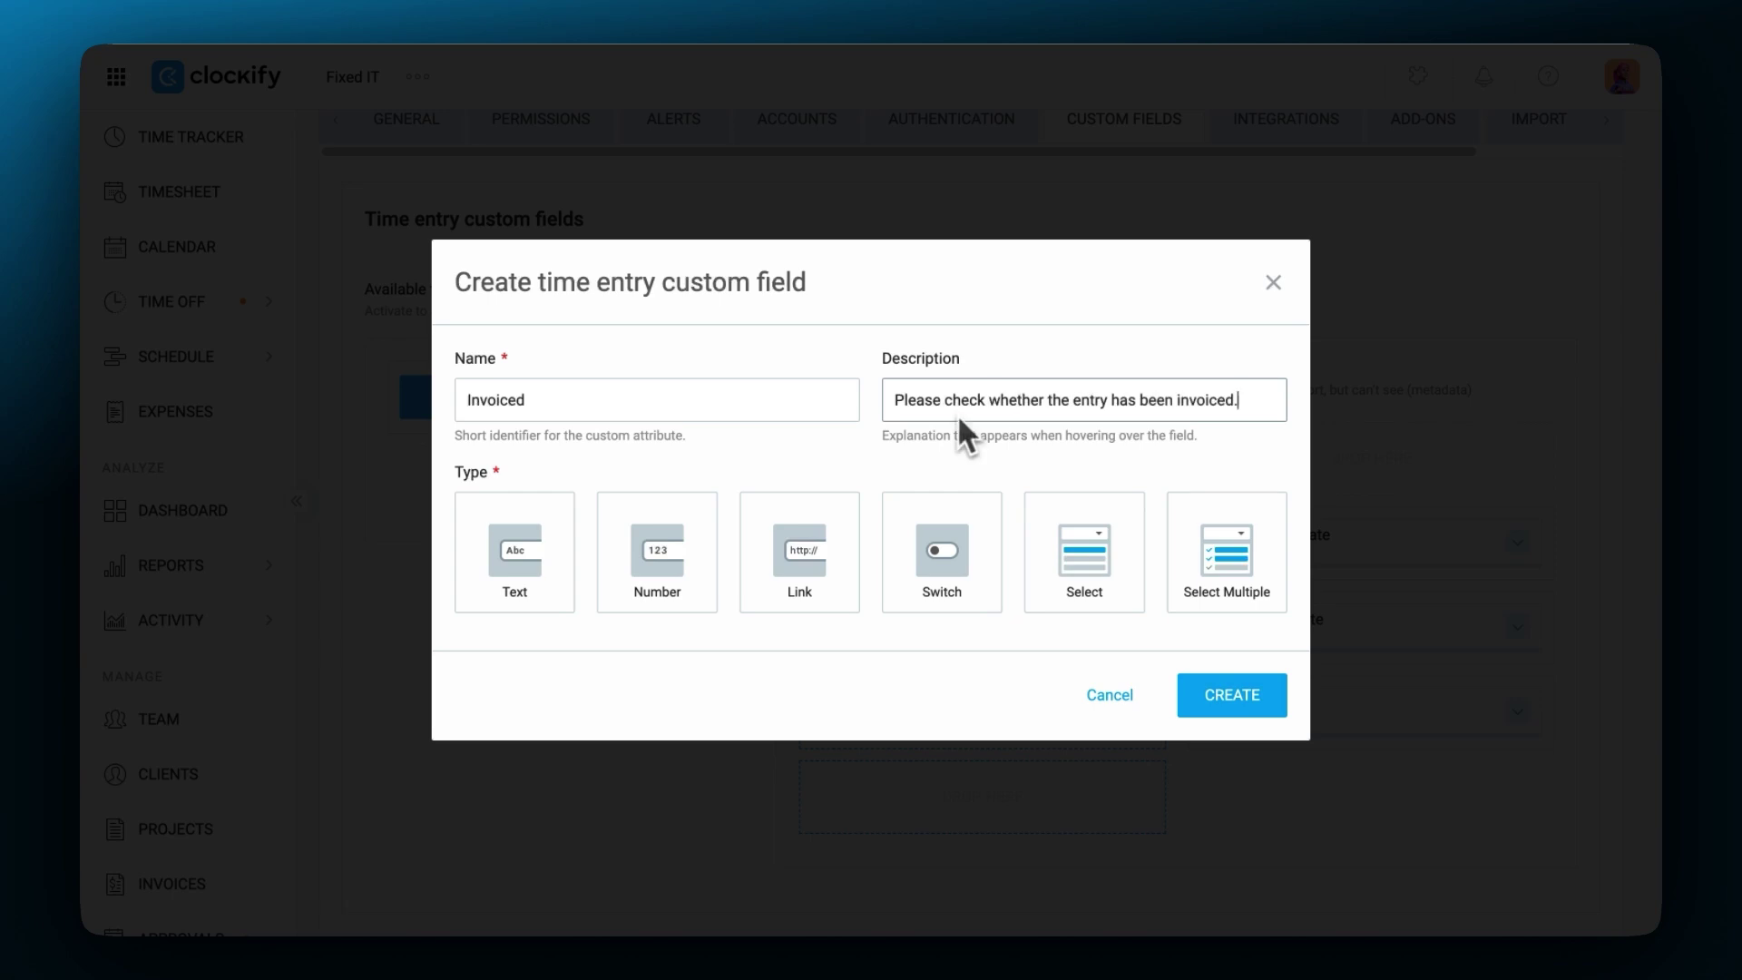
click(1087, 535)
triple_click(689, 564)
text(Invoiced?)
Name the Invoiced field's two options Yes and No, and create the field
click(655, 673)
triple_click(655, 681)
text(Yes)
click(659, 730)
triple_click(661, 750)
text(No)
scroll(923, 769, down, 2)
click(1212, 864)
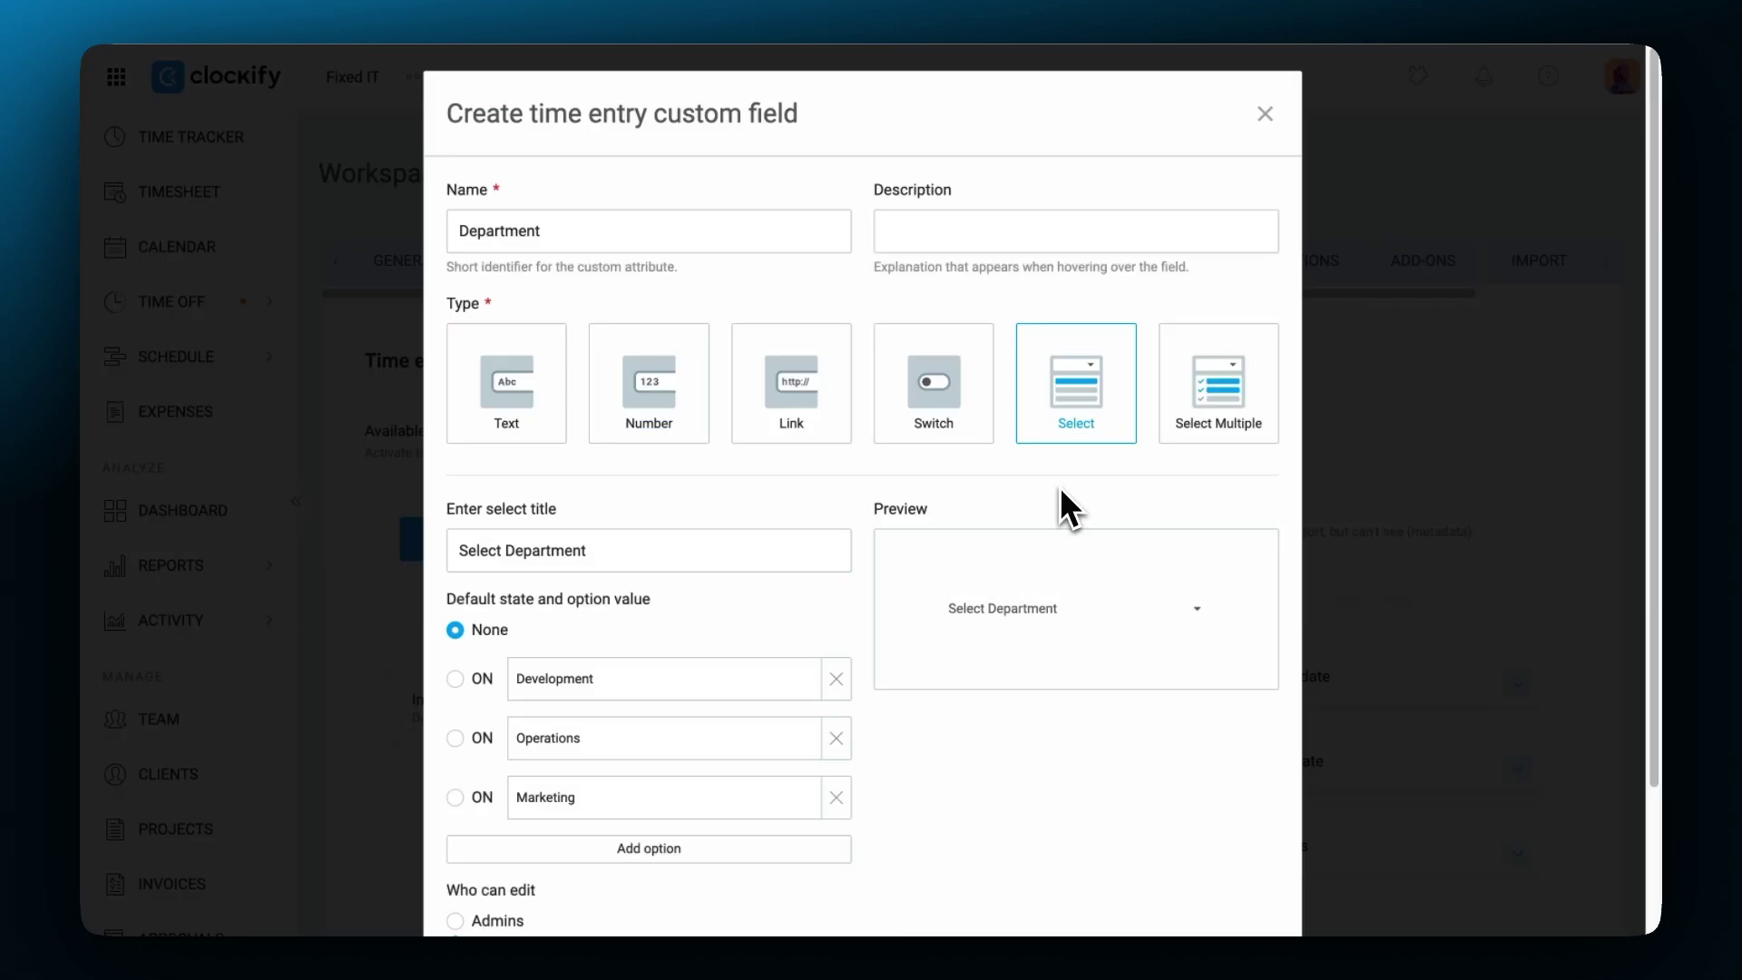
Change the Department field's type to Select Multiple and create the field
click(1221, 411)
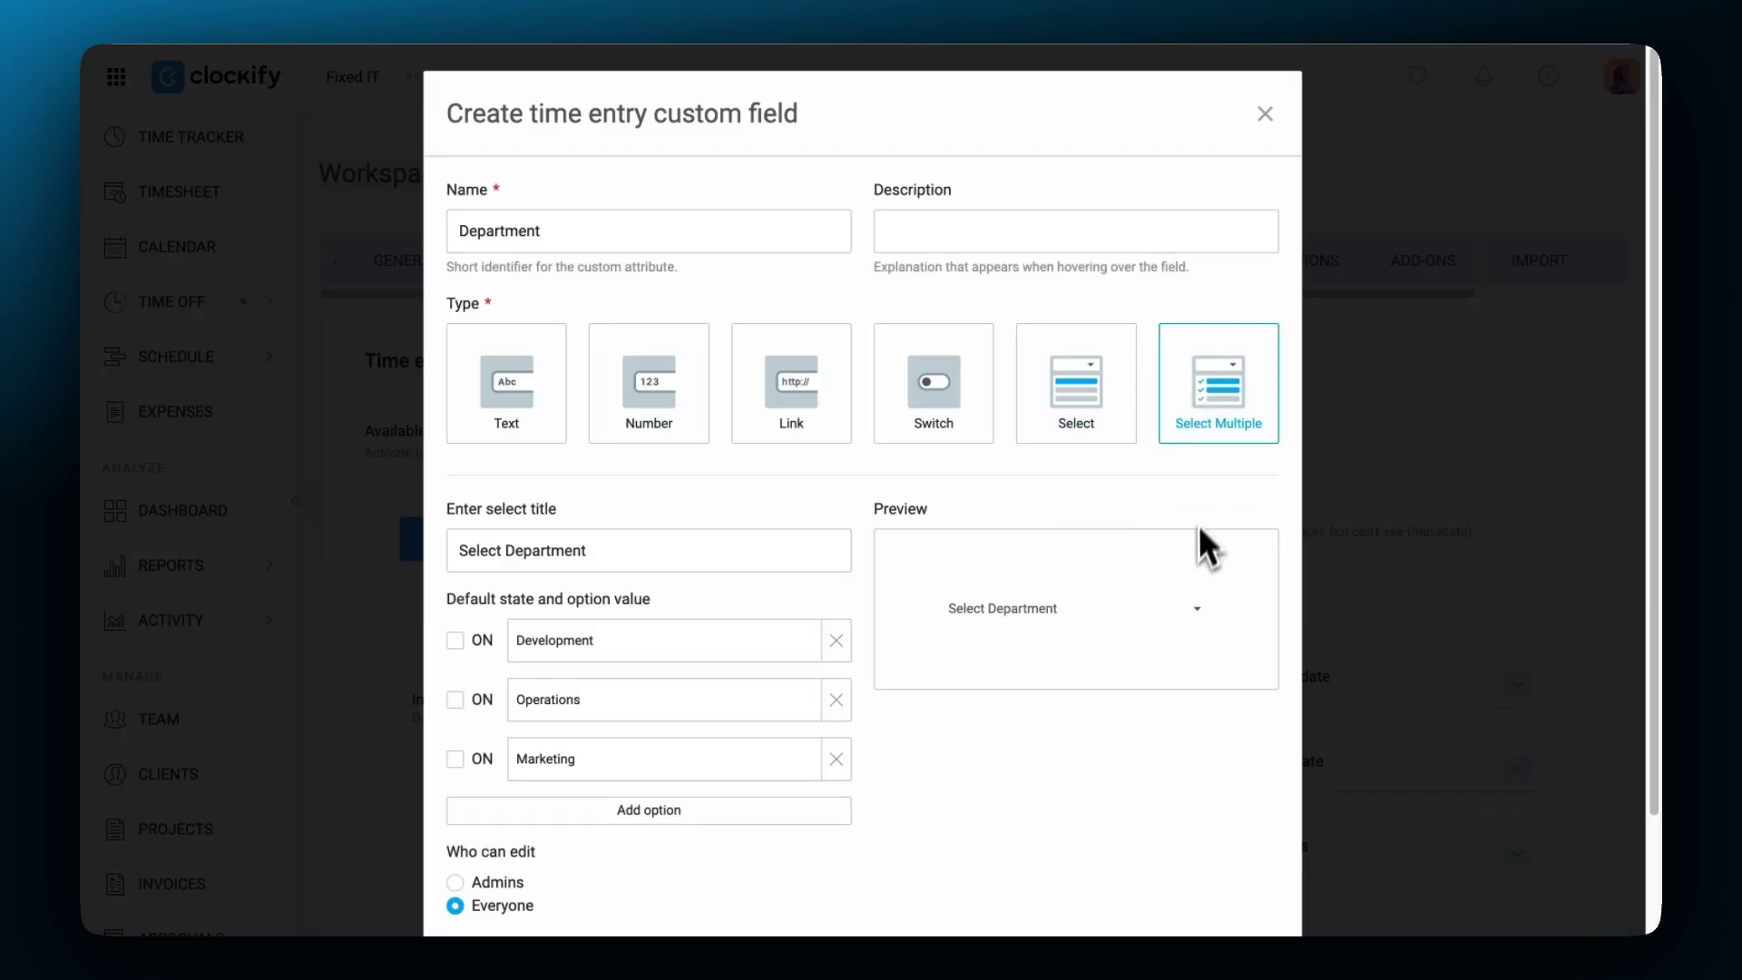
scroll(1170, 635, down, 2)
click(1211, 860)
Expand the available Department field and add a fourth option named HR
click(695, 791)
scroll(689, 786, down, 3)
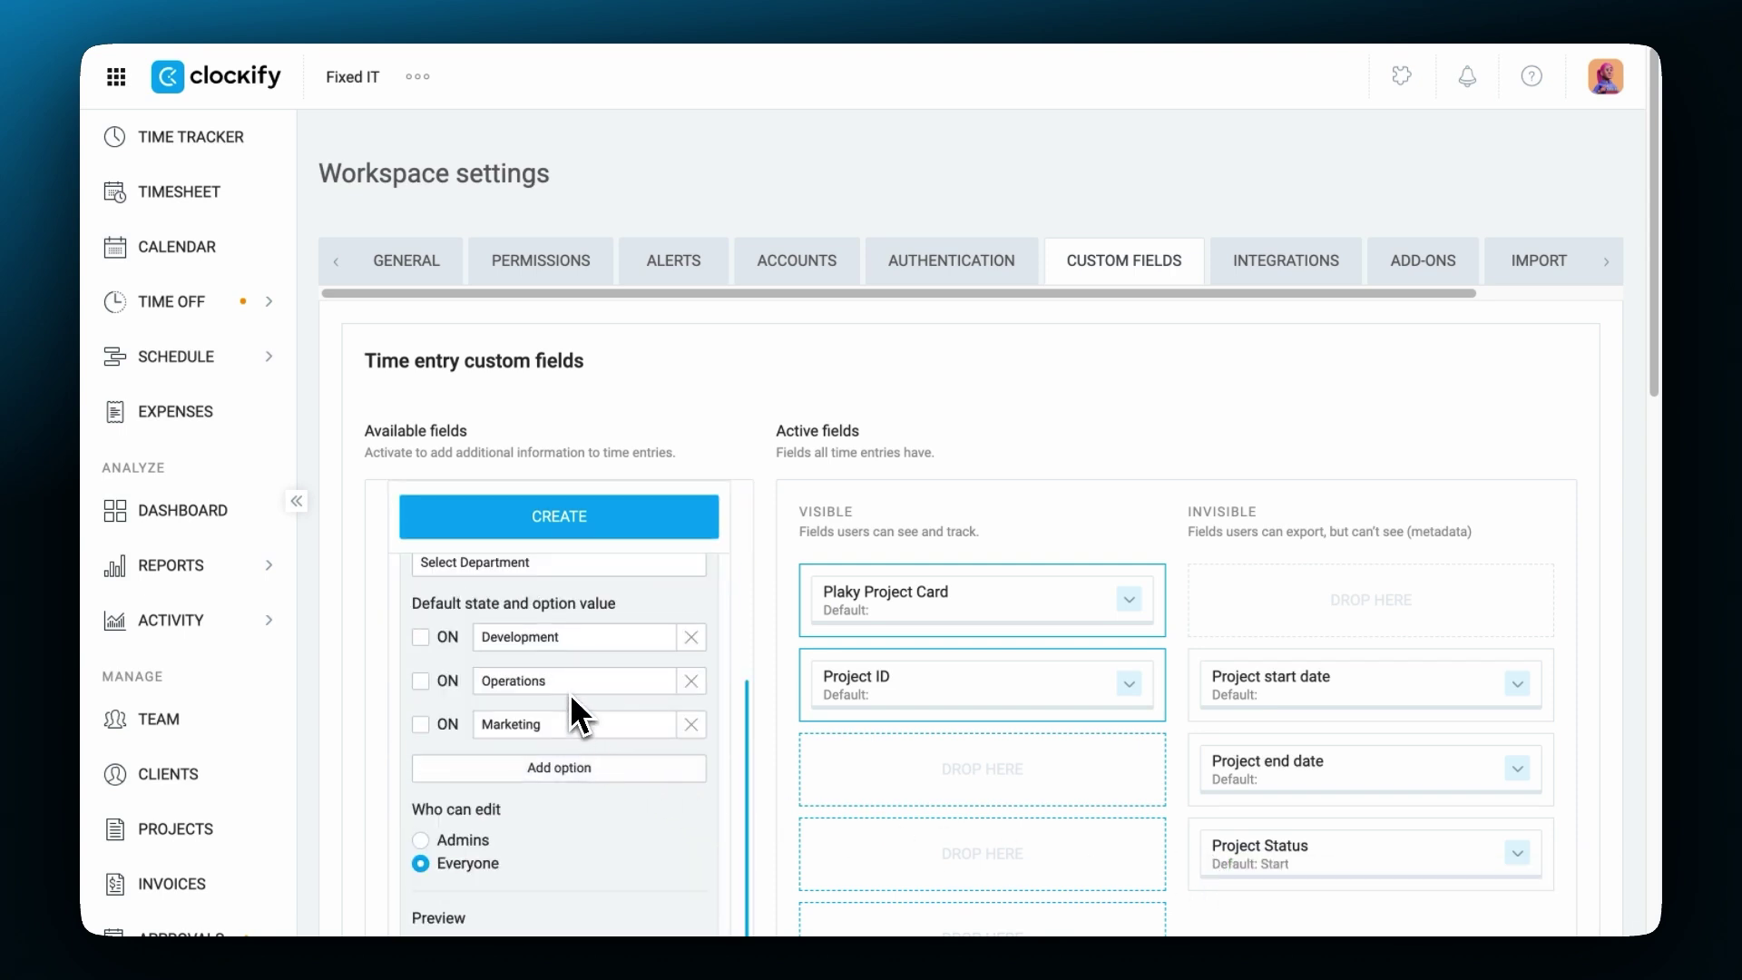
click(579, 768)
click(581, 769)
key(ctrl+a)
text(HR)
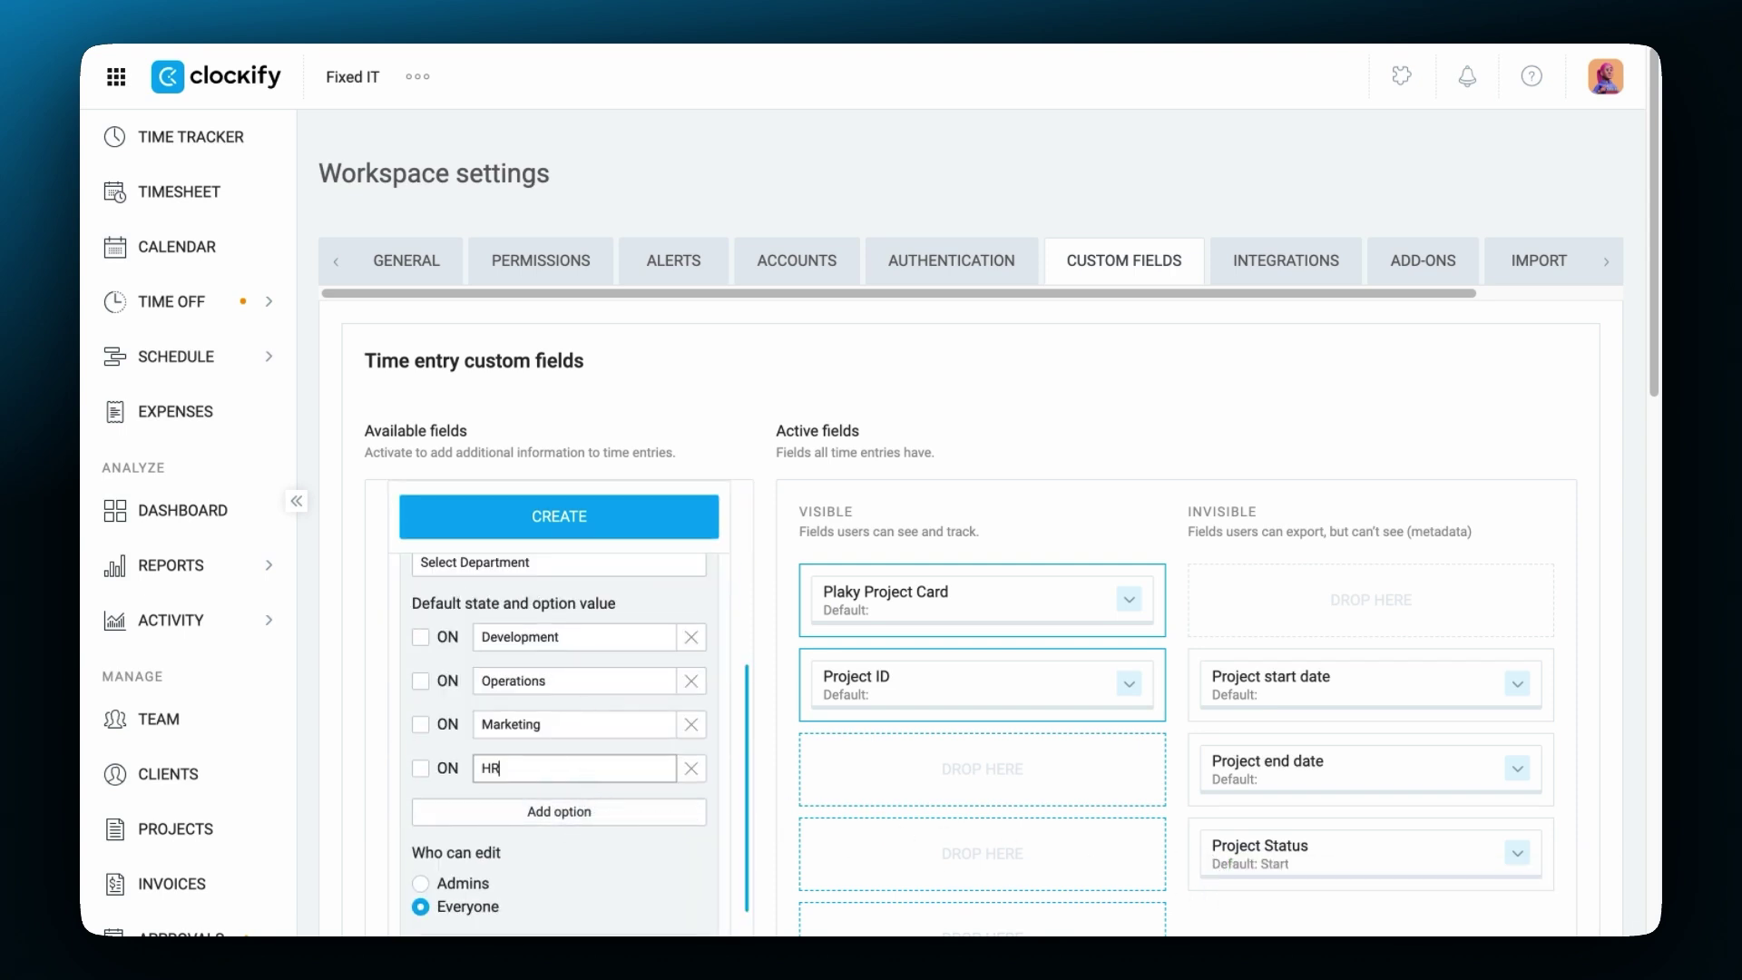
Name the new custom field Project Status, make it a Text field and describe it as "Just to see where you're at!"
text(ct Stat)
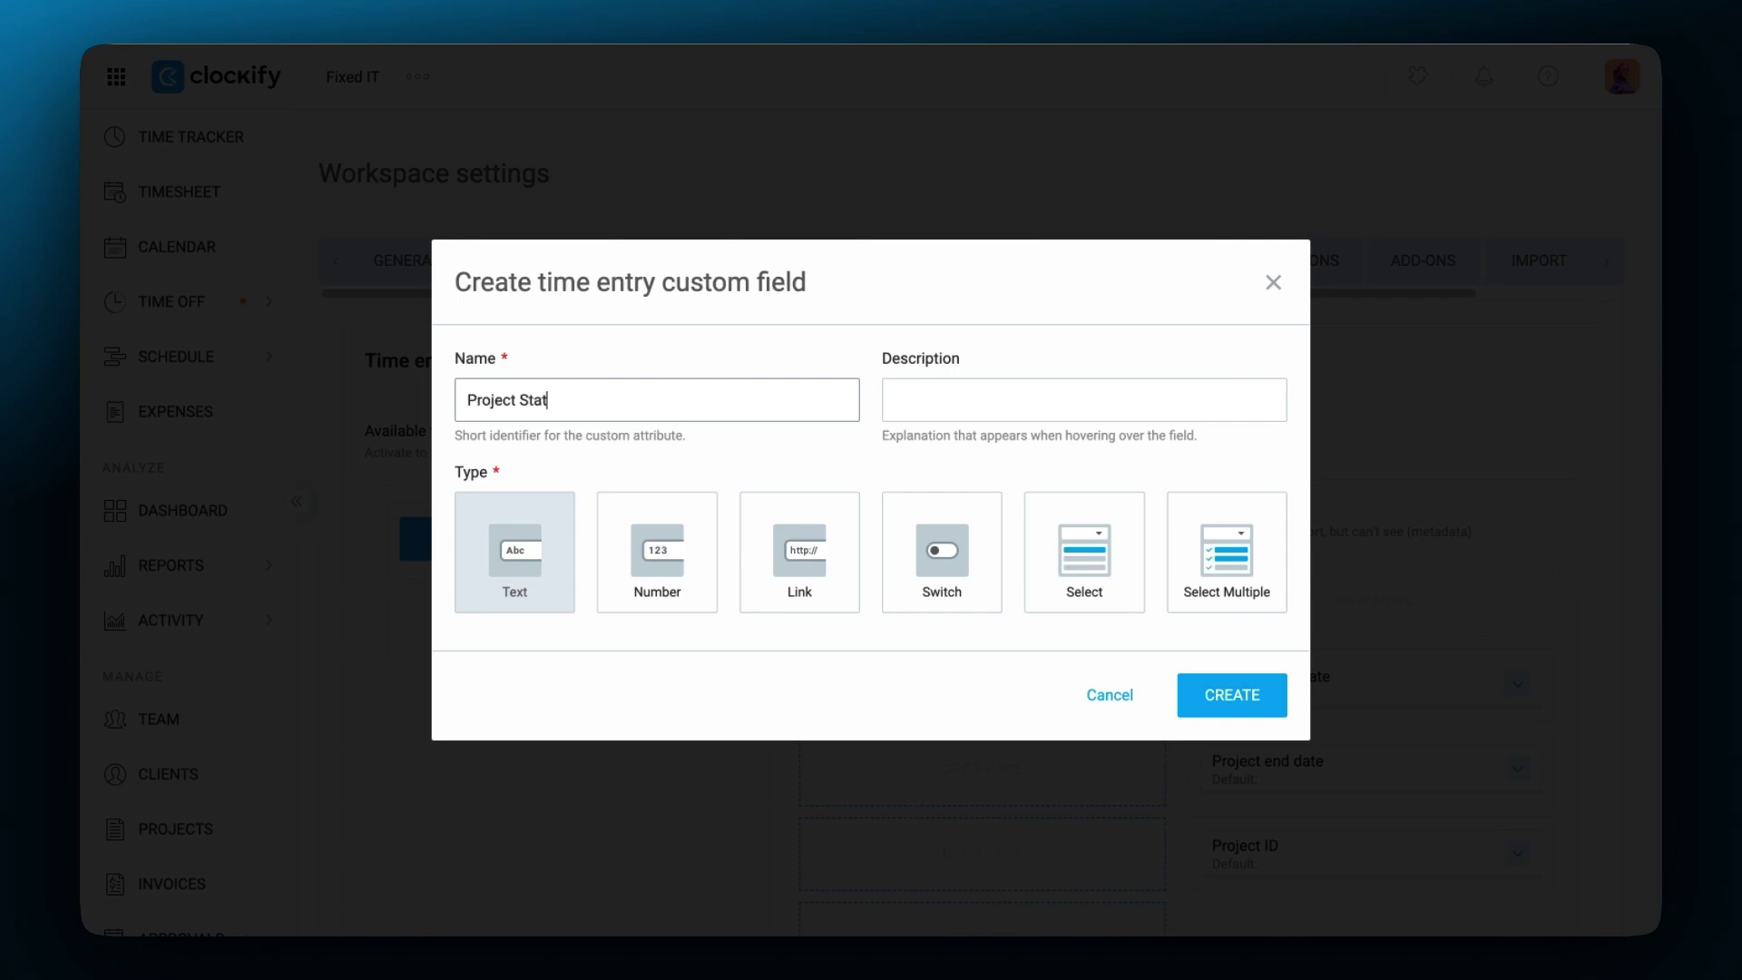
text(us)
click(557, 547)
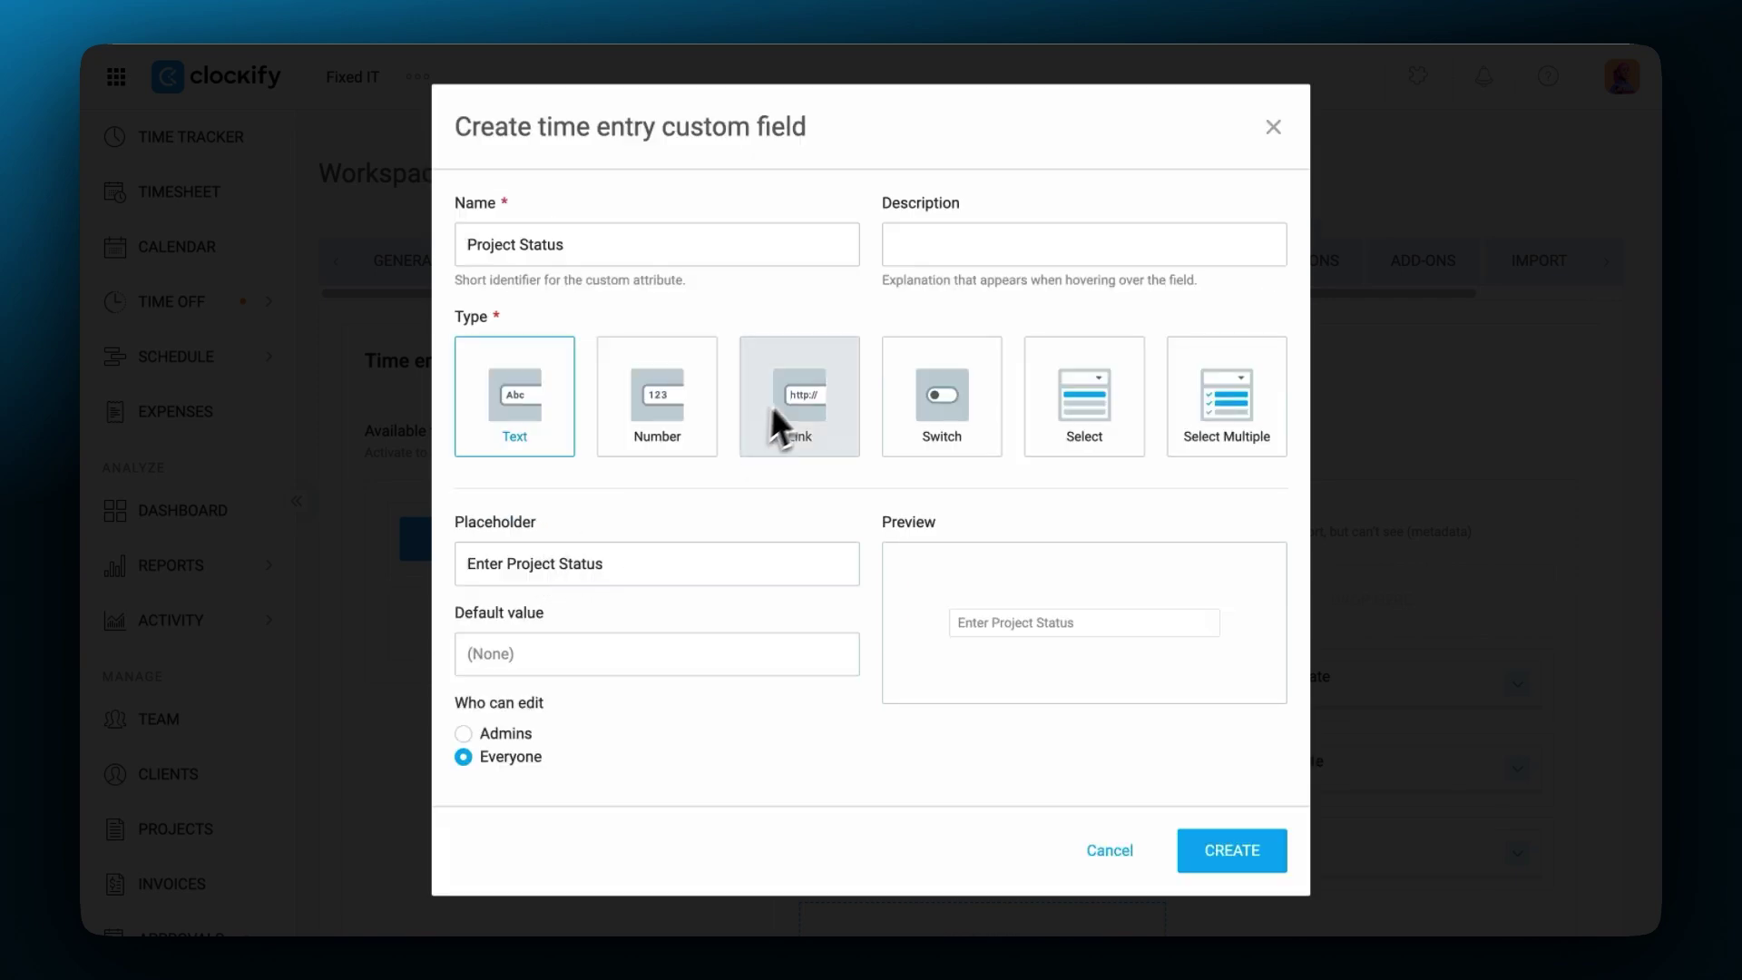
click(956, 265)
text(Just to see where you're at!)
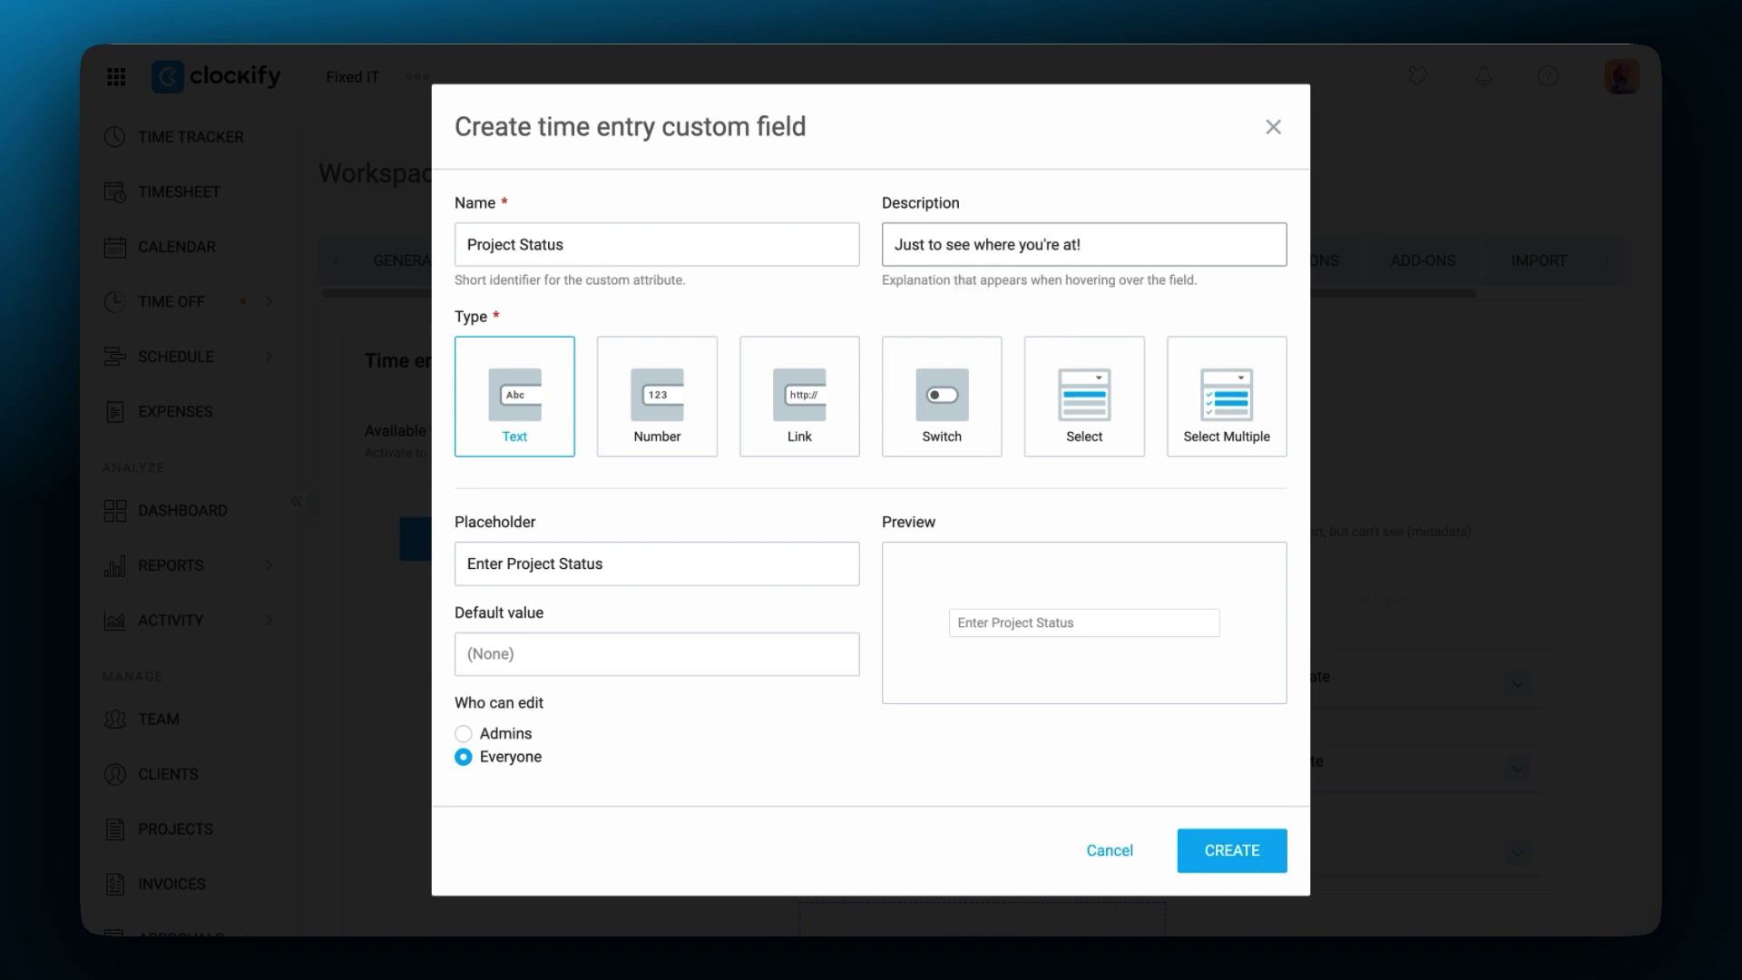
Set the Project Status field's default value to Start and create the field
click(701, 560)
click(600, 660)
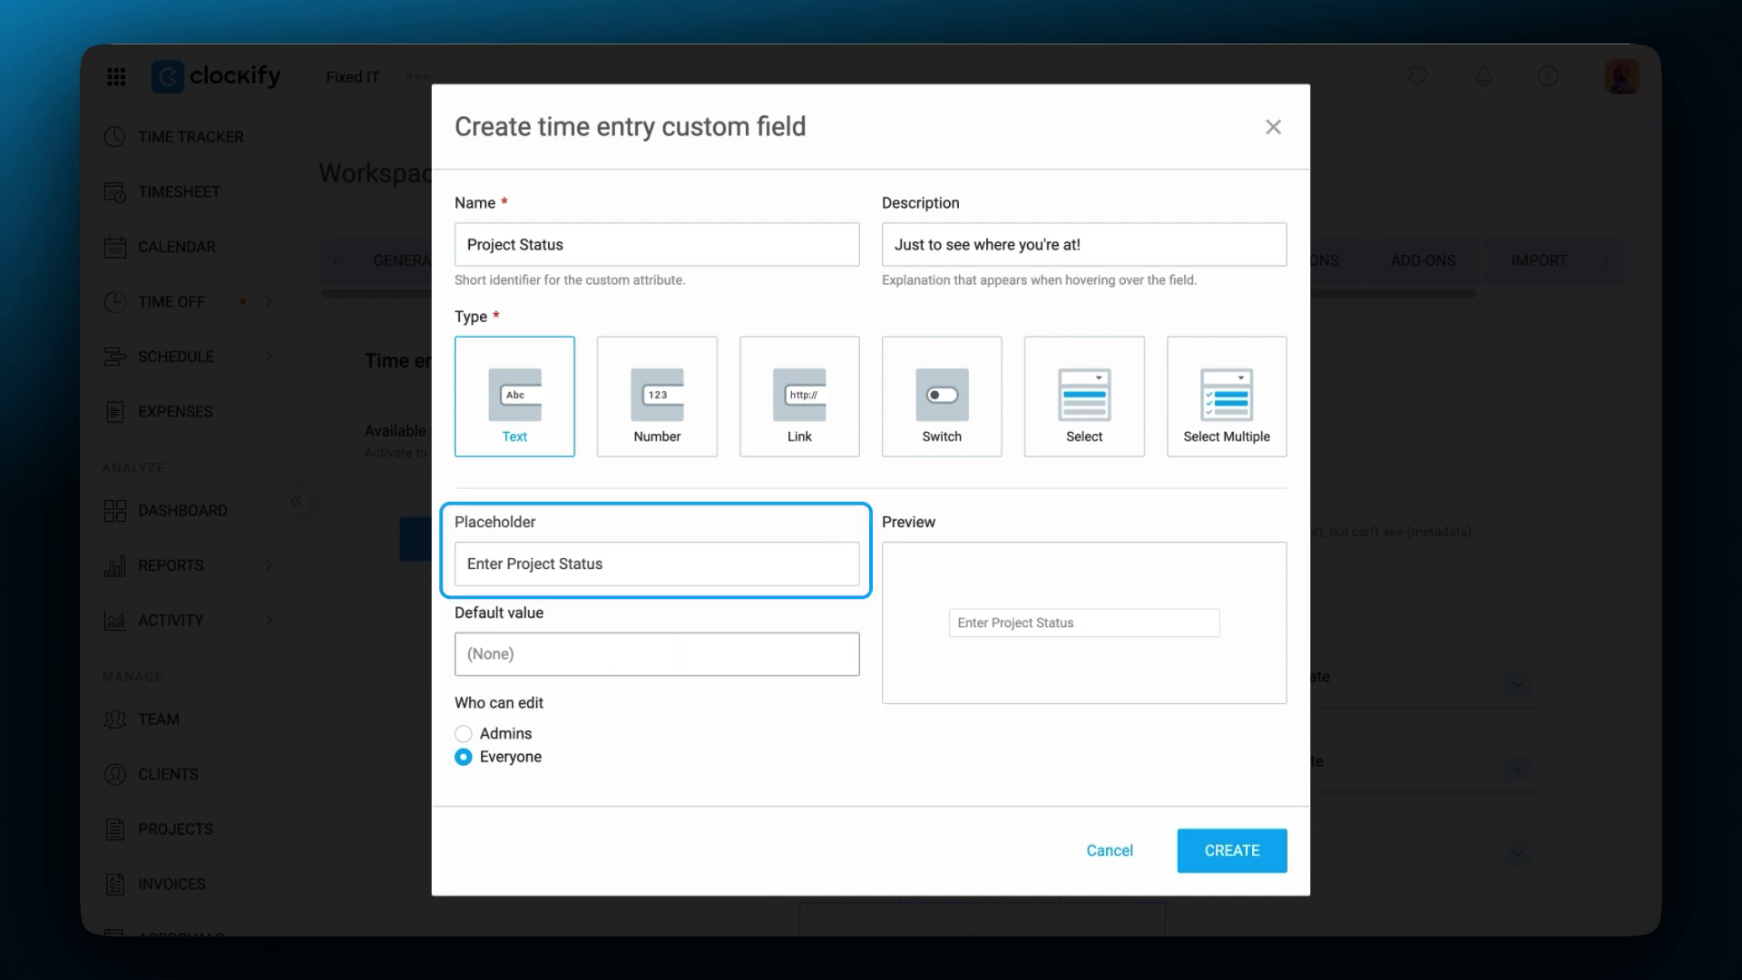
text(Start)
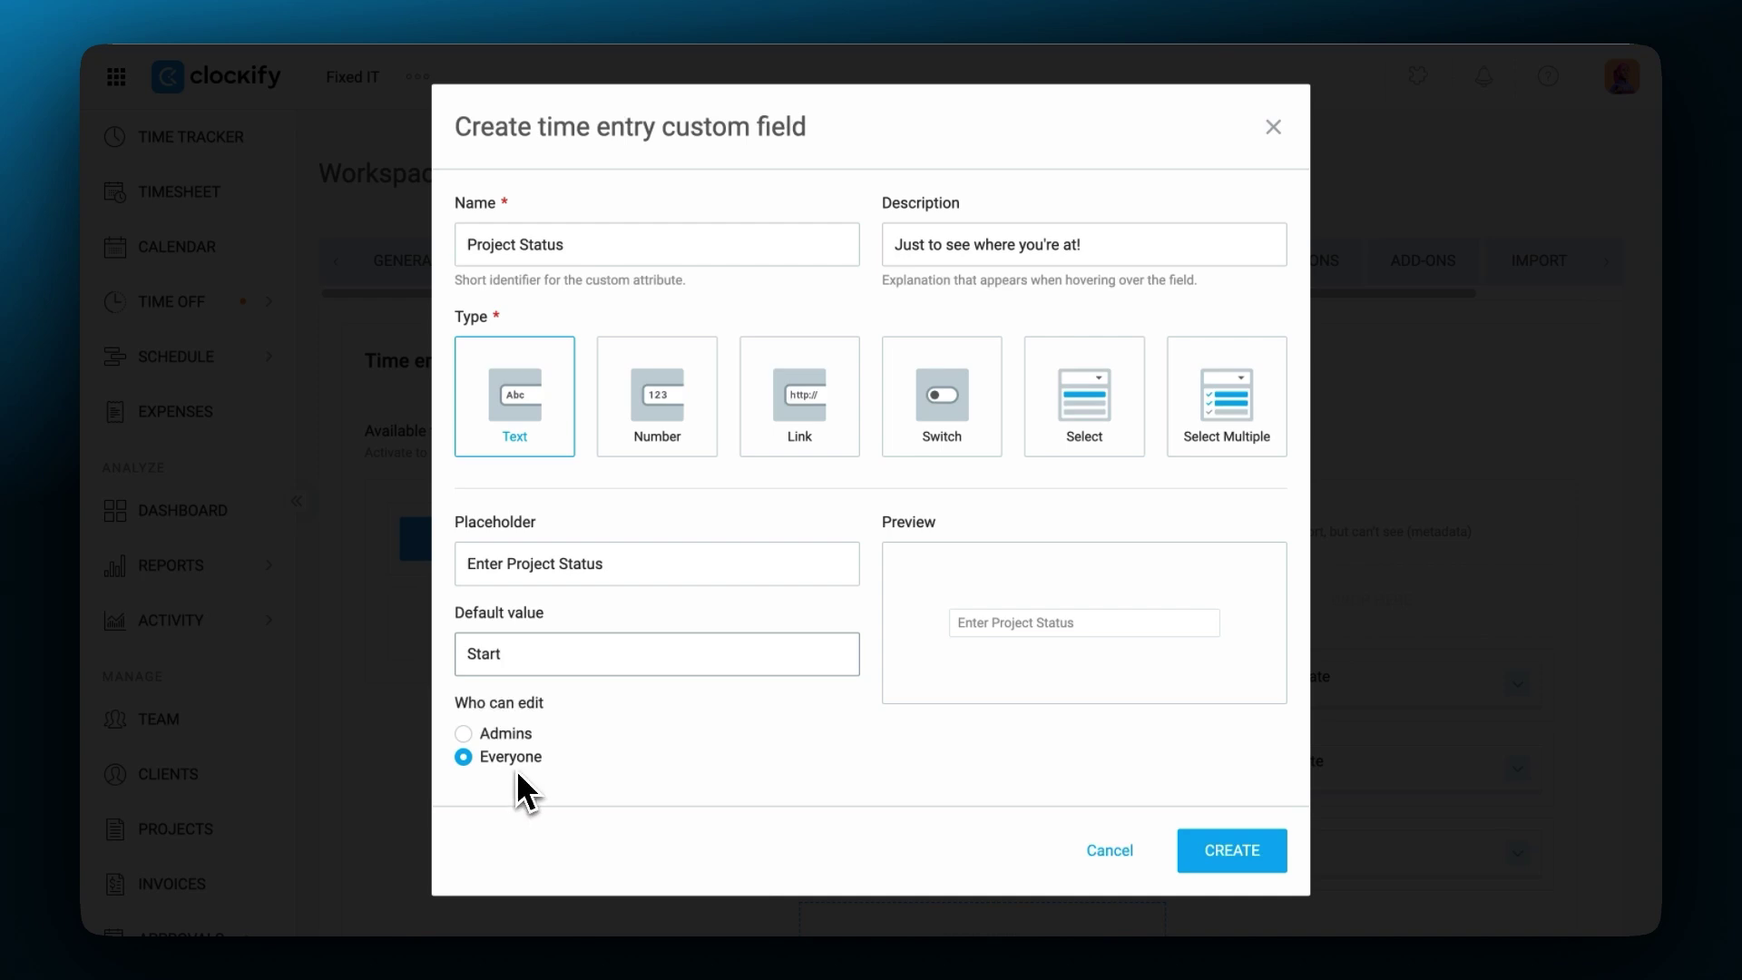
click(1222, 852)
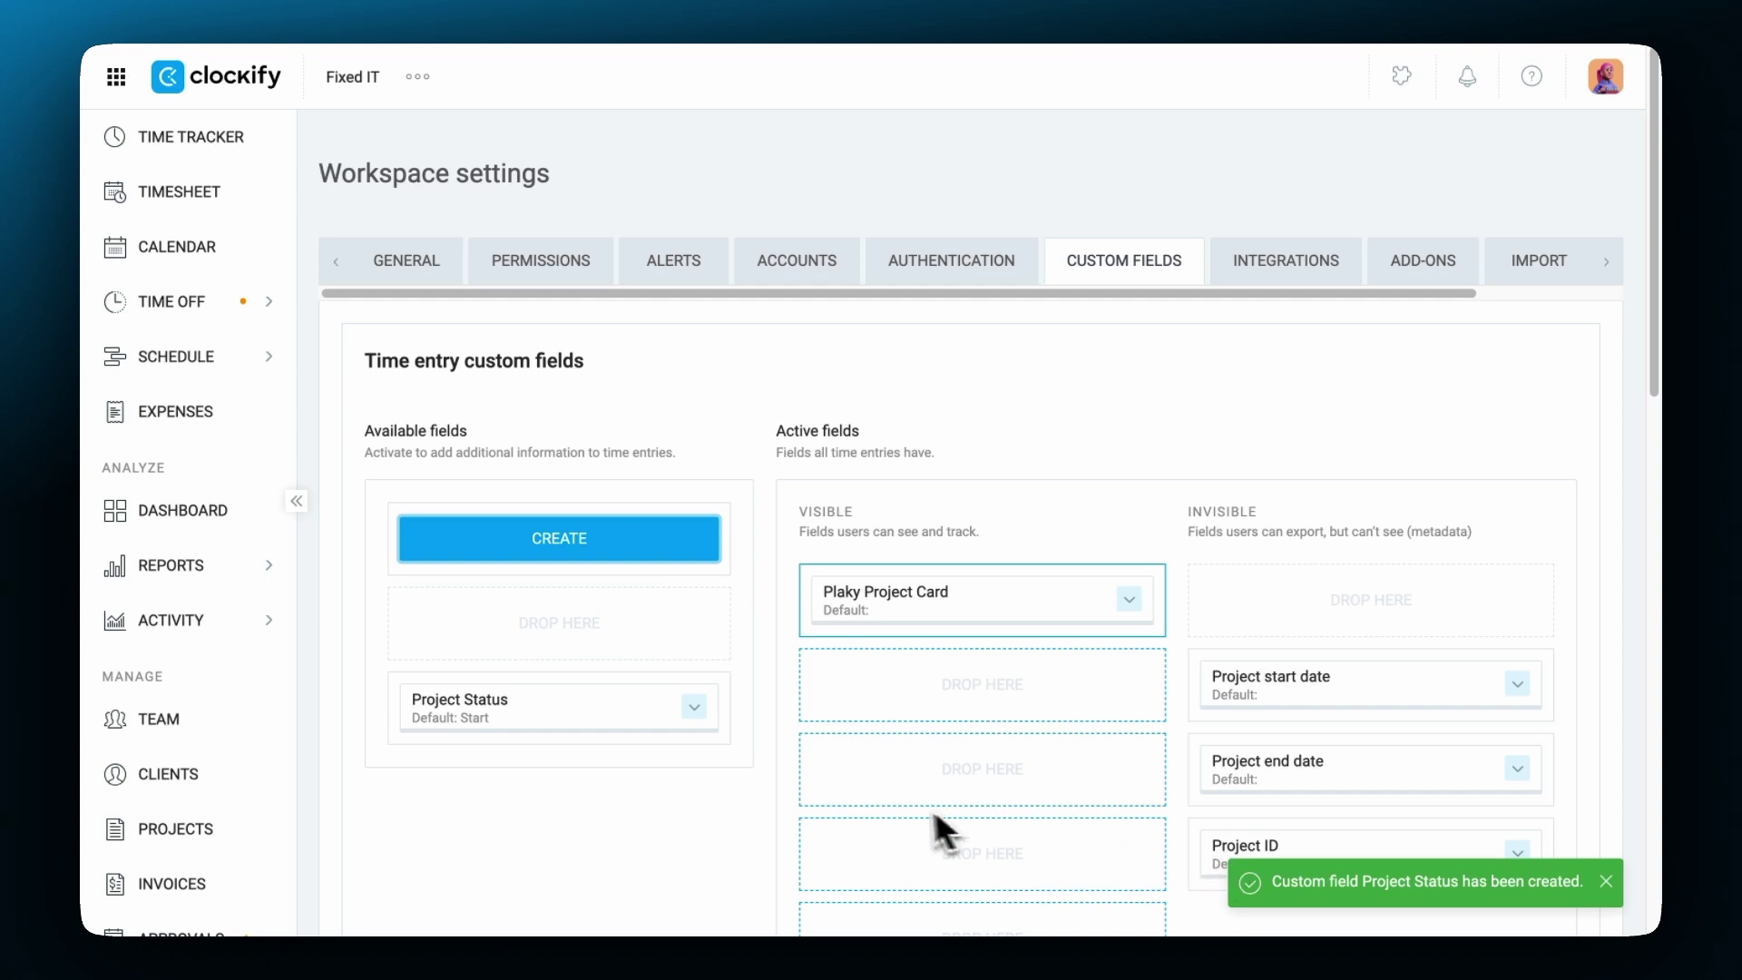
Move Project Status into the visible active fields and save it with editing allowed for Everyone
drag(581, 726, 952, 697)
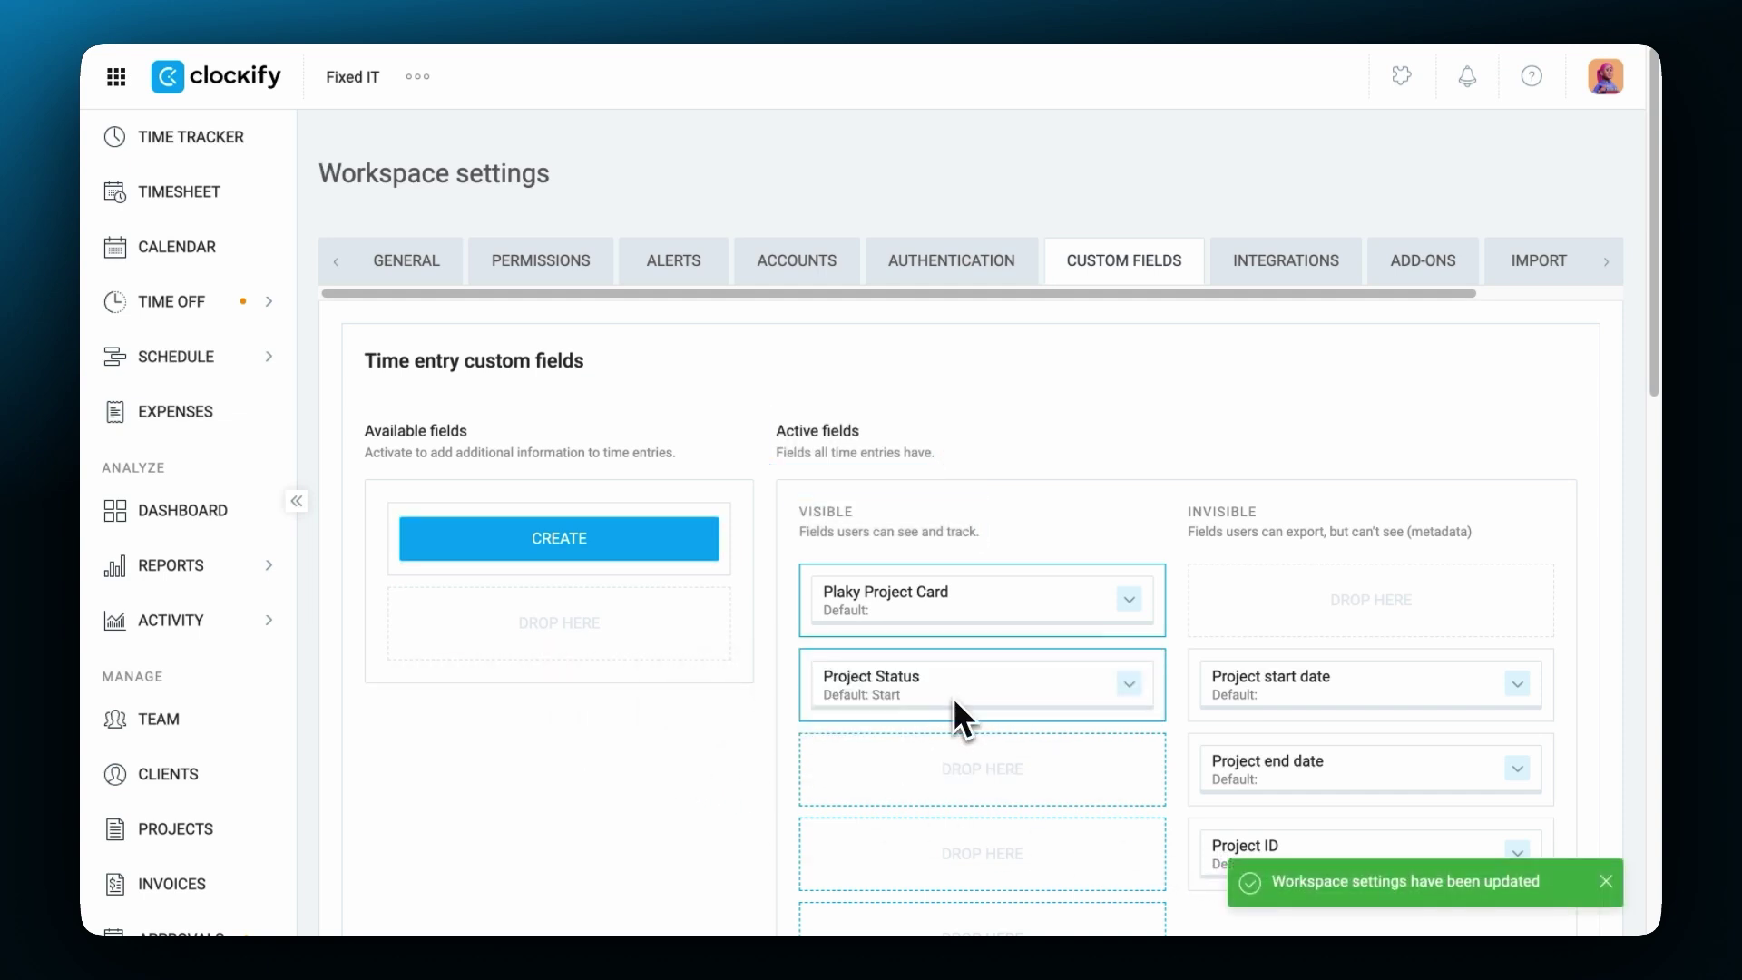
click(1129, 685)
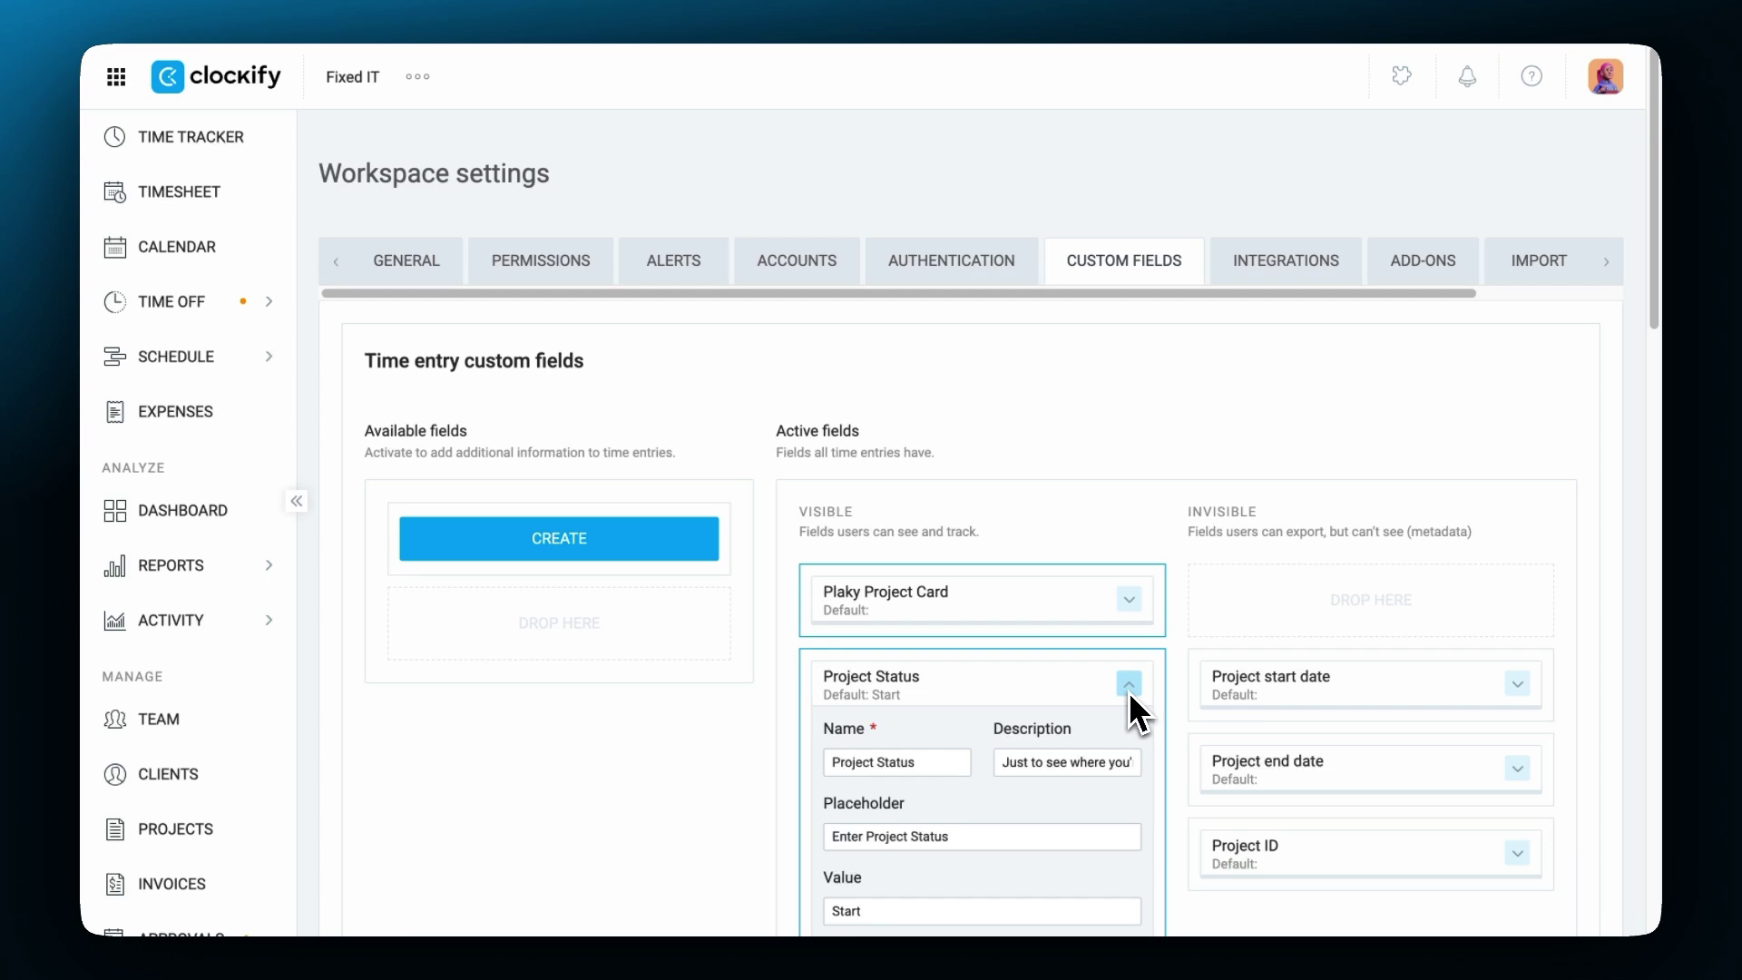
scroll(1165, 700, down, 3)
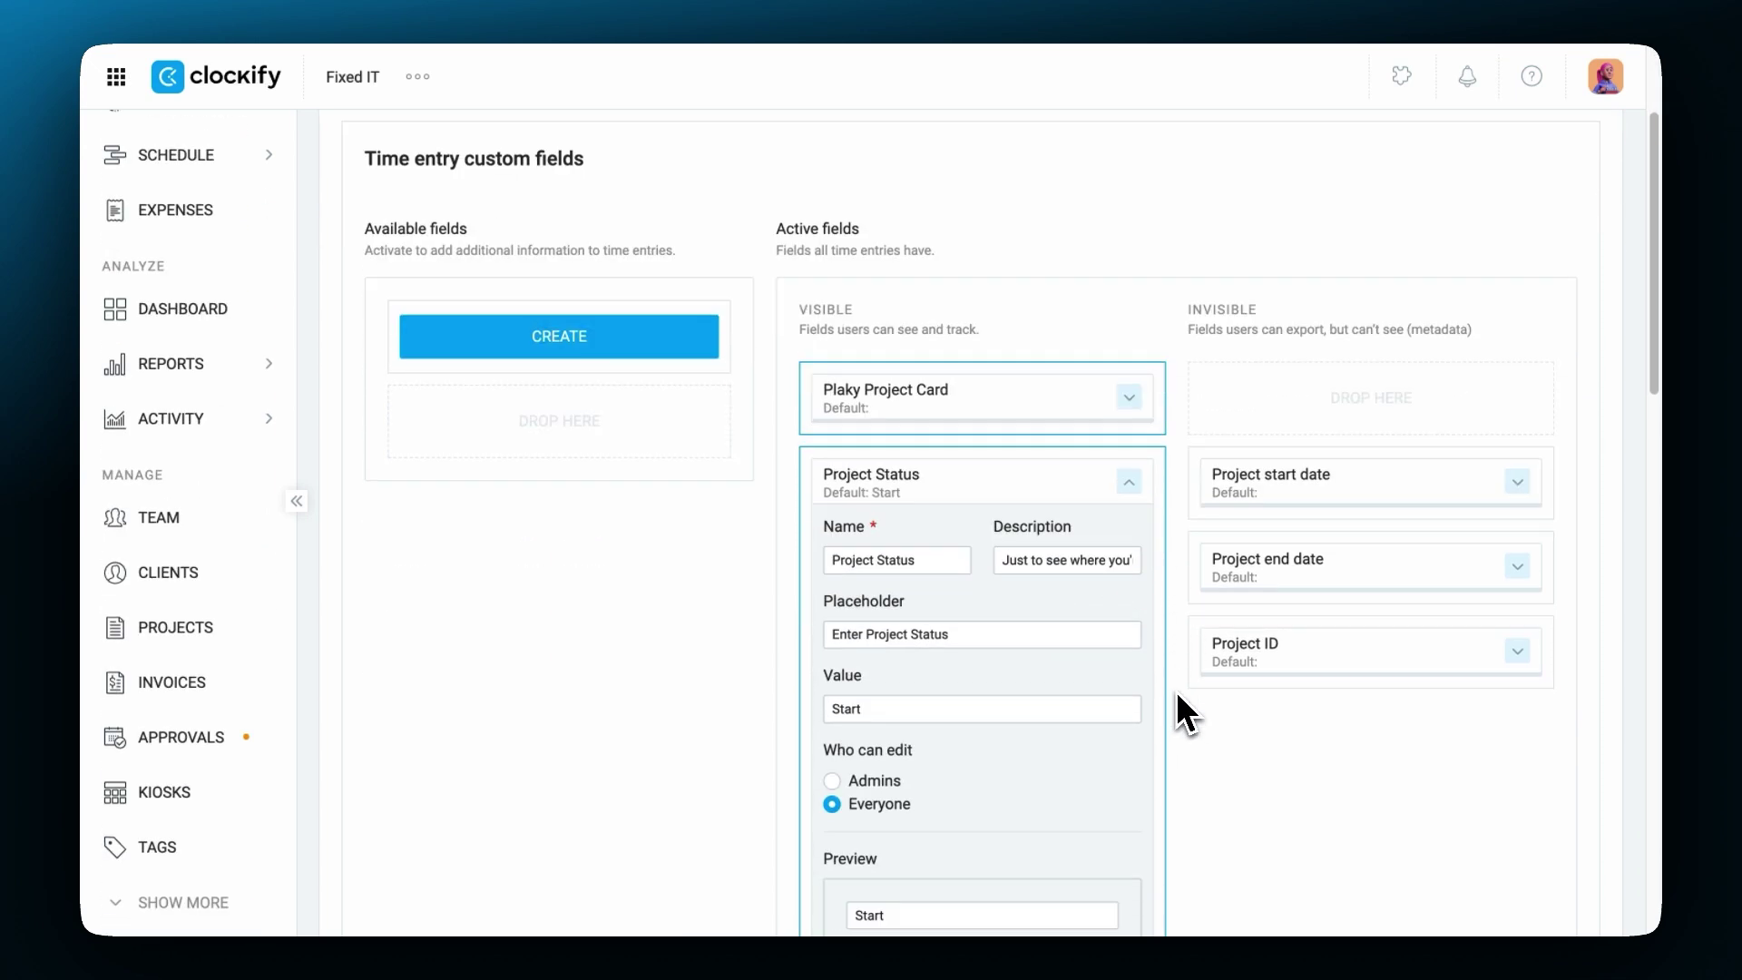
click(892, 780)
scroll(955, 786, down, 1)
click(886, 779)
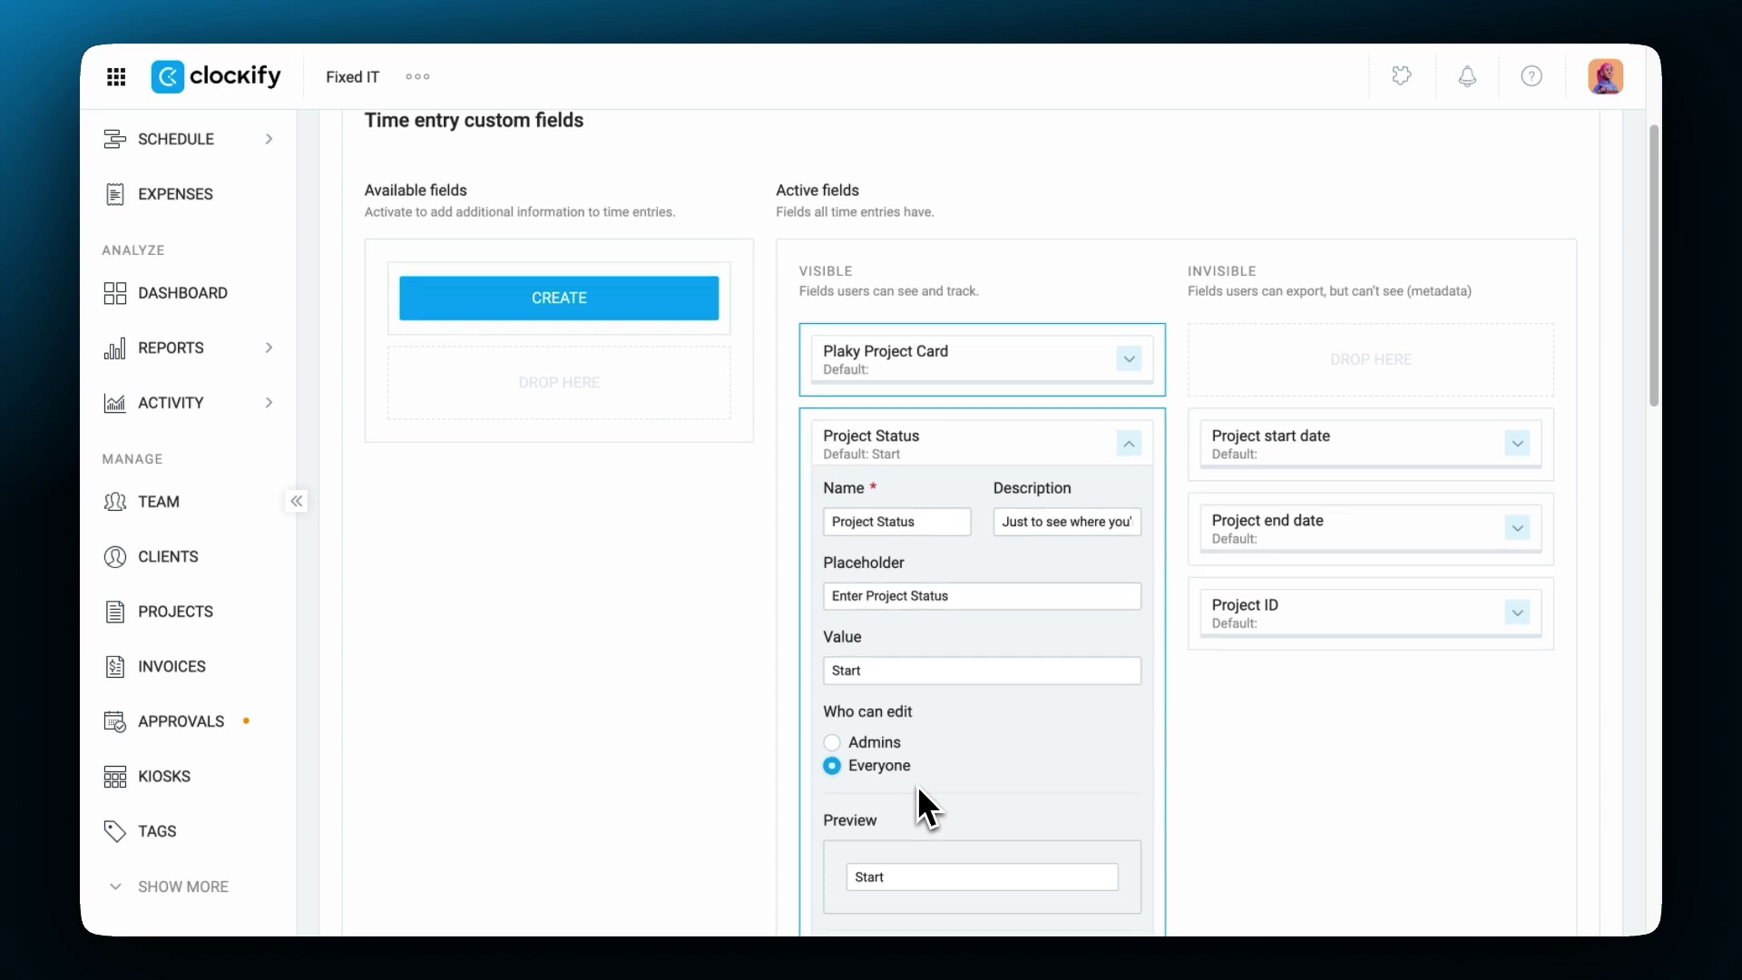
scroll(921, 786, down, 2)
click(860, 826)
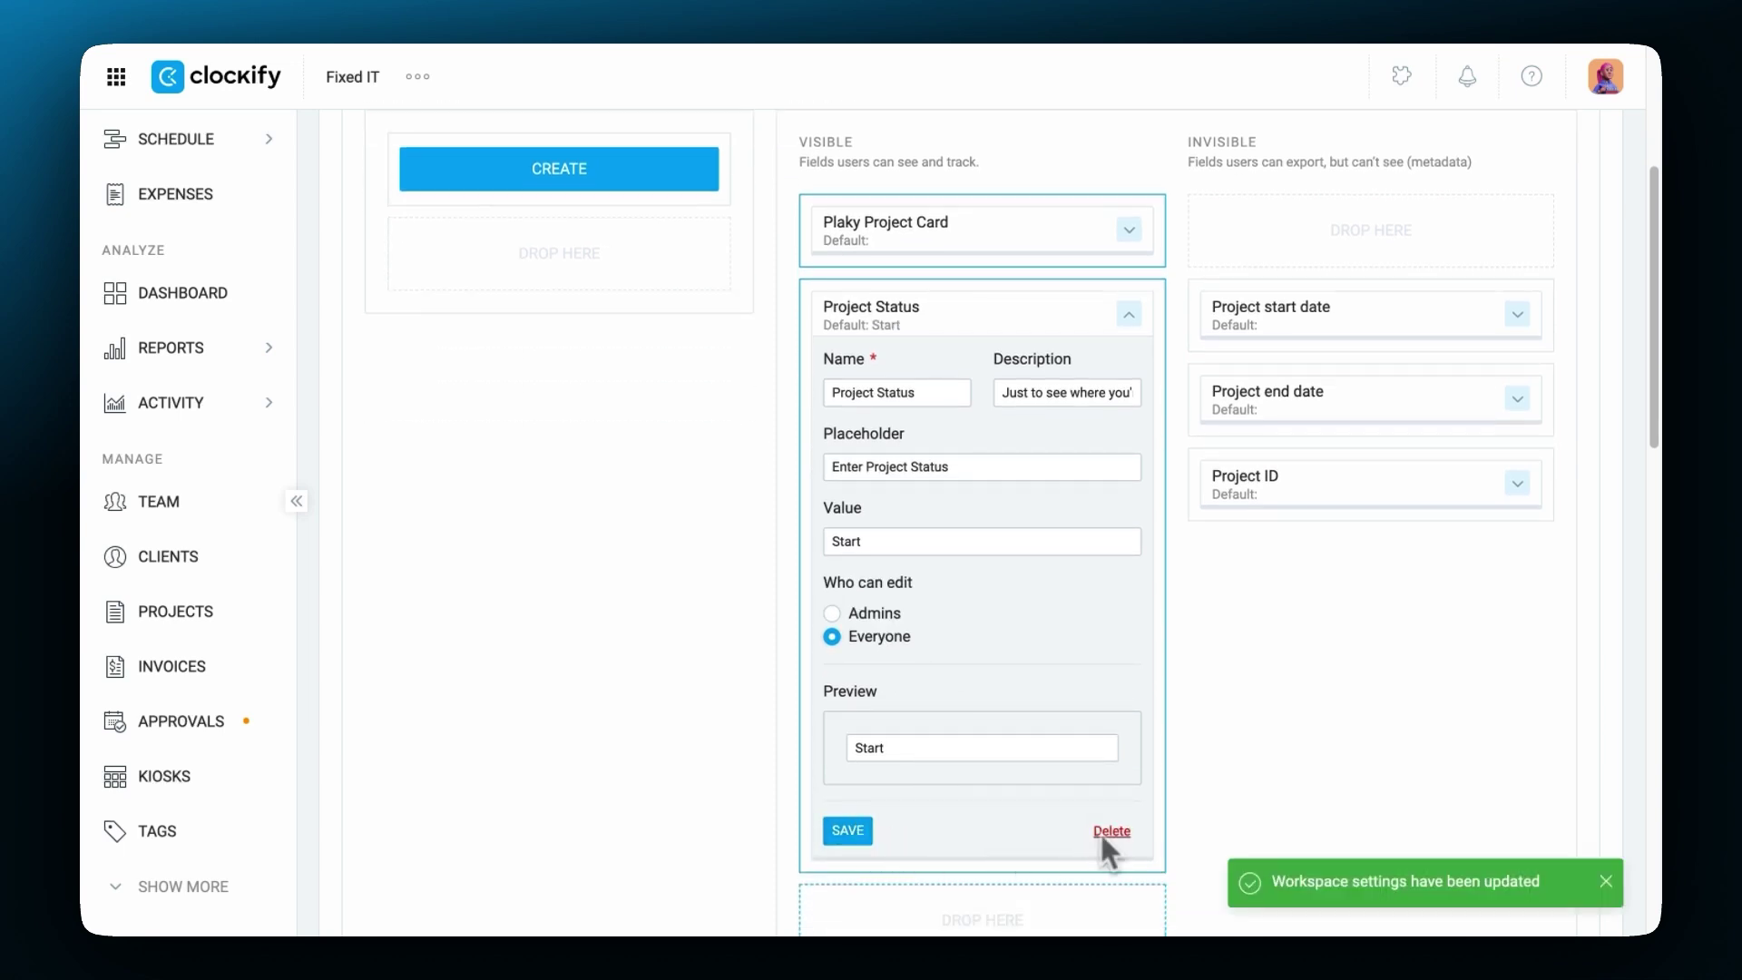
Open the time tracker and examine the Project Status field on the time entries
scroll(1003, 789, up, 4)
scroll(245, 439, up, 3)
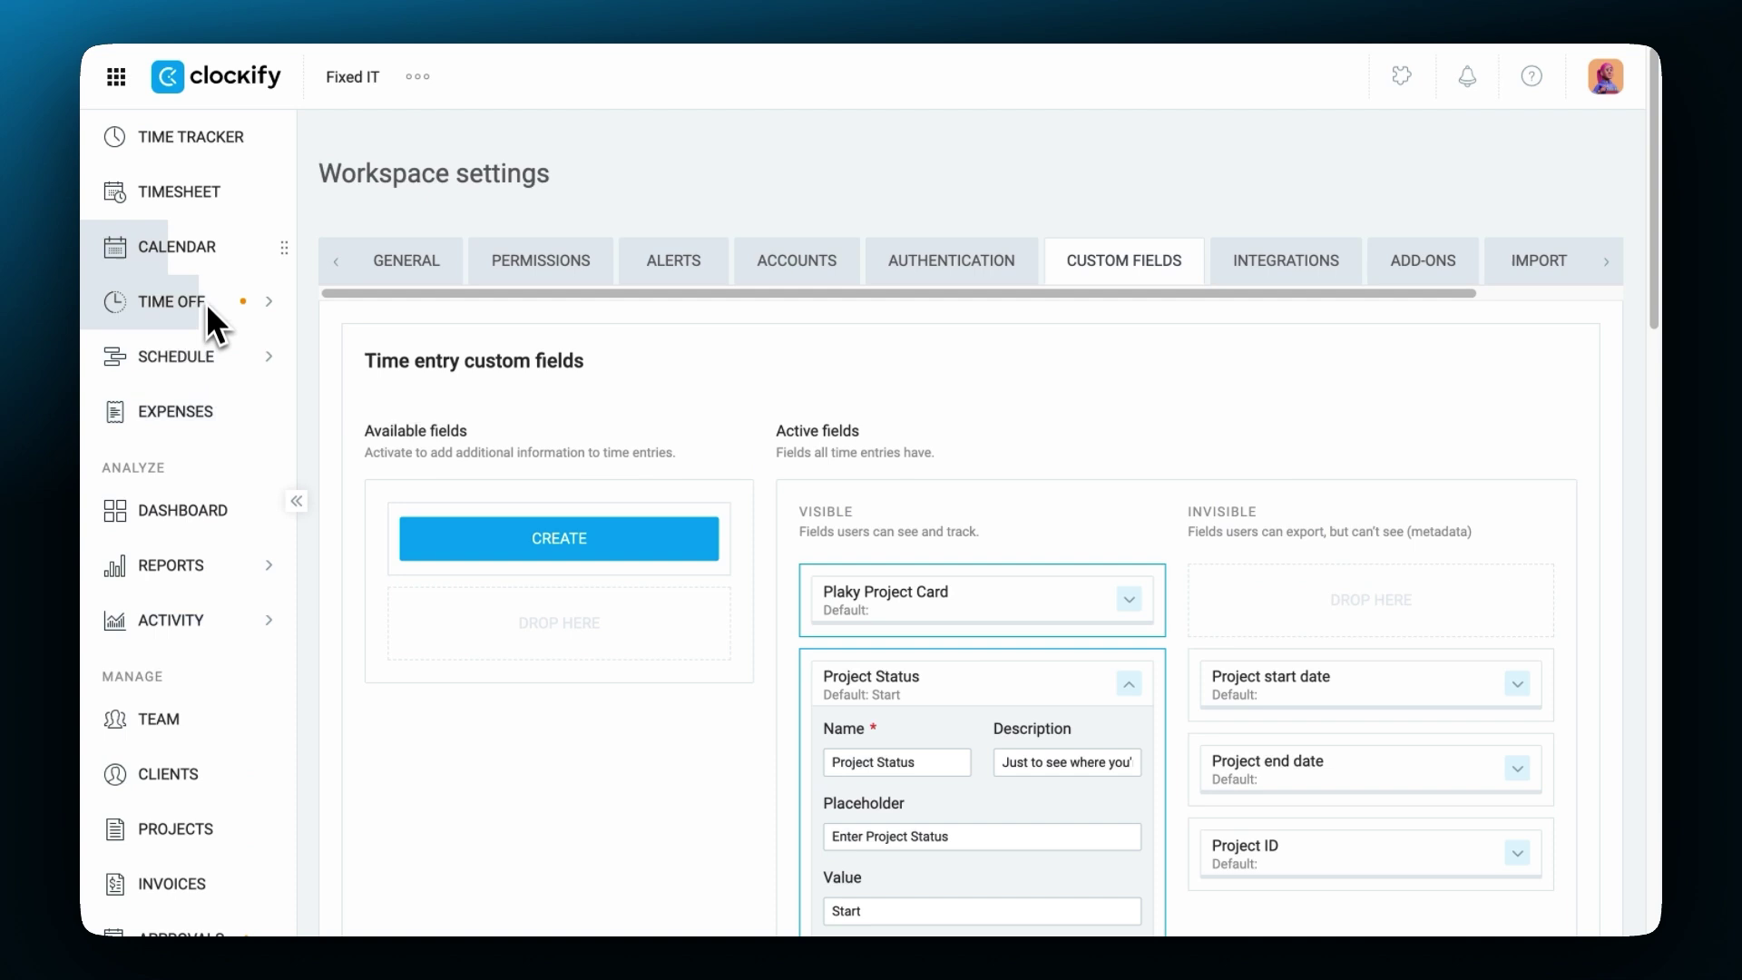
click(214, 152)
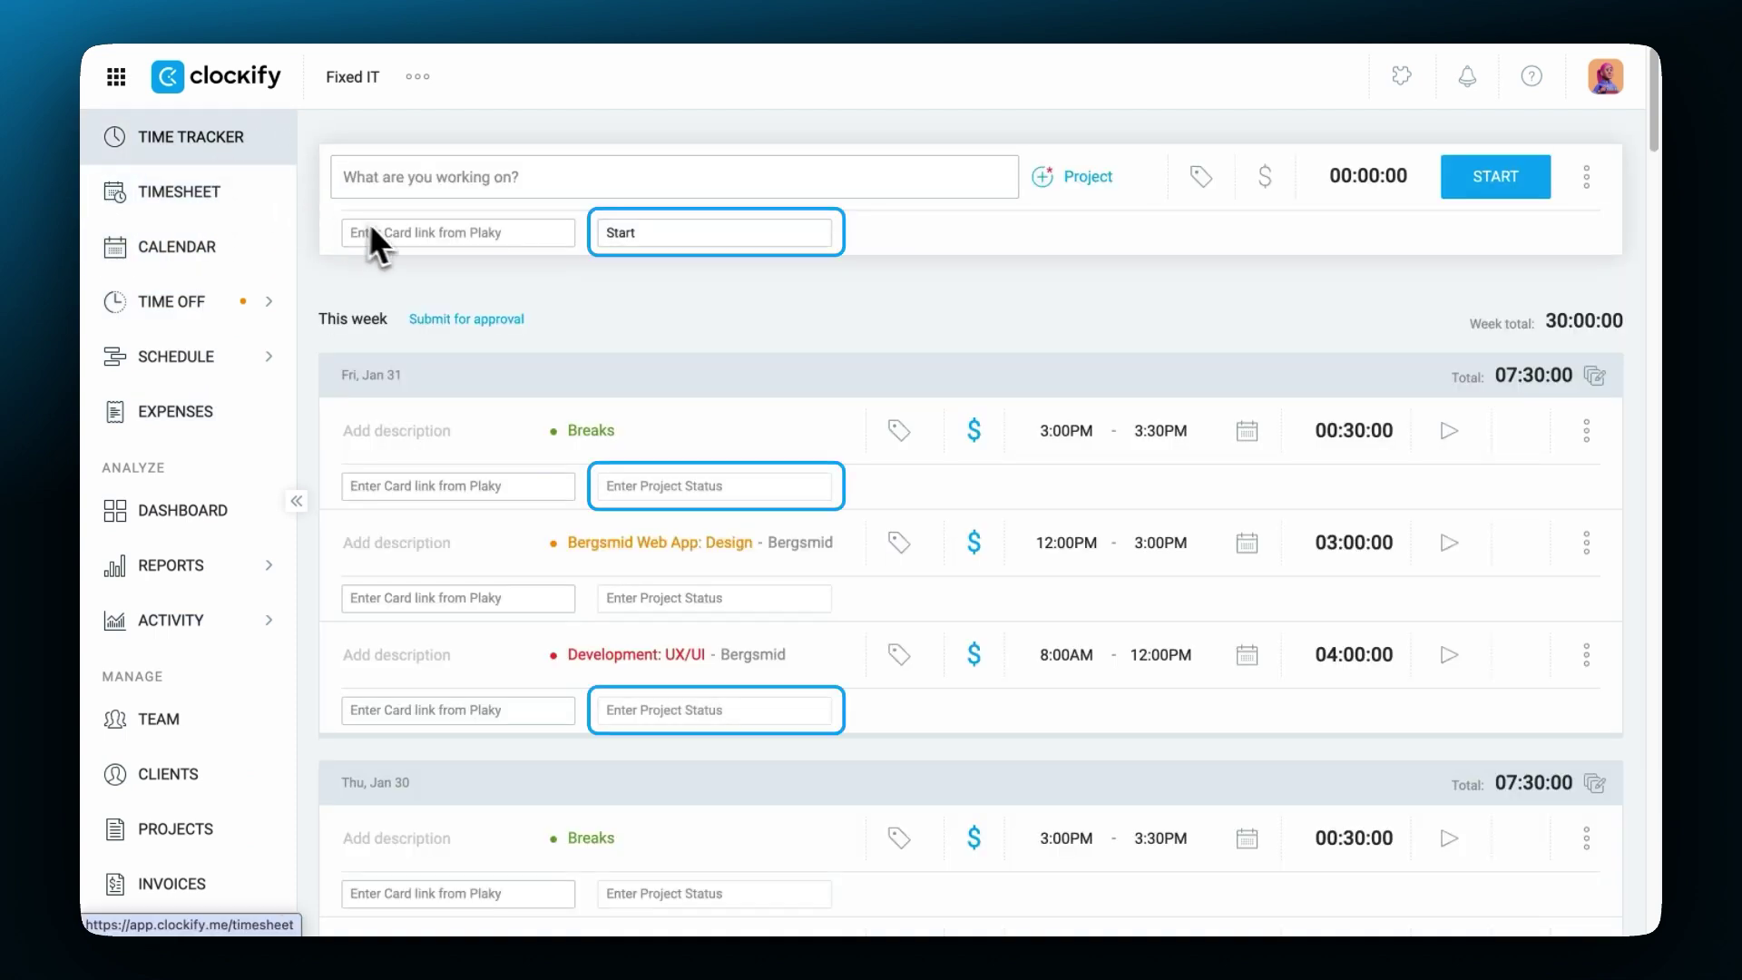
mouse_move(635, 243)
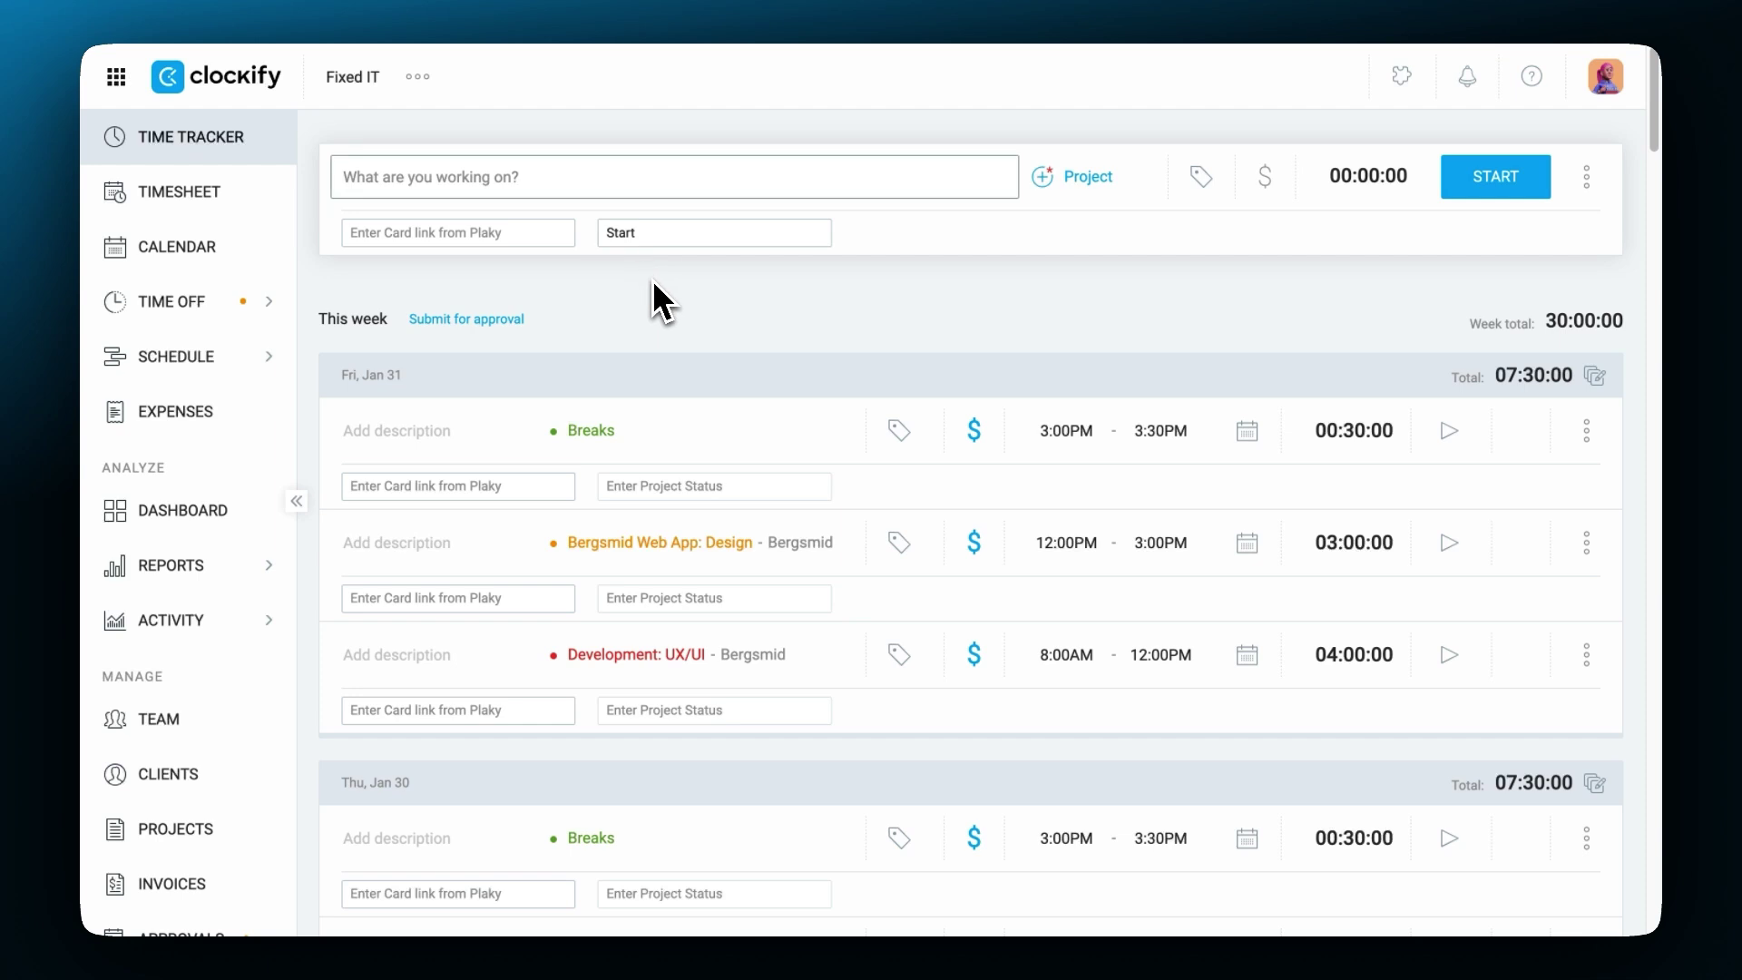
In the timesheet, set Project Status to Start for the Jan 28 Development: UX/UI entry and save it
click(236, 209)
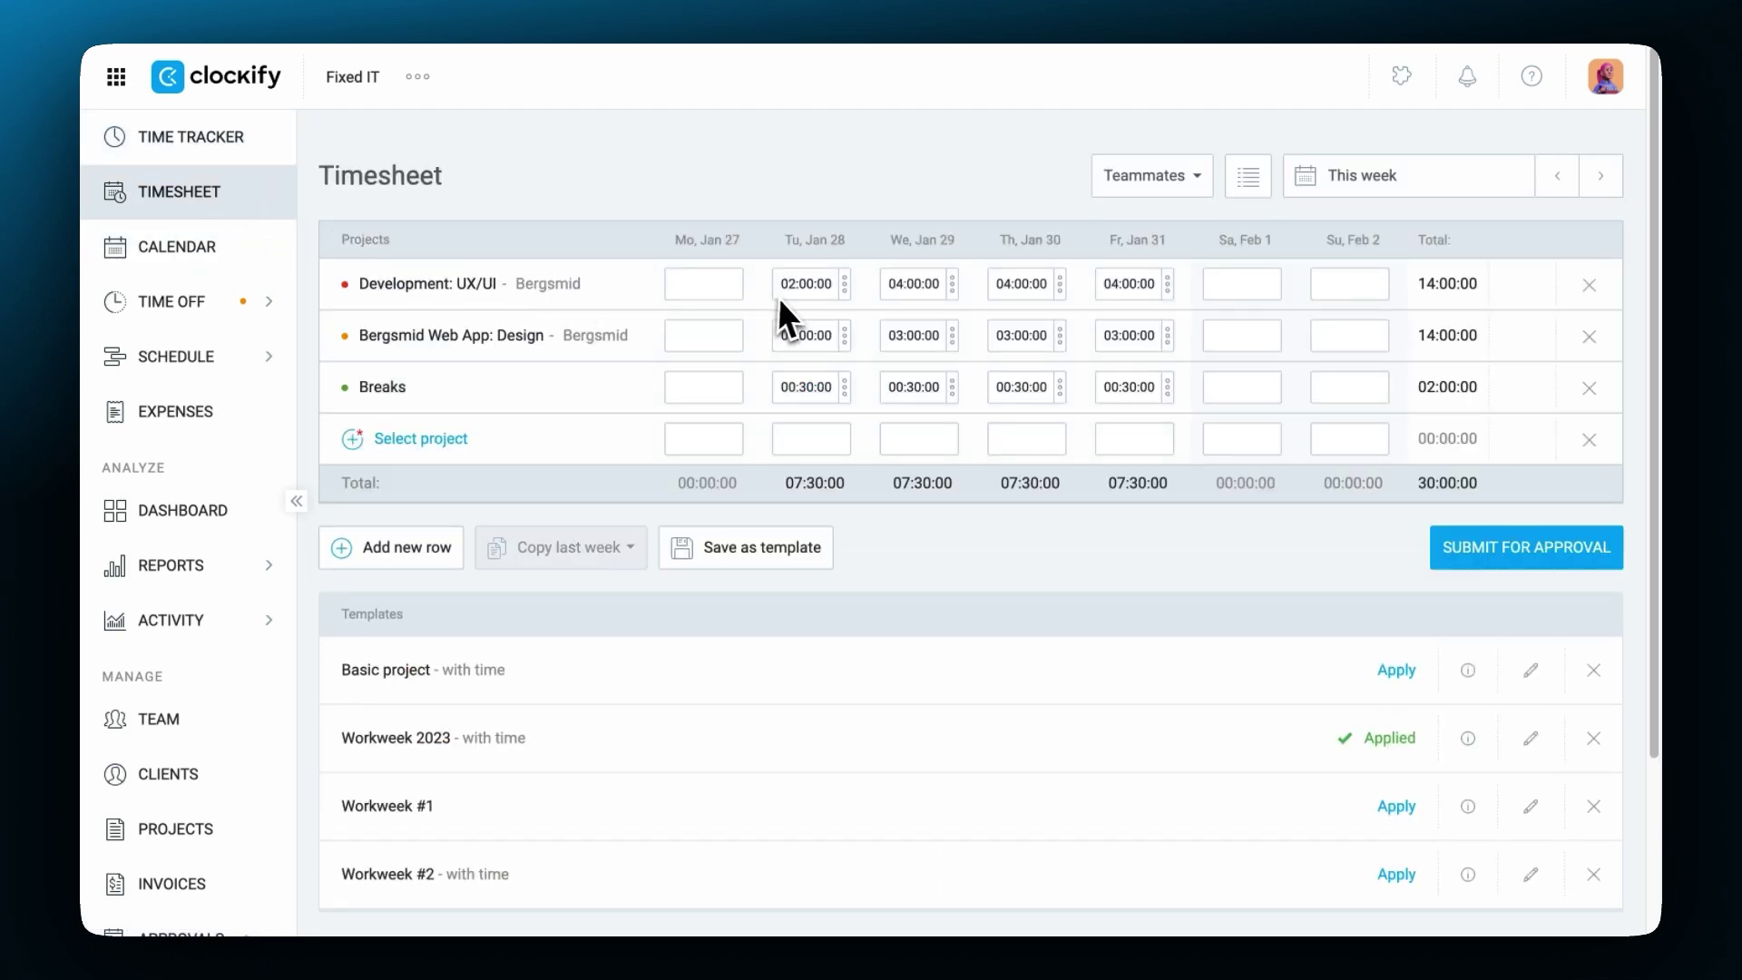
click(844, 290)
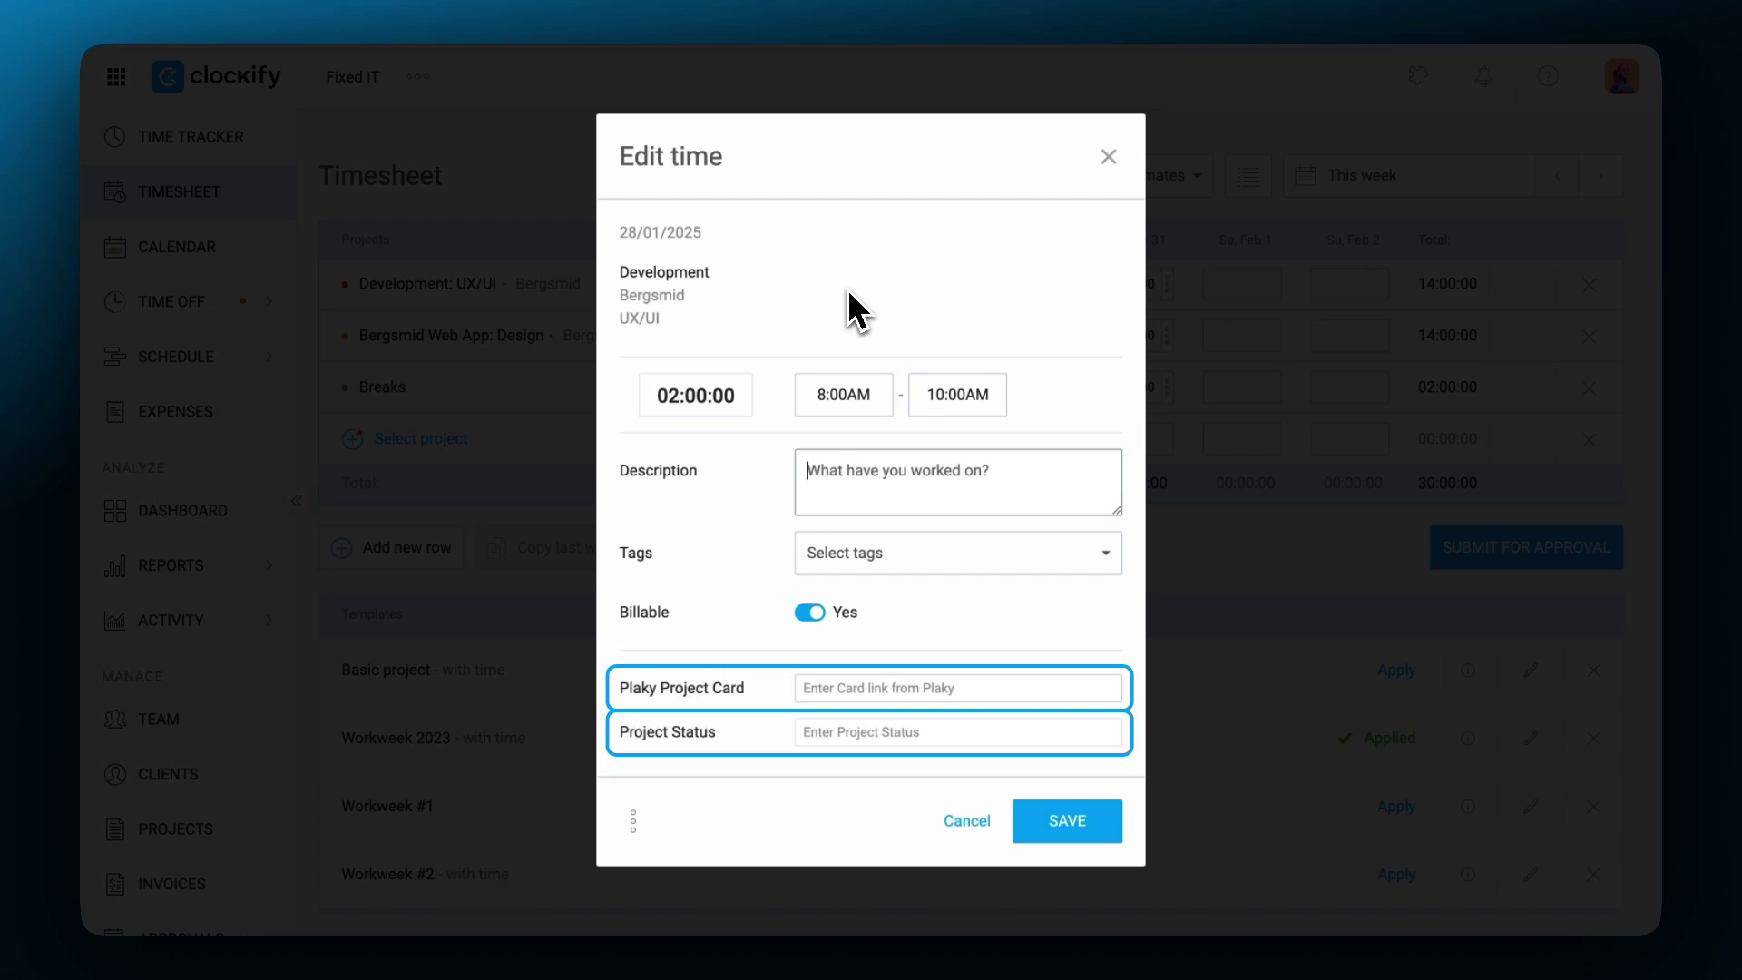
click(874, 732)
text(Start)
click(1049, 814)
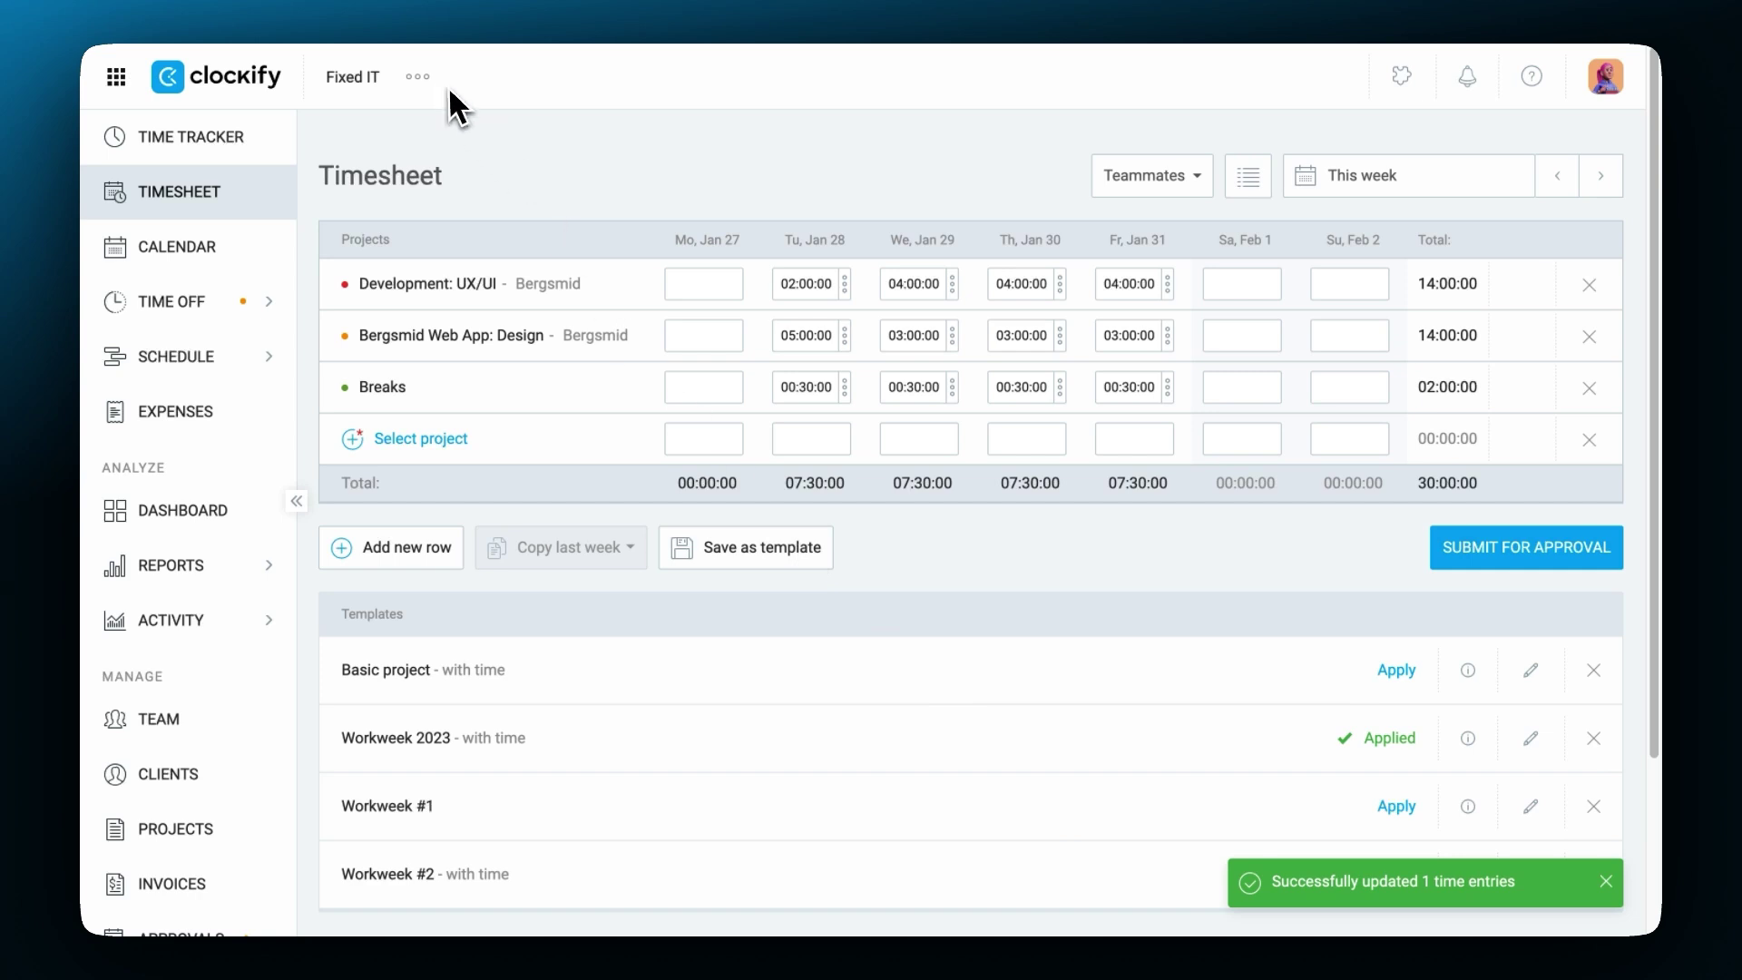
Open the workspace's custom field settings and move Project Status from the visible to the invisible active fields
click(424, 76)
click(466, 118)
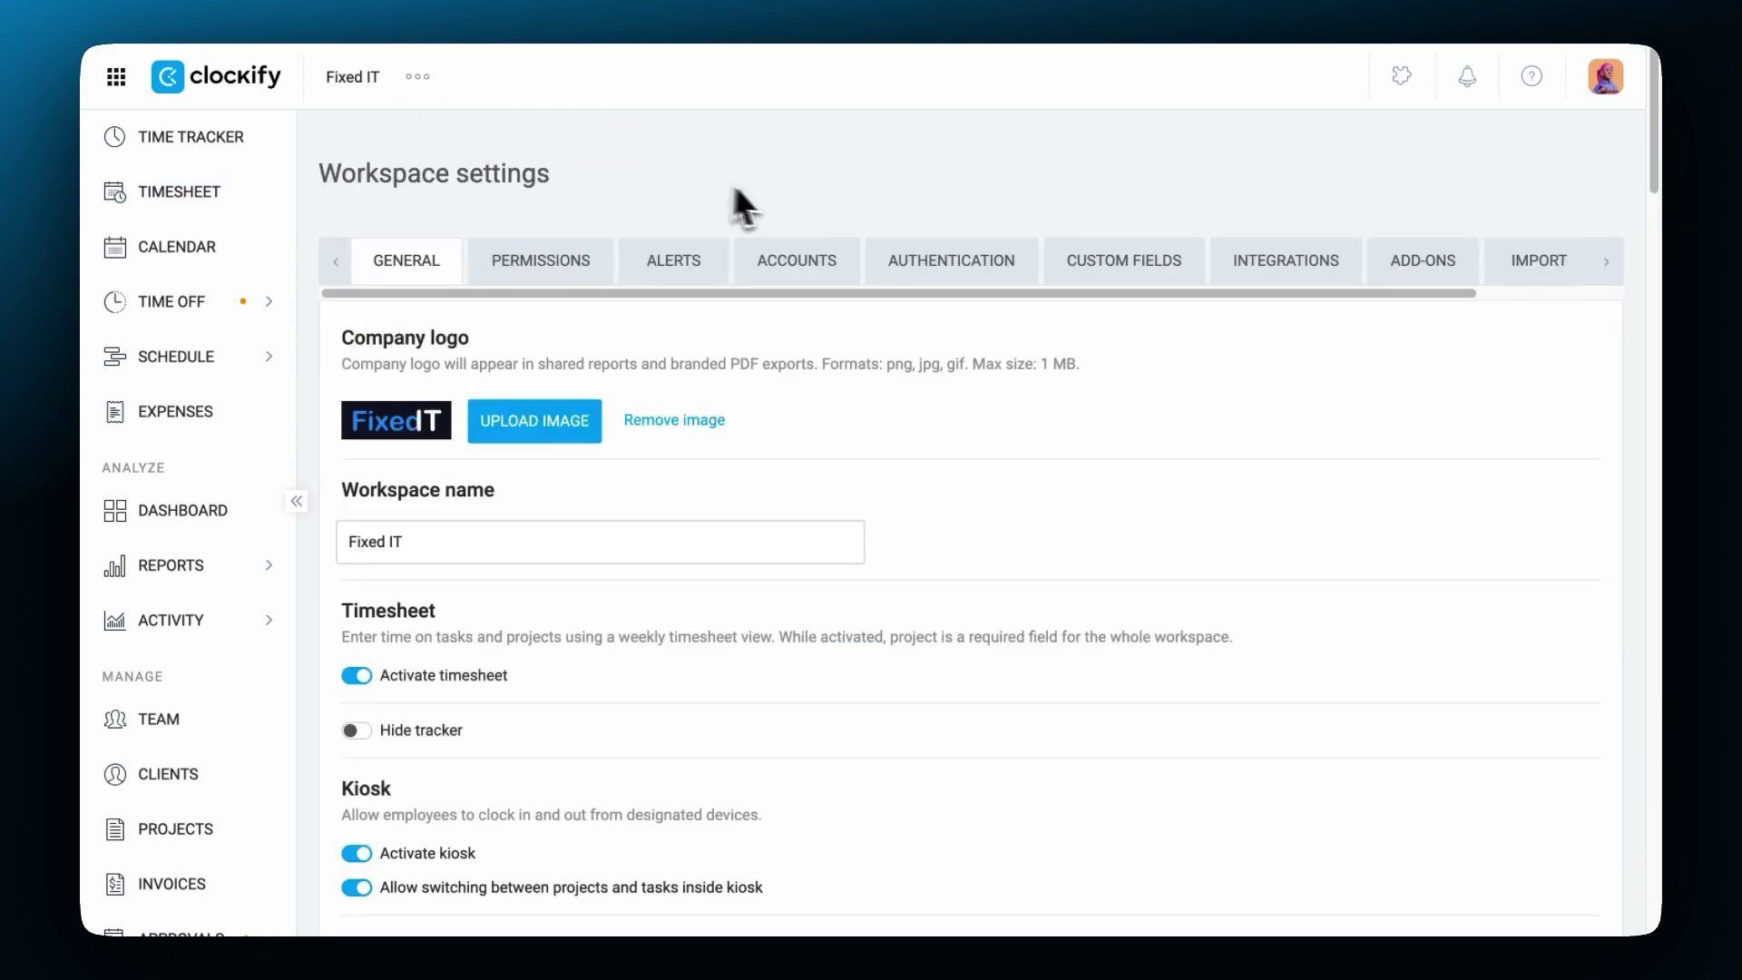
click(1094, 261)
drag(937, 704, 1307, 599)
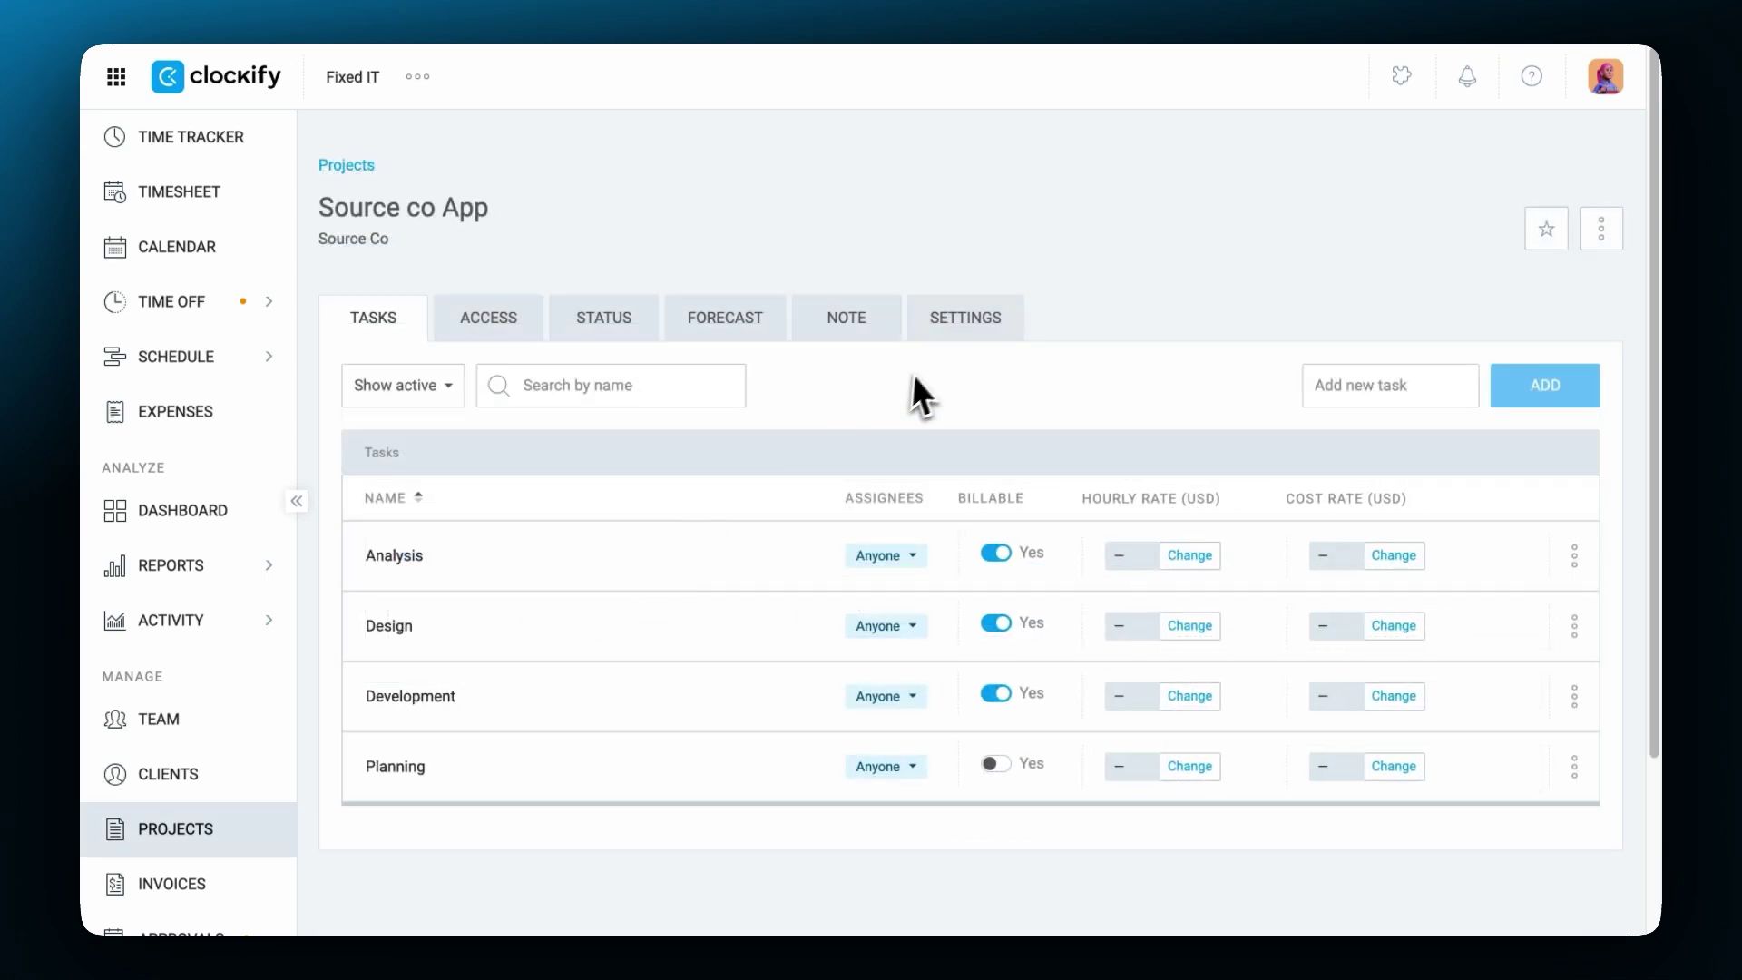
Open the Source co App project's settings and examine its additional fields
click(960, 336)
scroll(959, 337, down, 10)
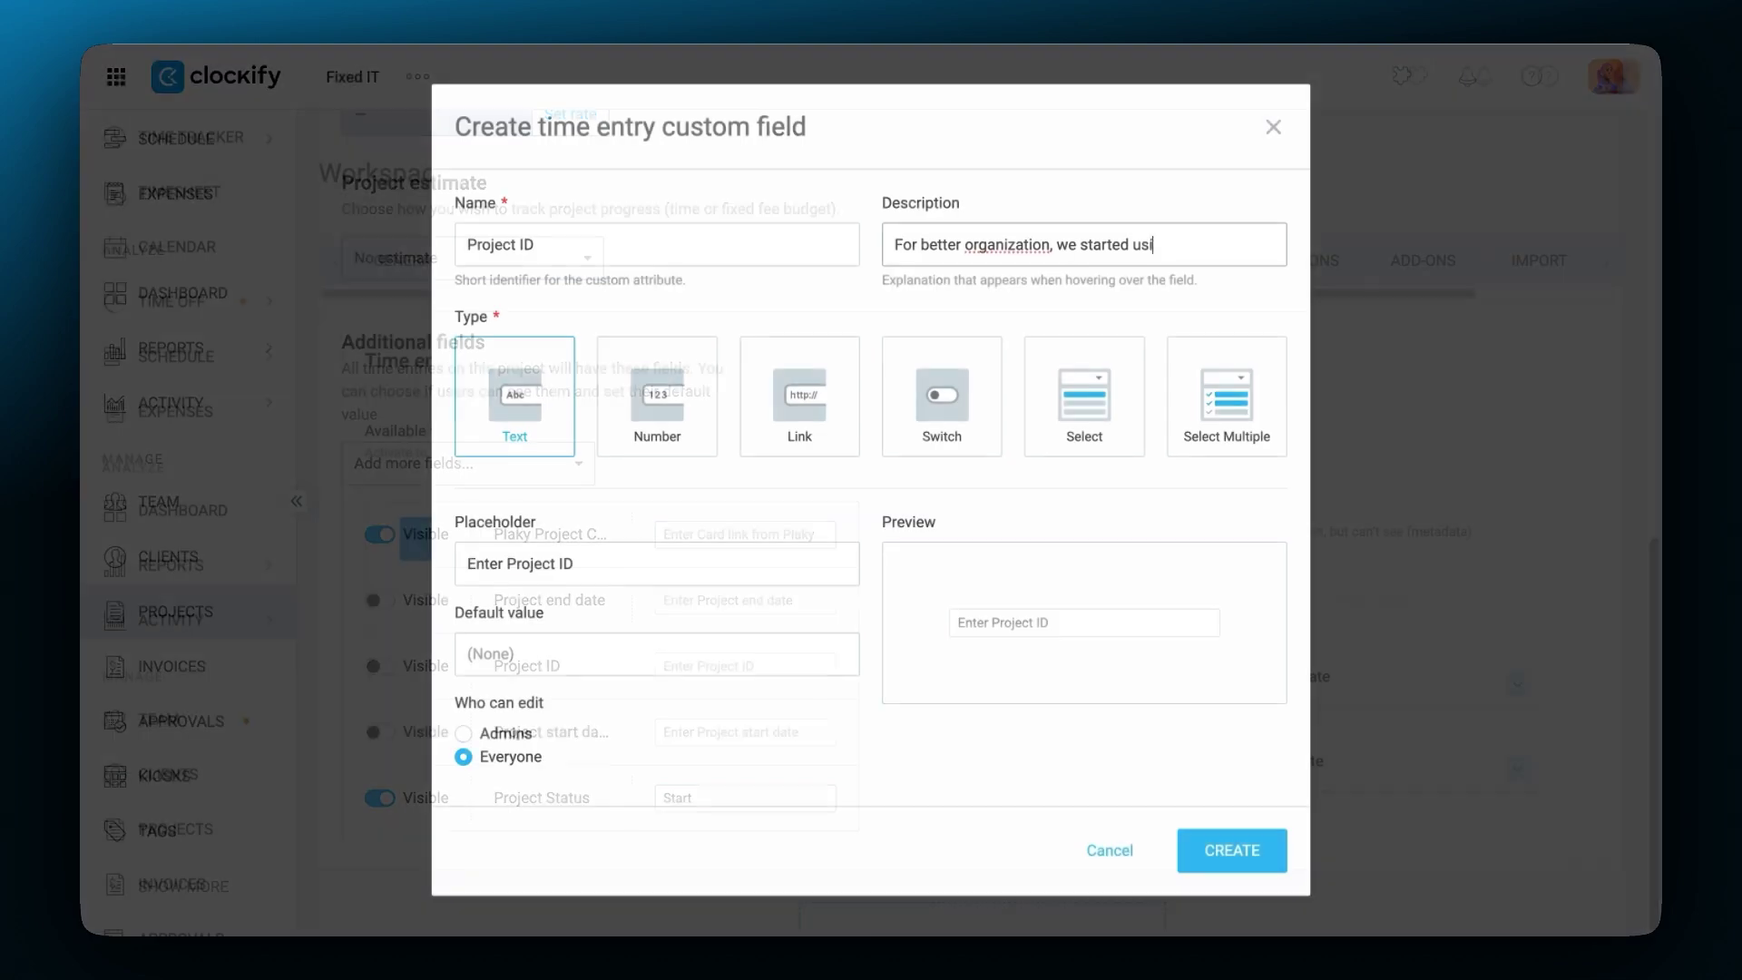
Complete the Project ID description as "For better organization, we started using project ID's", create the field and move it into the invisible active fields
text(ng project ID's)
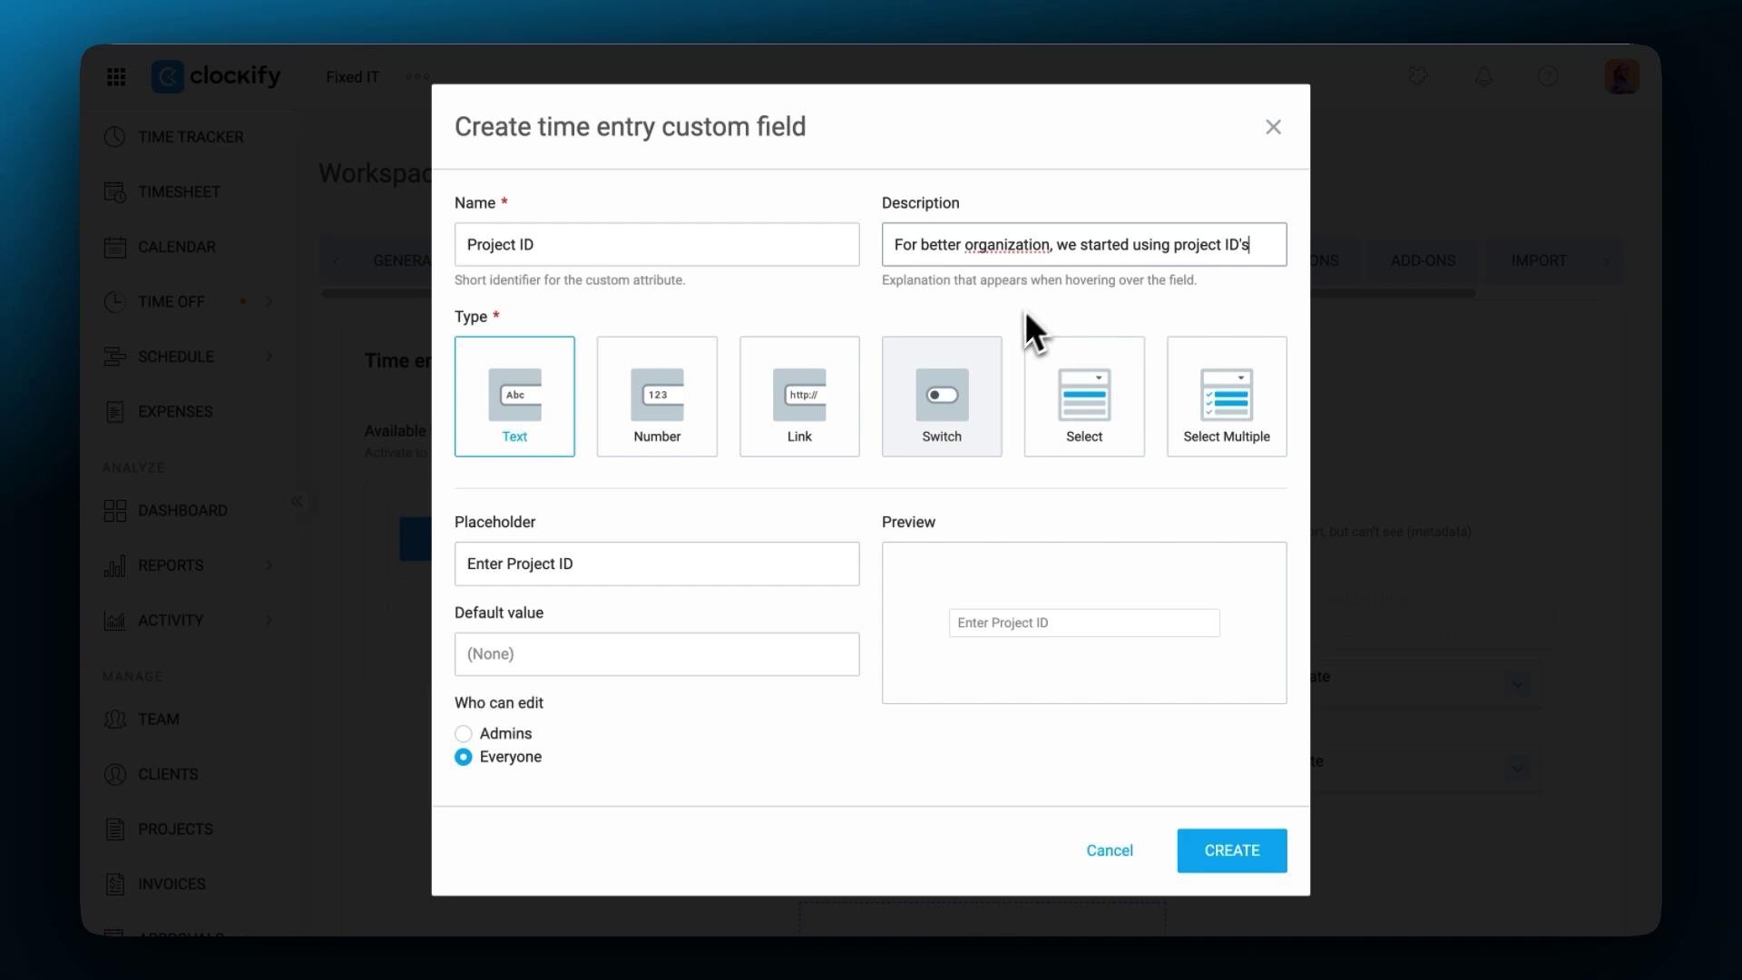
click(673, 552)
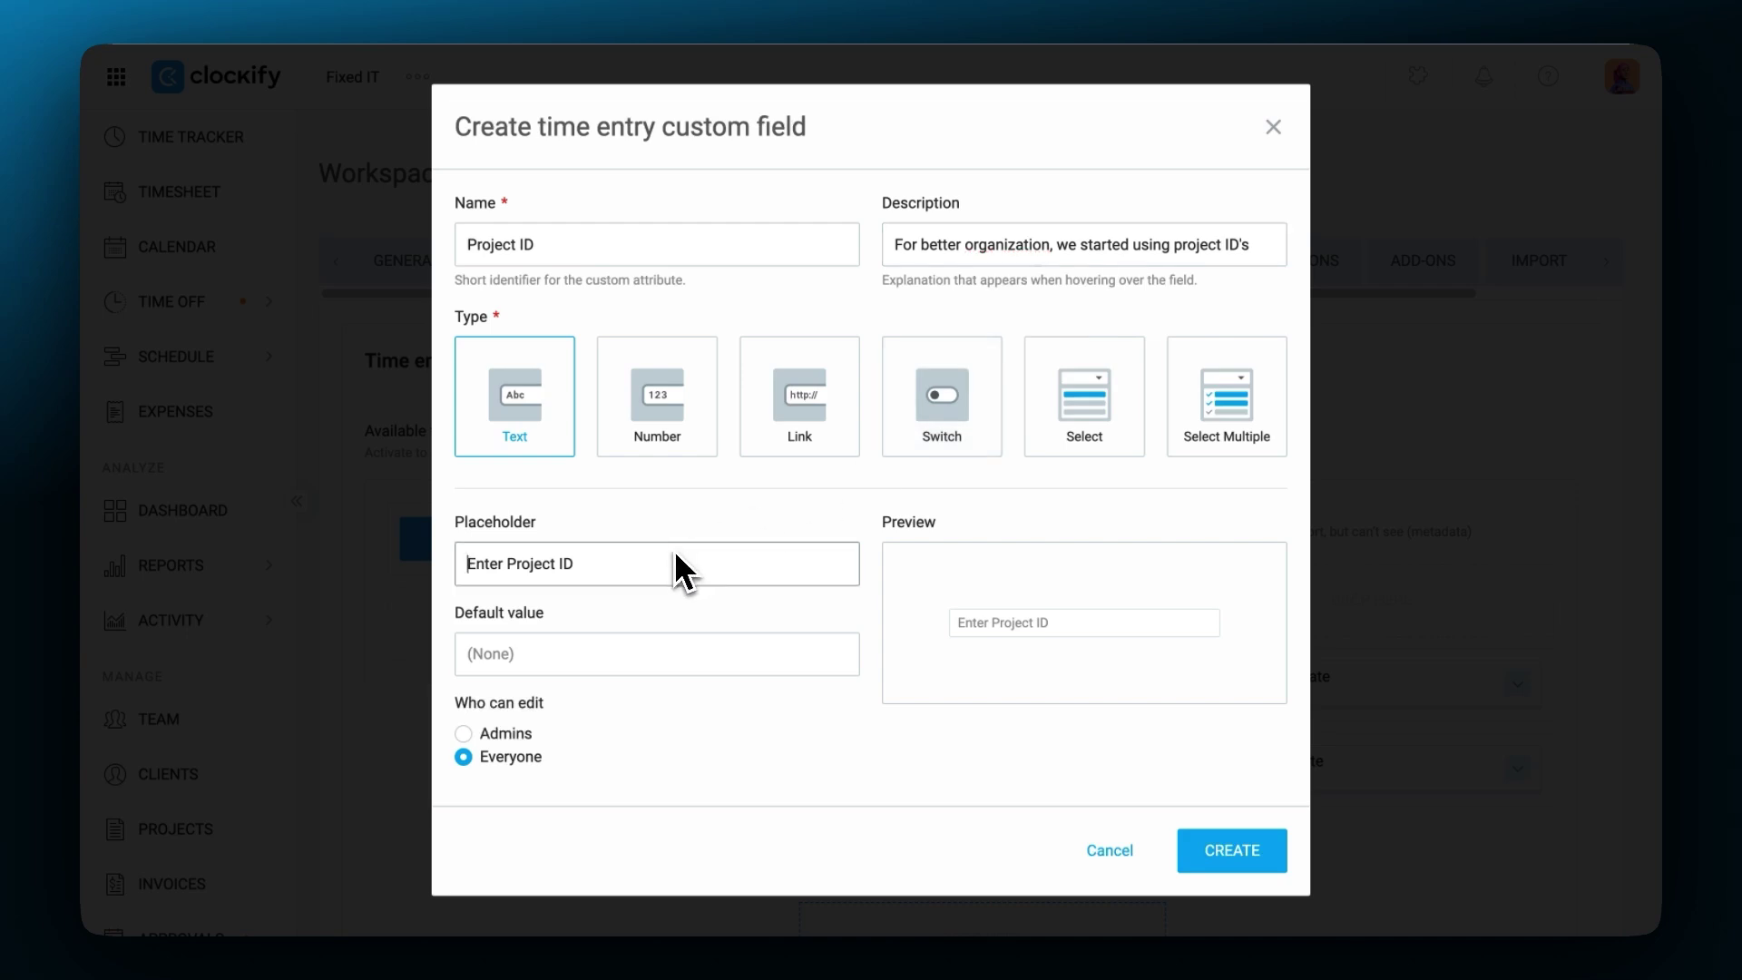
click(607, 663)
click(765, 721)
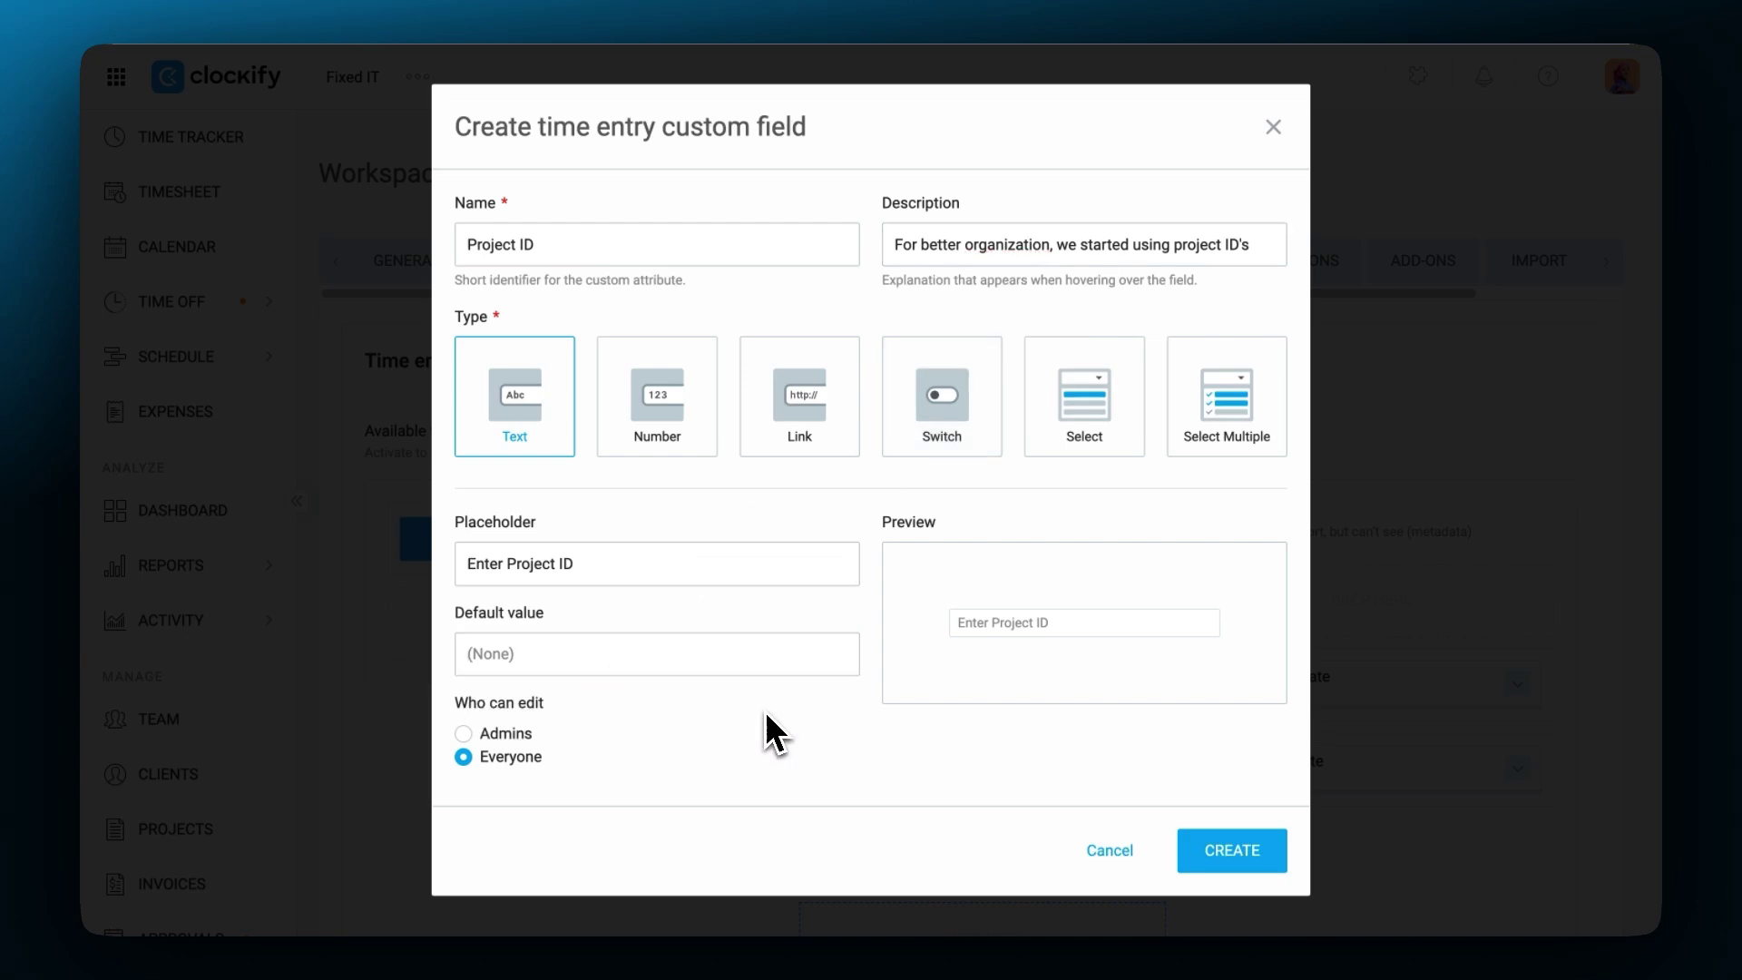
click(1187, 850)
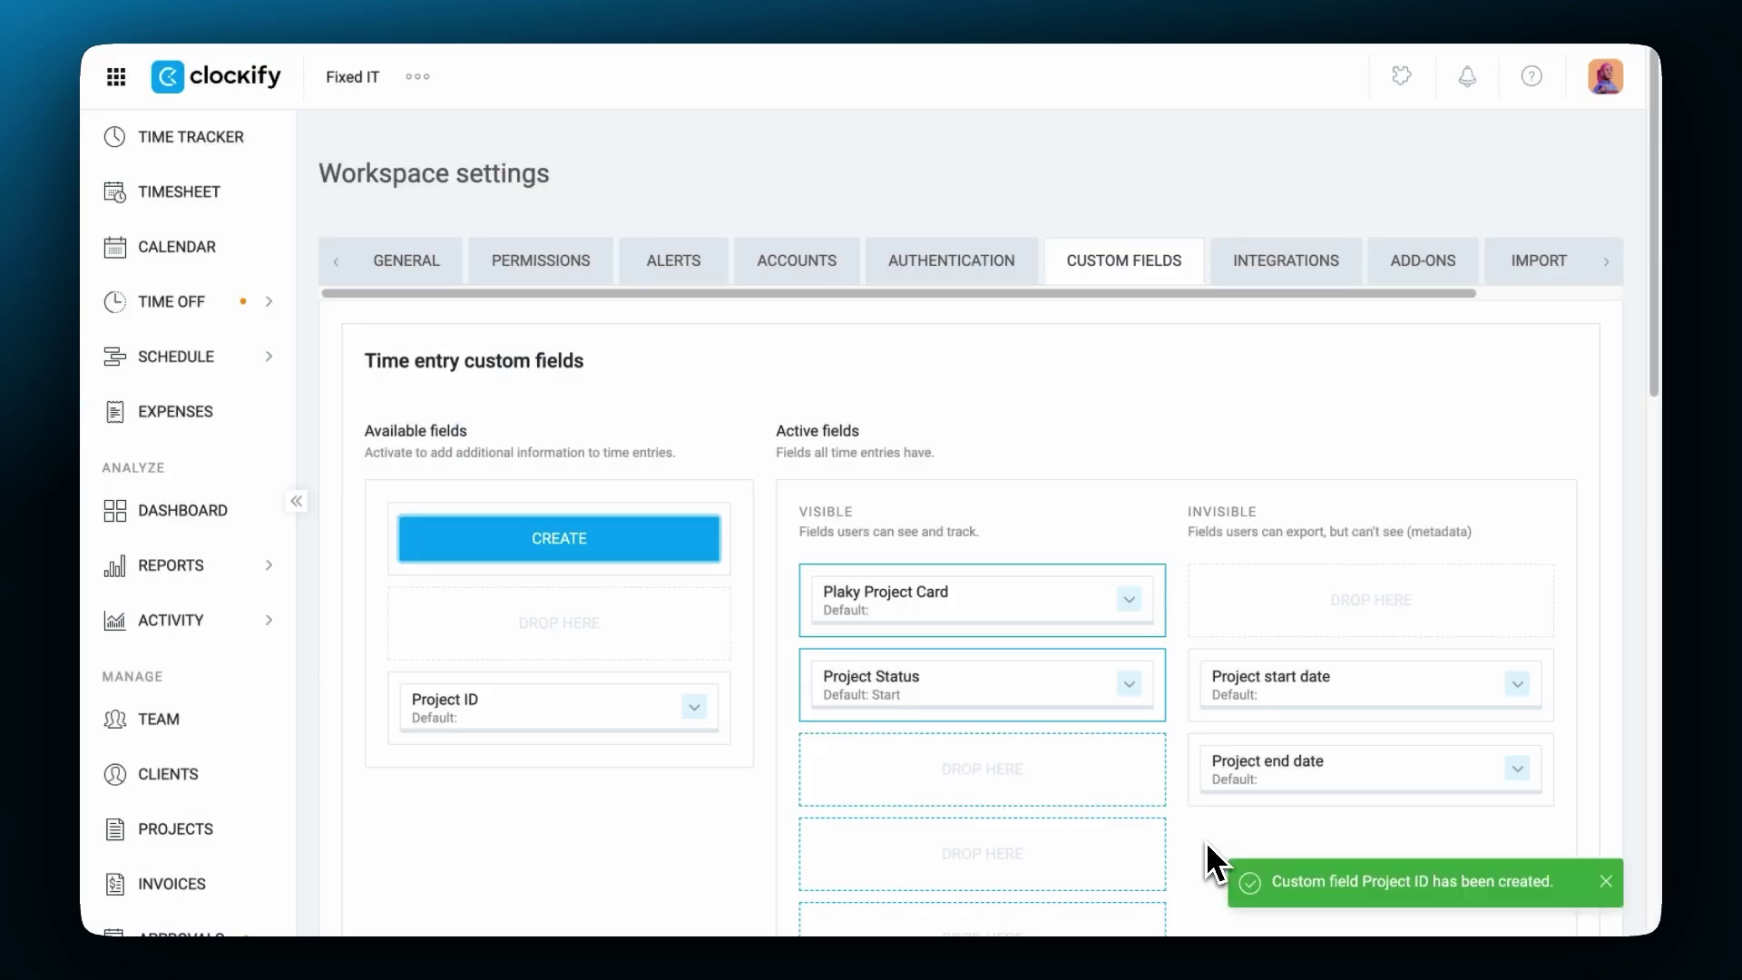
drag(619, 727, 1451, 624)
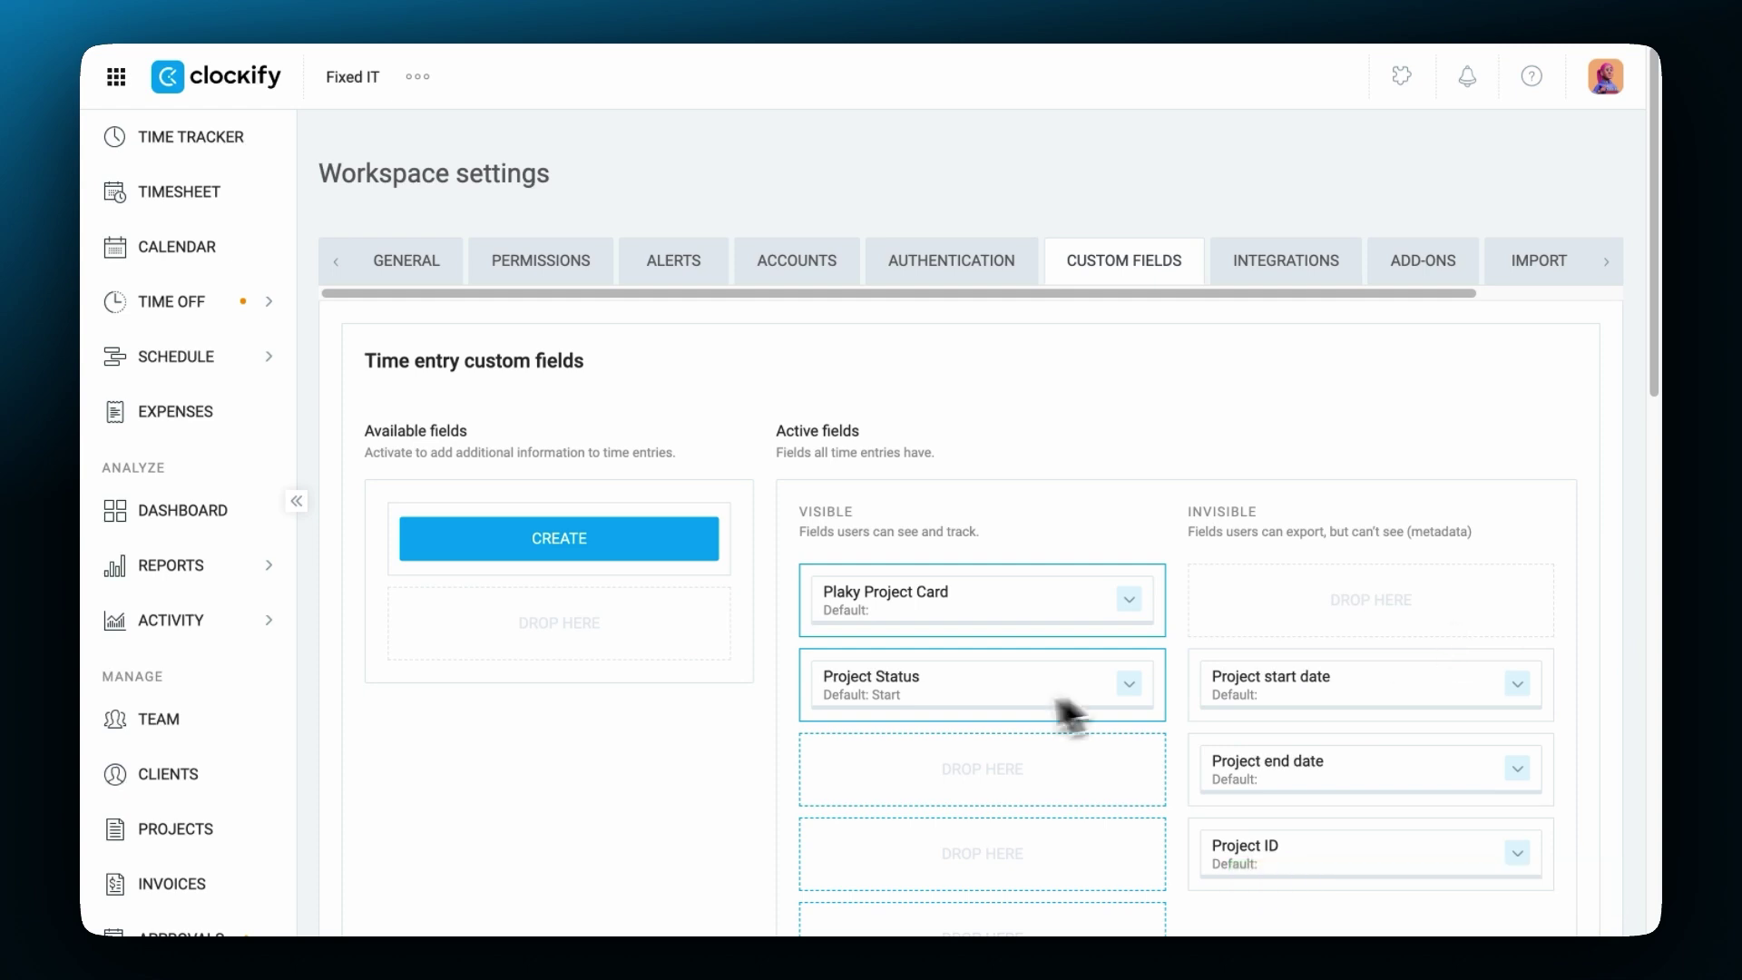
Open the Bergsmid Site project's settings and examine its additional fields
click(209, 822)
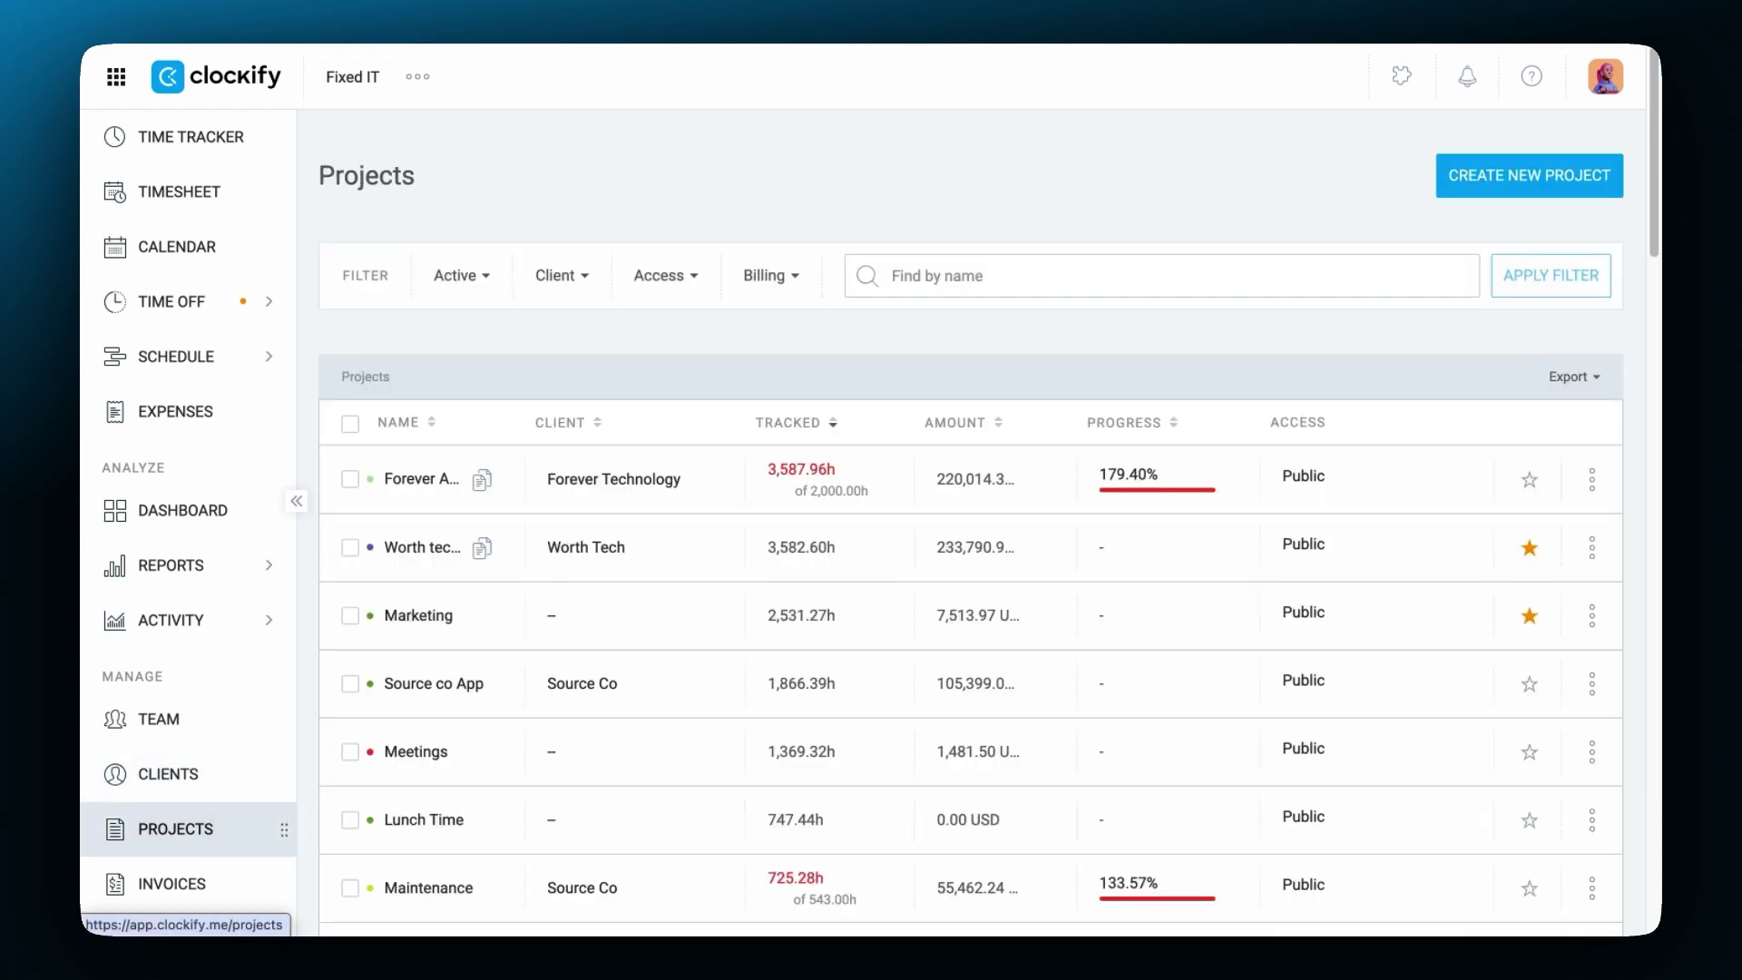
scroll(412, 805, down, 3)
click(457, 726)
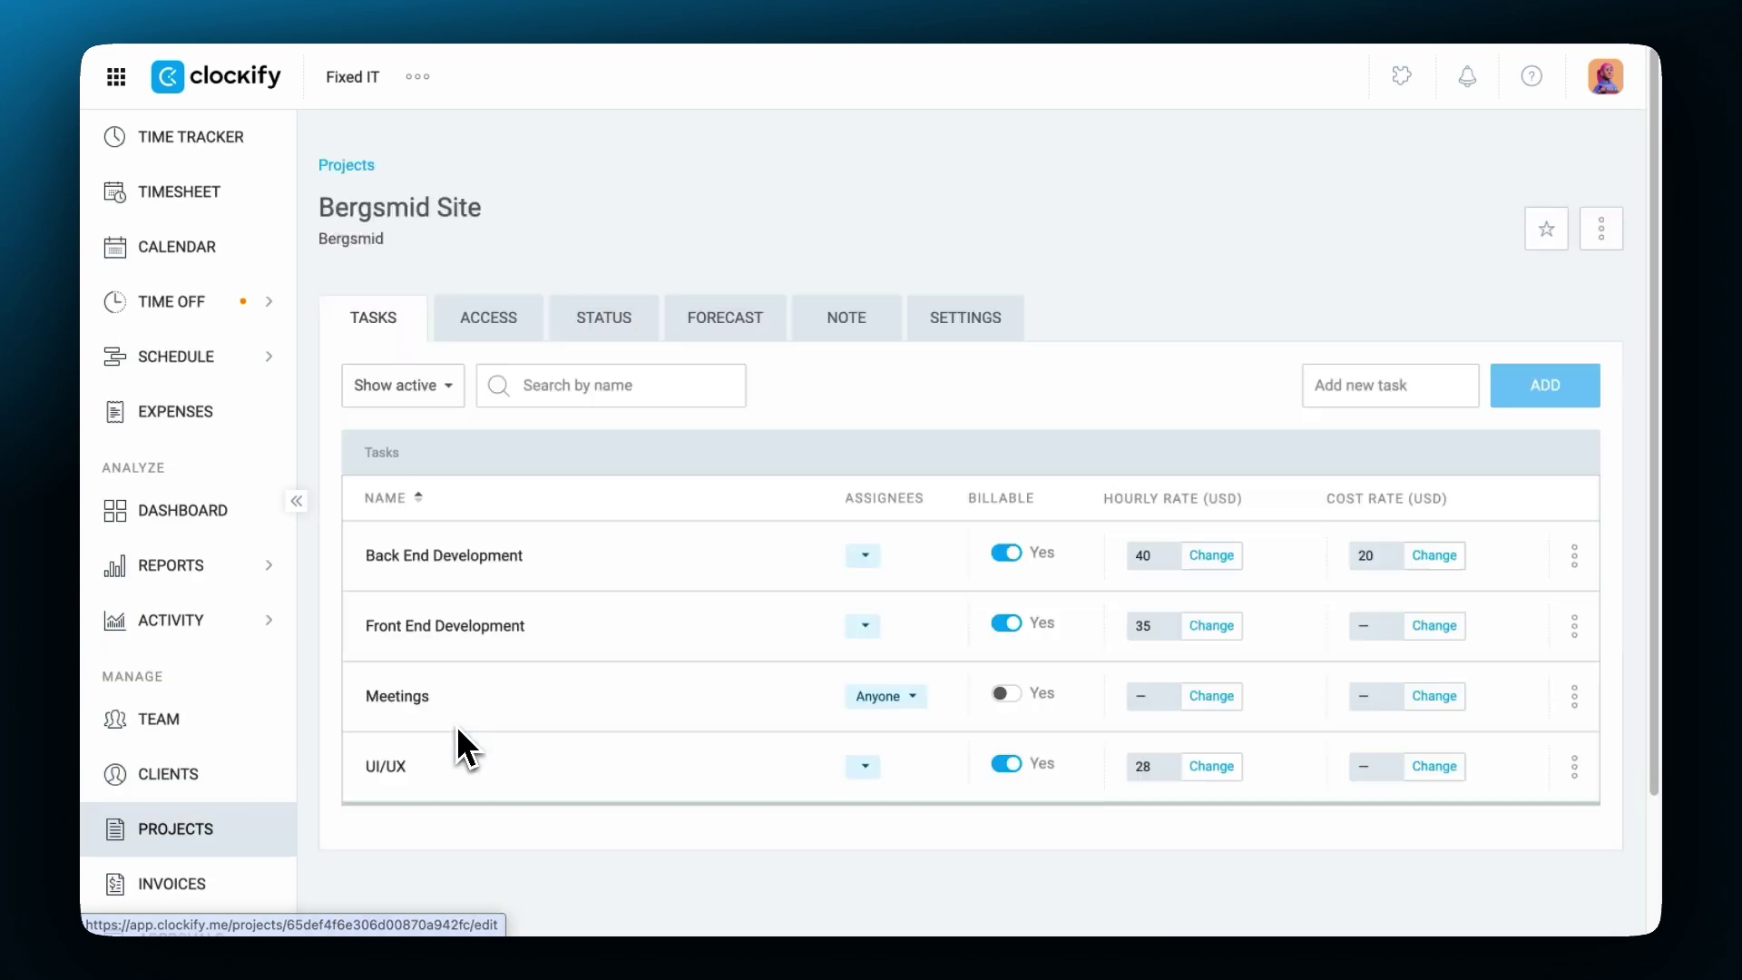
click(963, 326)
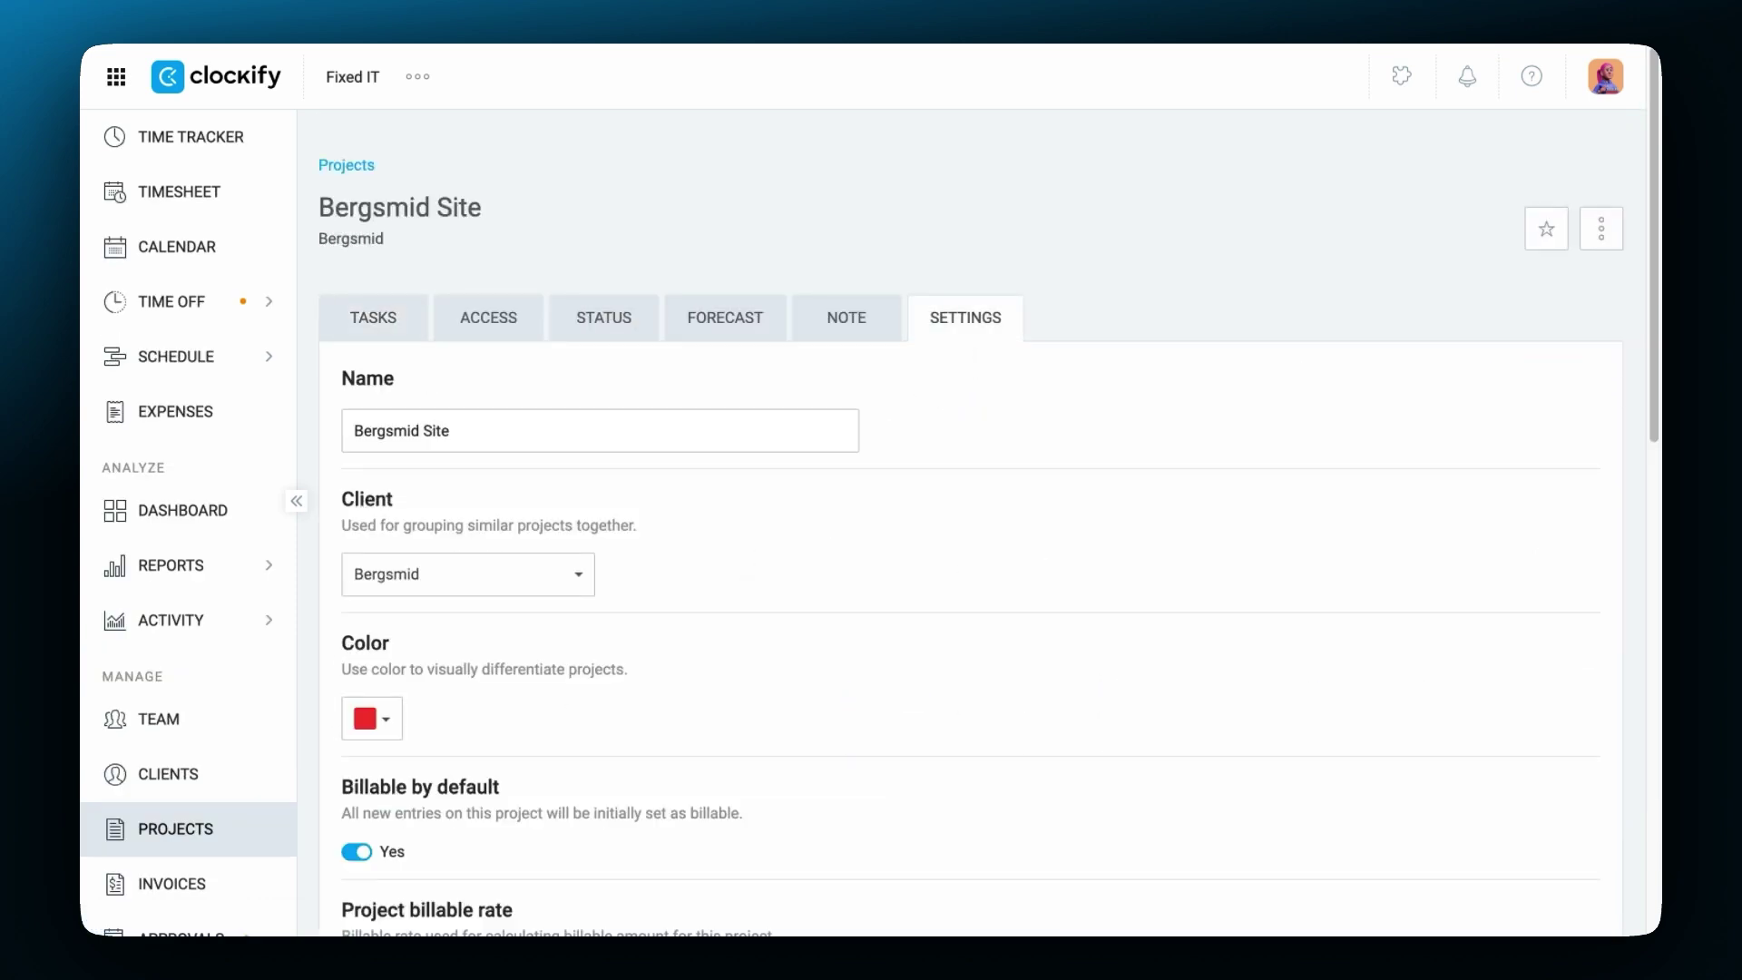
scroll(961, 354, down, 10)
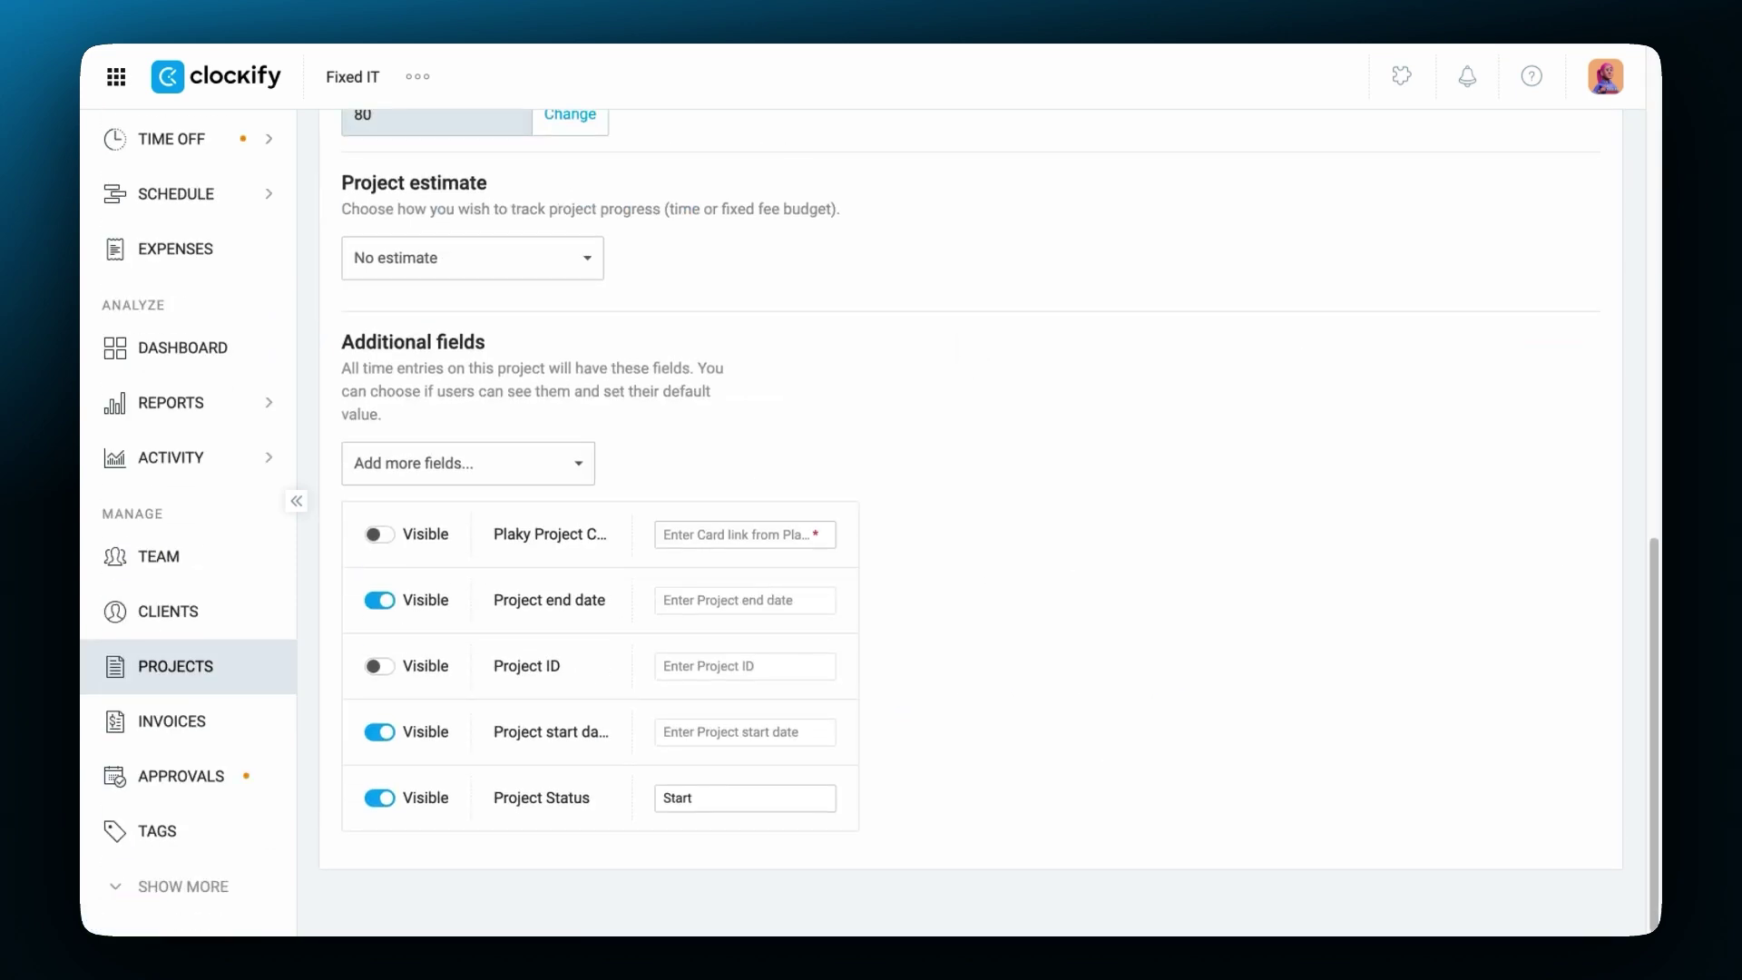
Set the default Project ID of the Bergsmid Site project to BERG_Proj_Site
text(BERG_Proj_Site)
click(887, 413)
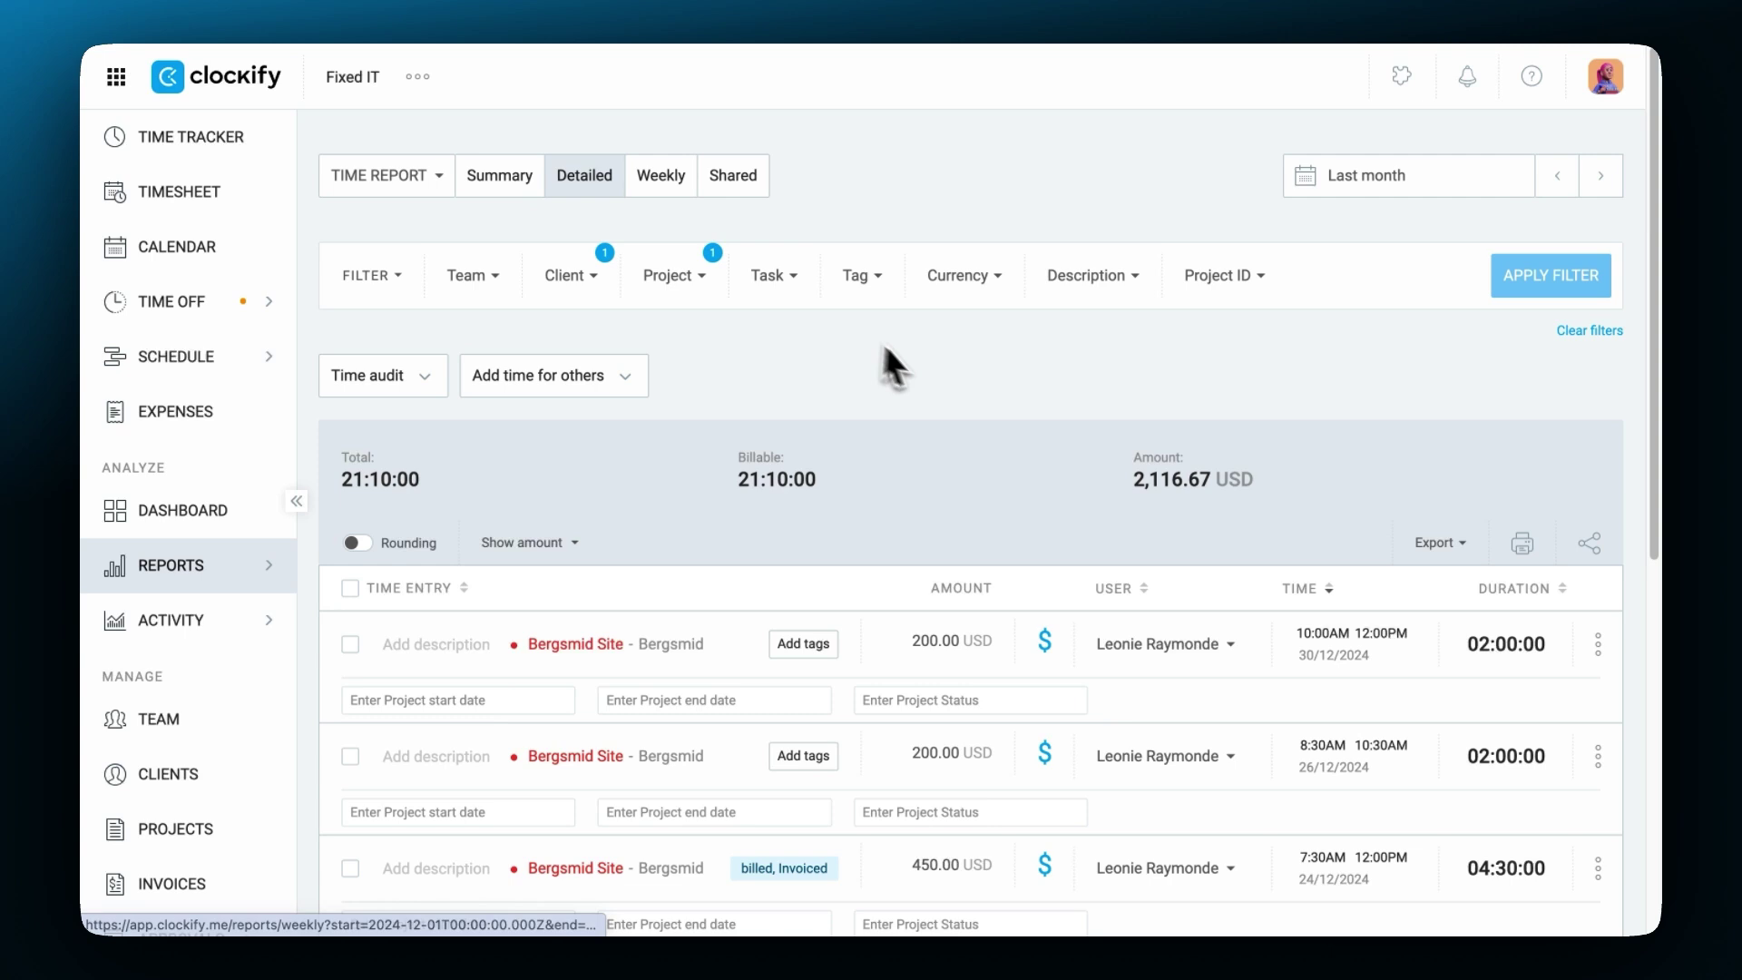
Customize the detailed report's export, excluding Group, Invoiced, Billable rate, Approval, project dates, Project Status, Plaky Project Card and Notes while keeping Project ID, and save
click(1438, 544)
click(1456, 717)
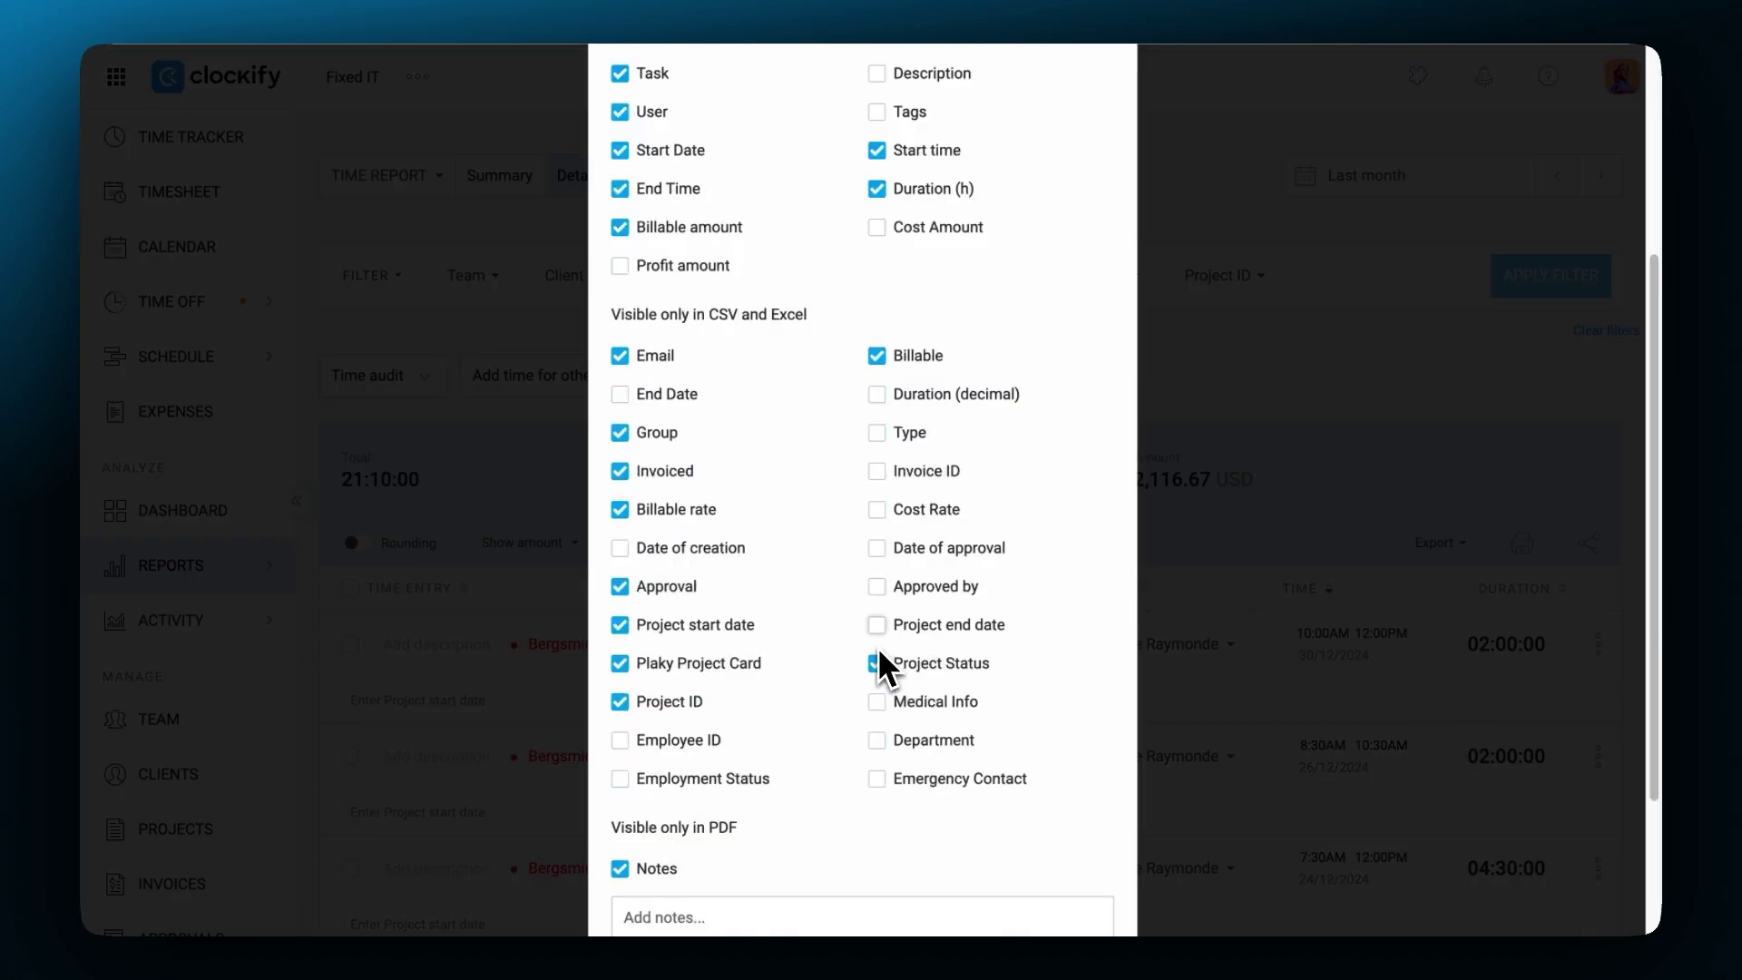
click(625, 588)
click(623, 510)
click(622, 471)
click(624, 430)
click(619, 625)
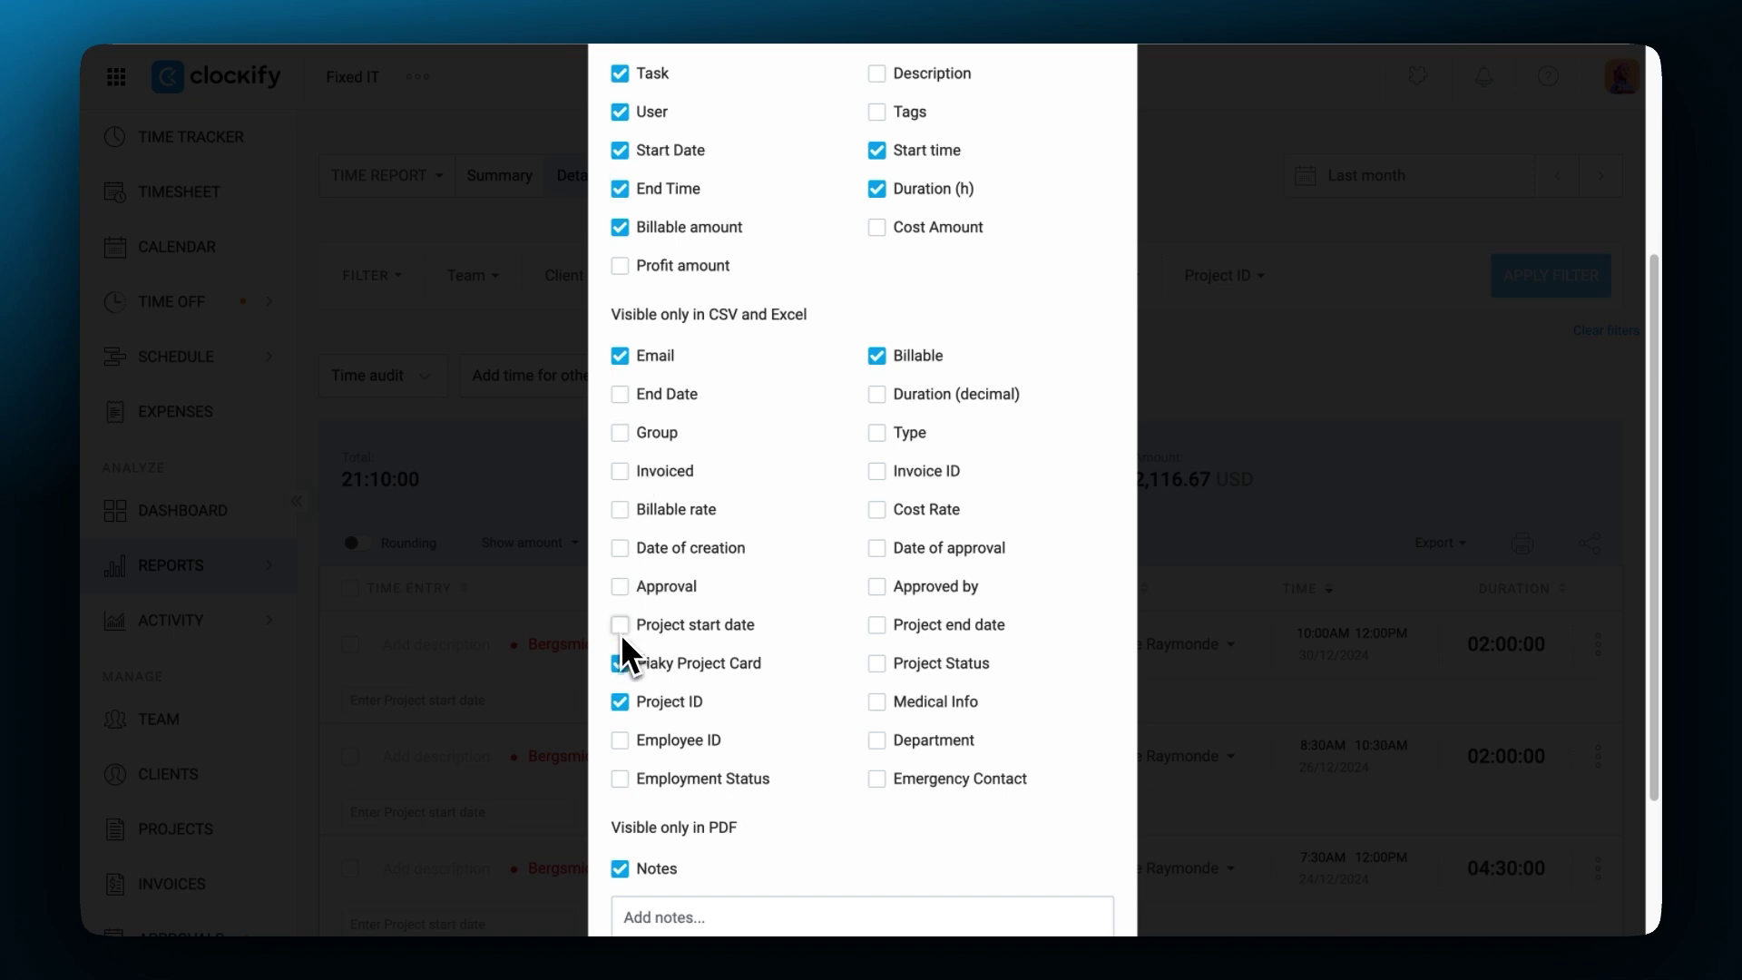
scroll(680, 724, down, 2)
click(622, 678)
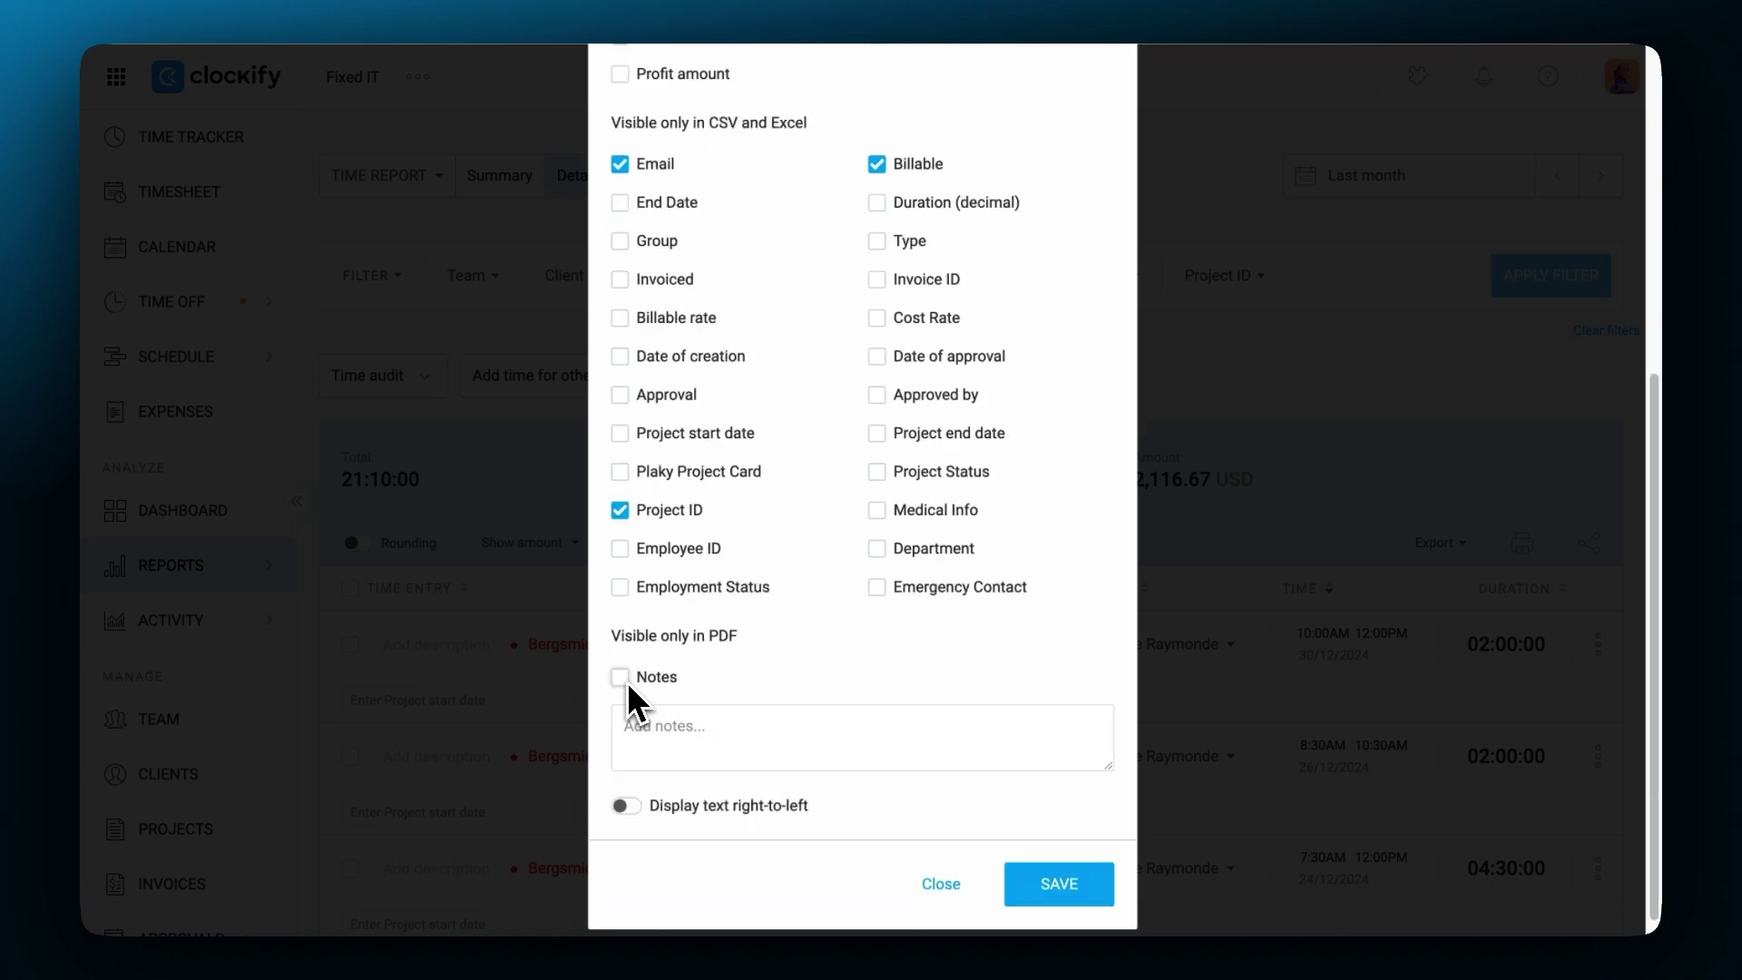
click(1027, 876)
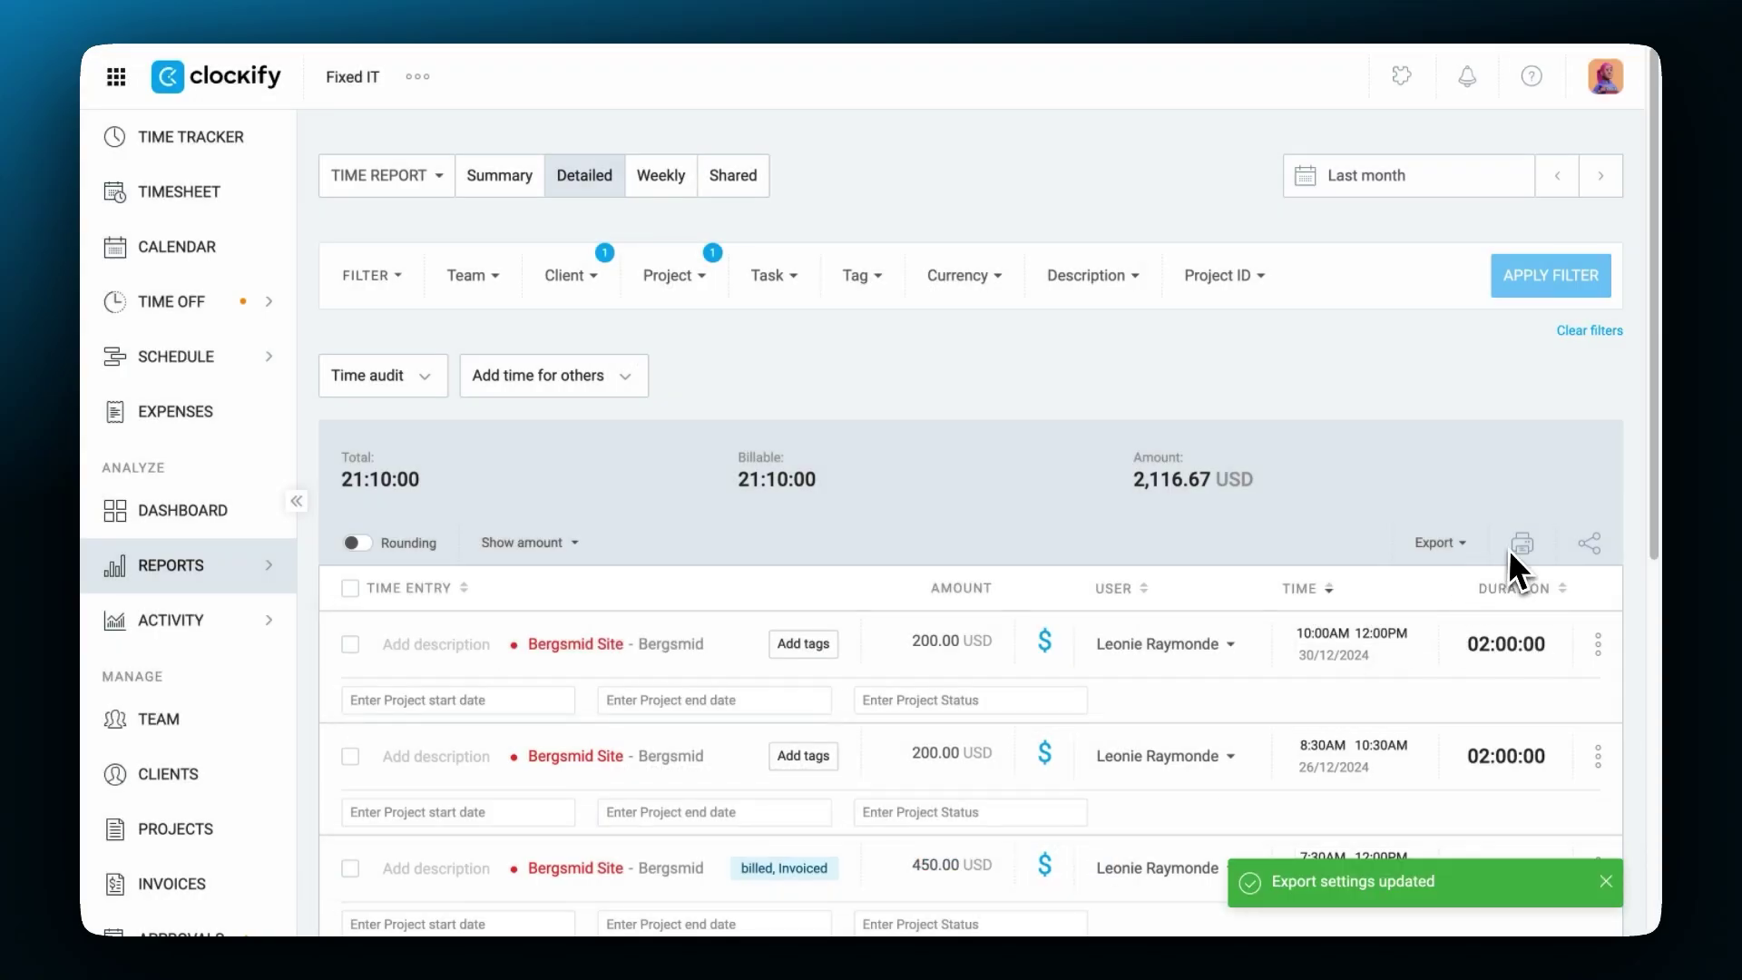
click(1477, 544)
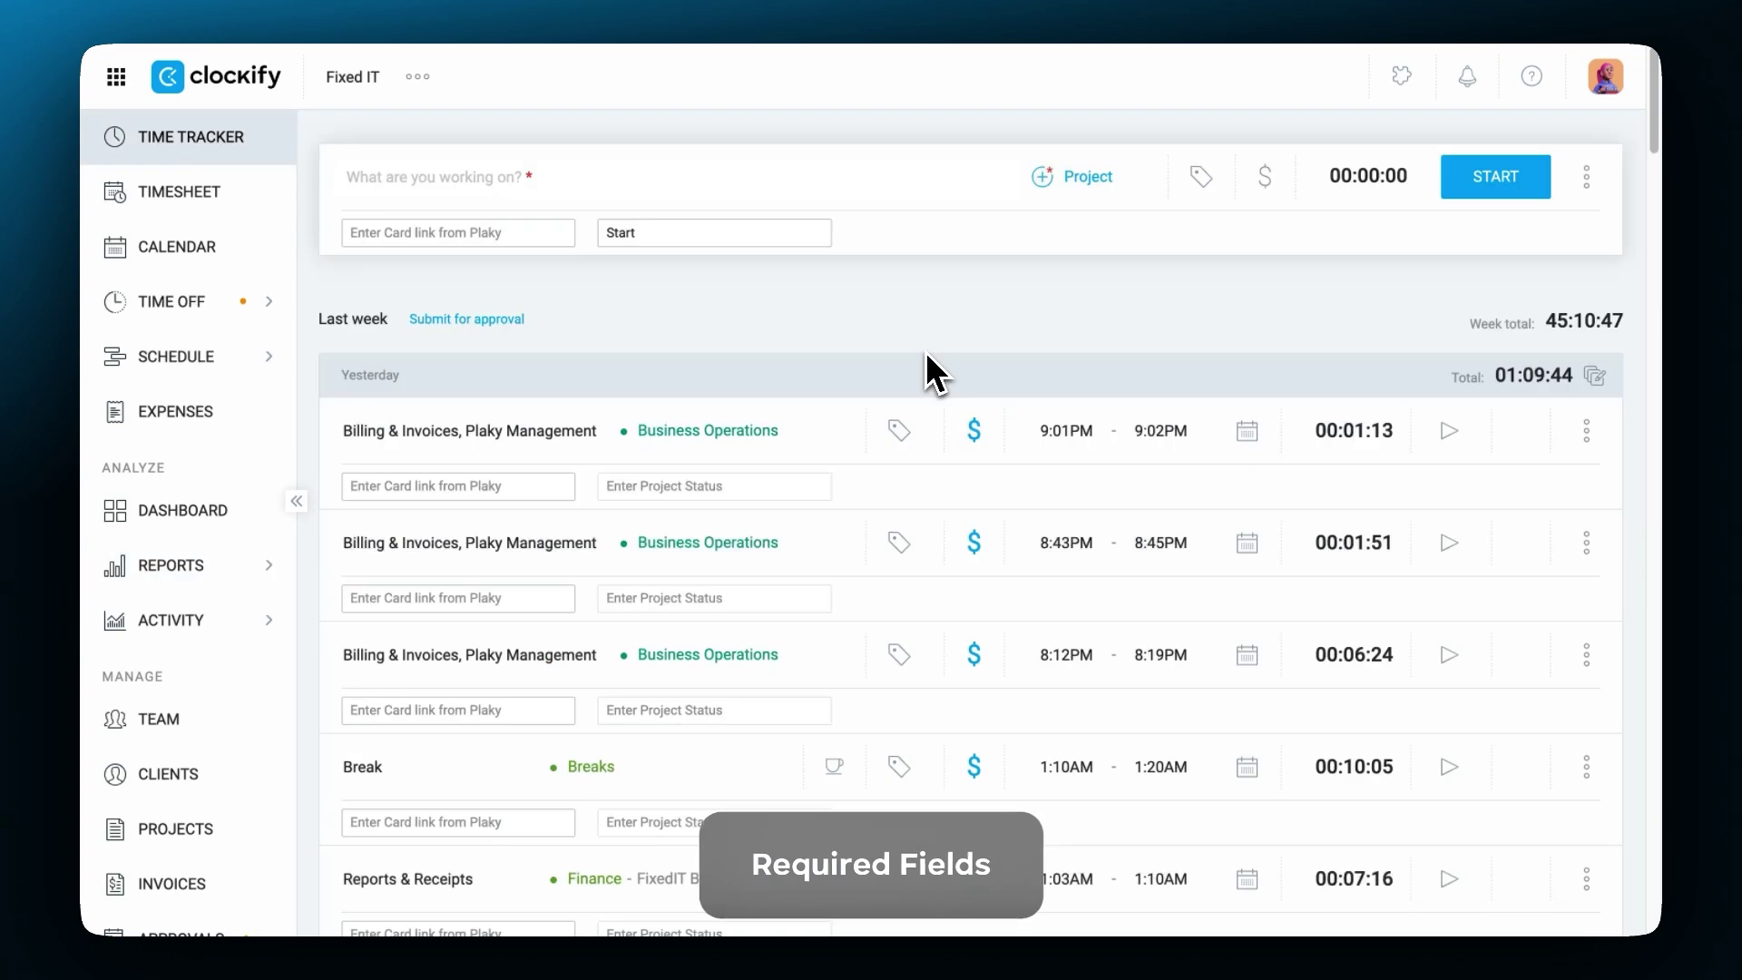
Start a timer on the Mulberry Media project and try to stop it without a description
click(1470, 190)
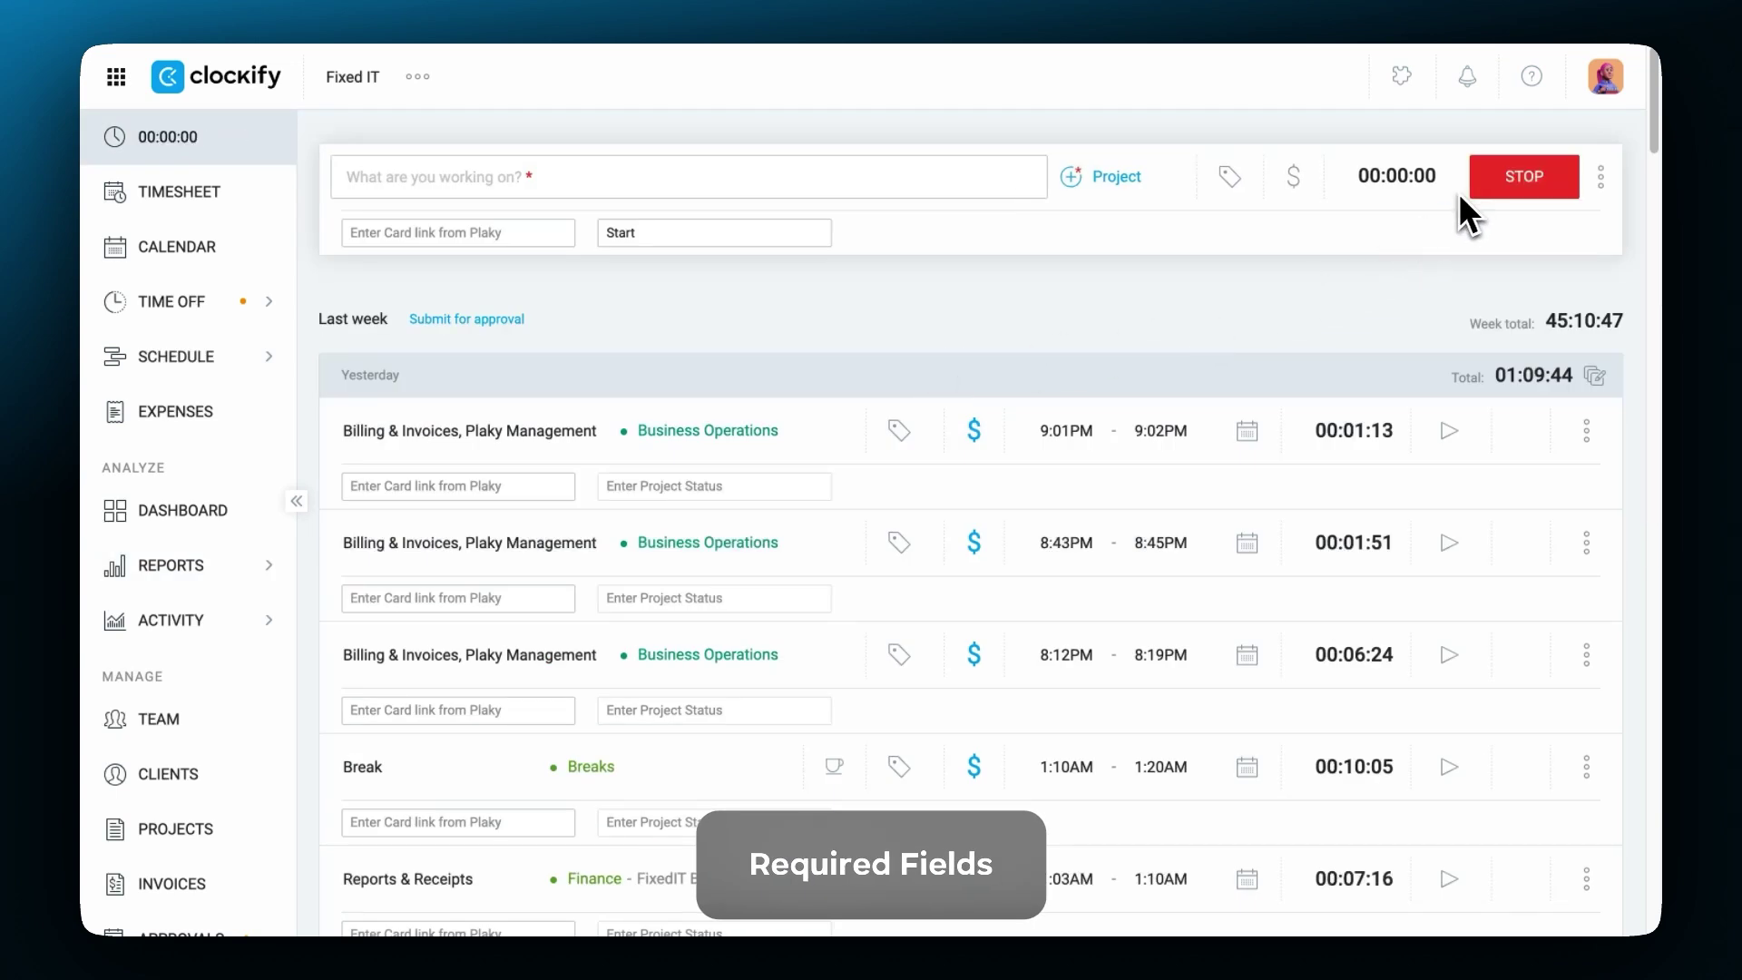
click(1145, 180)
click(1161, 383)
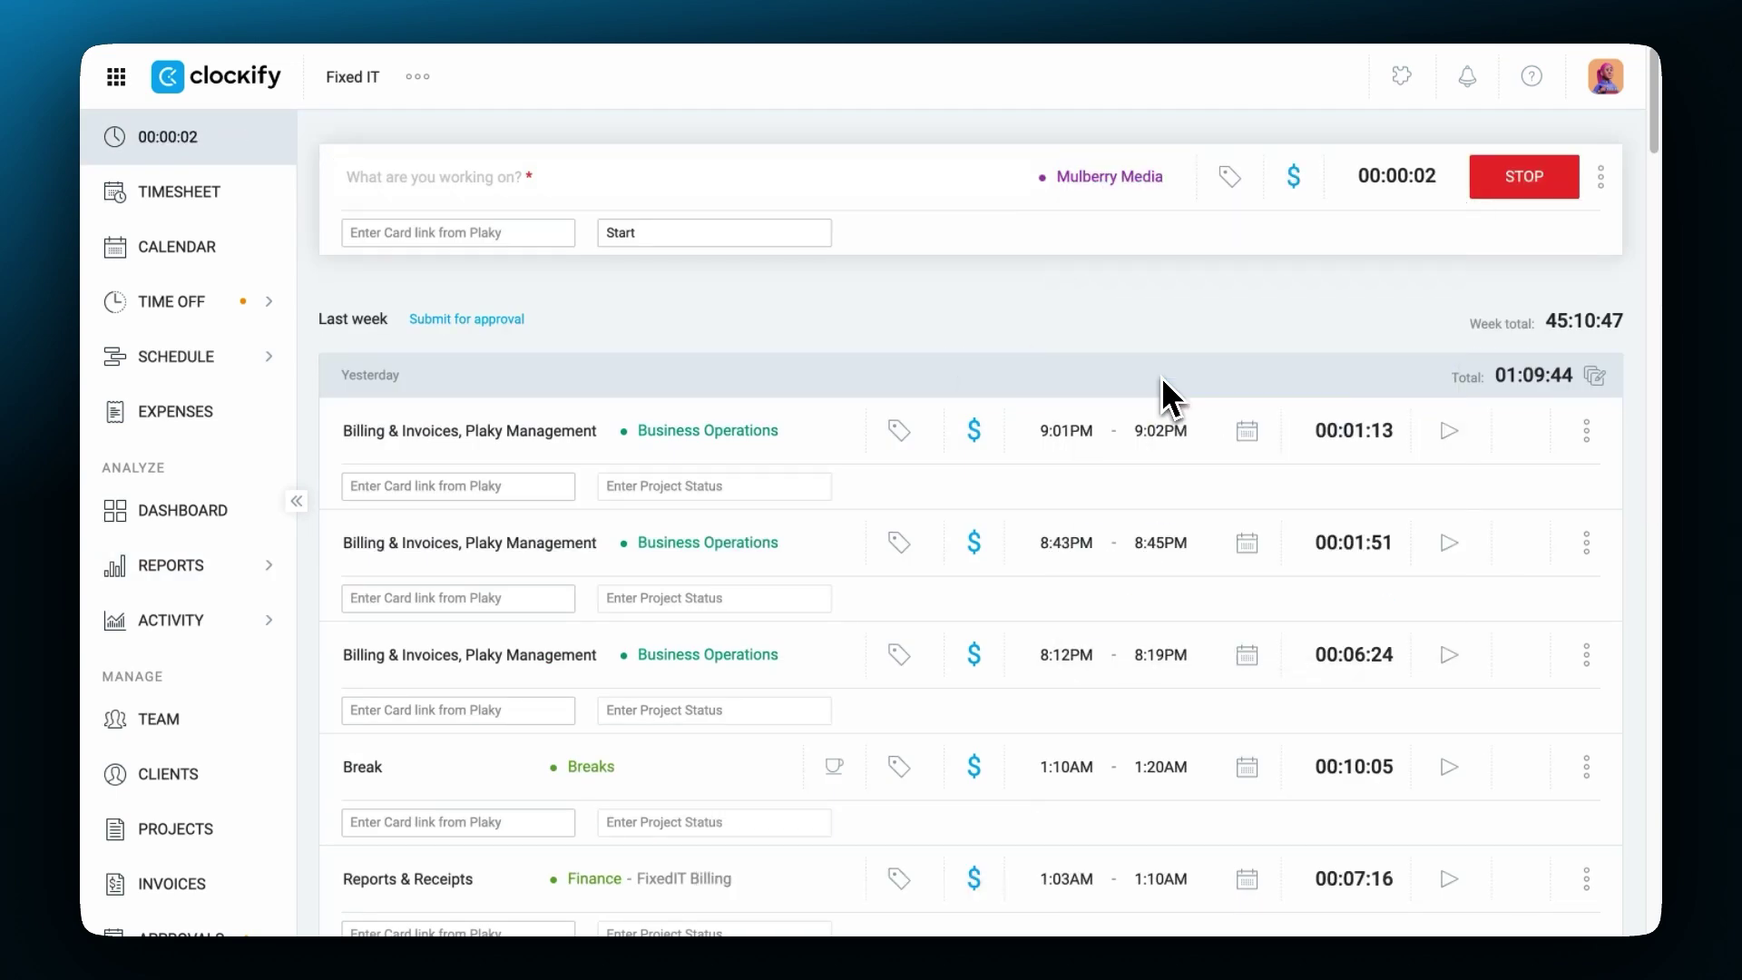
click(1526, 193)
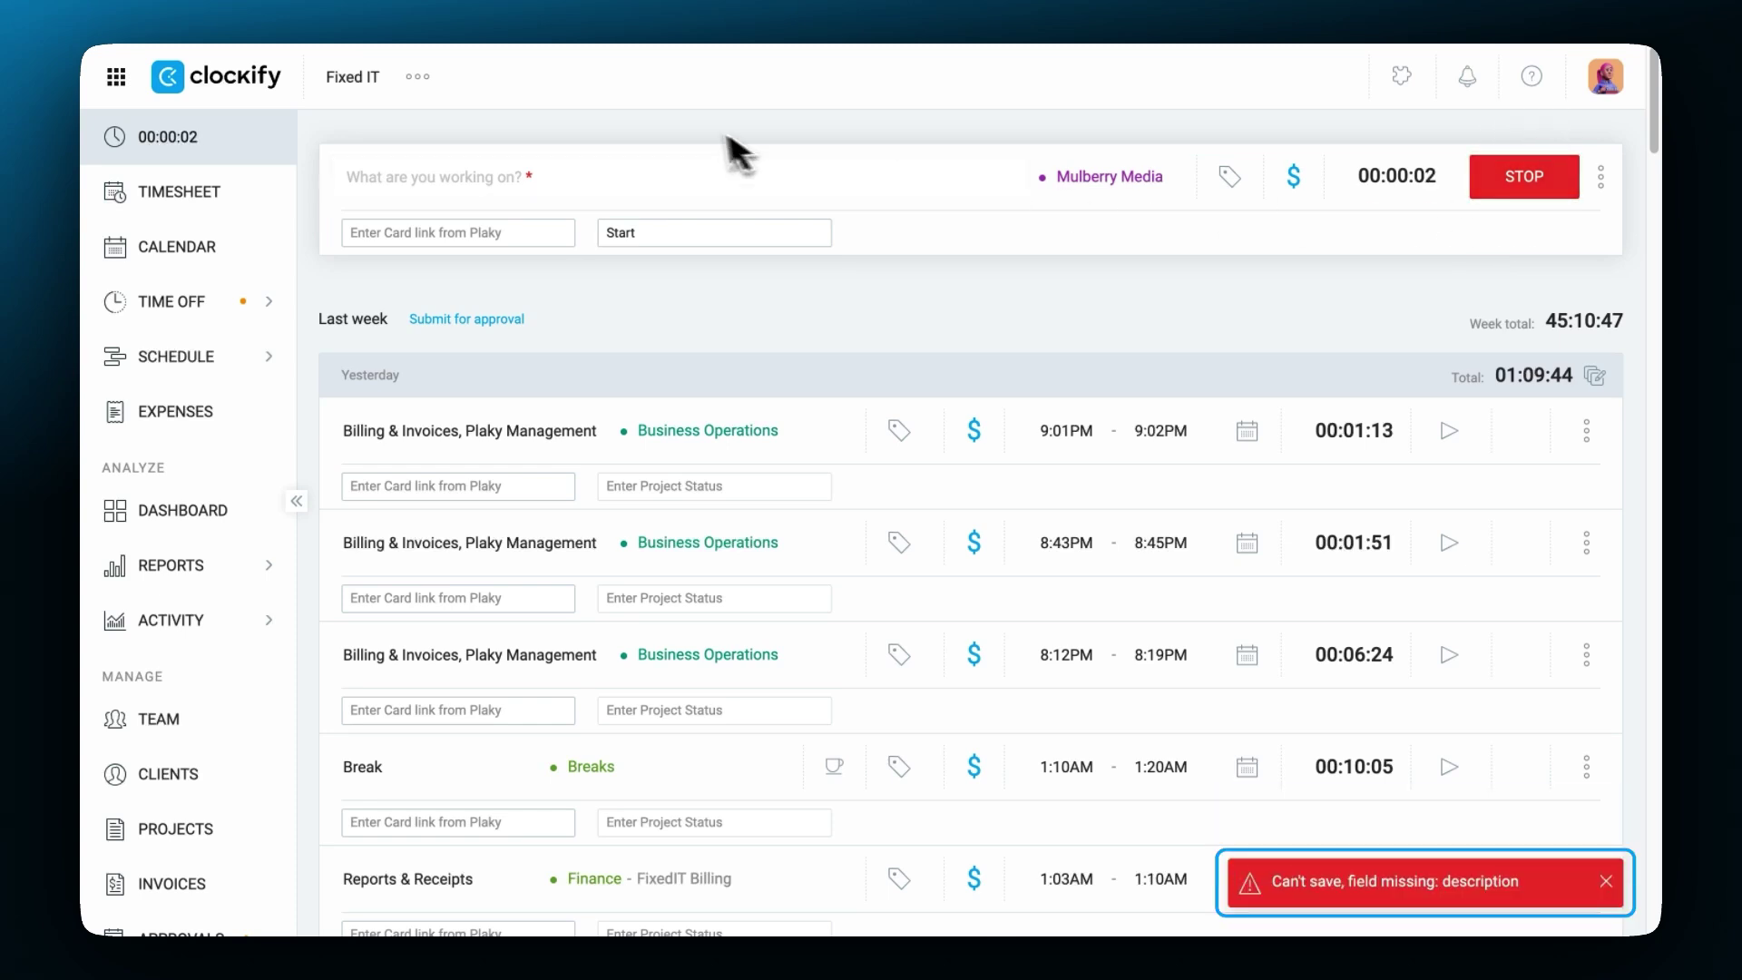
In the workspace's general settings, make Plaky Project Card and Project Status required for saving time and make Description optional
click(432, 77)
click(466, 127)
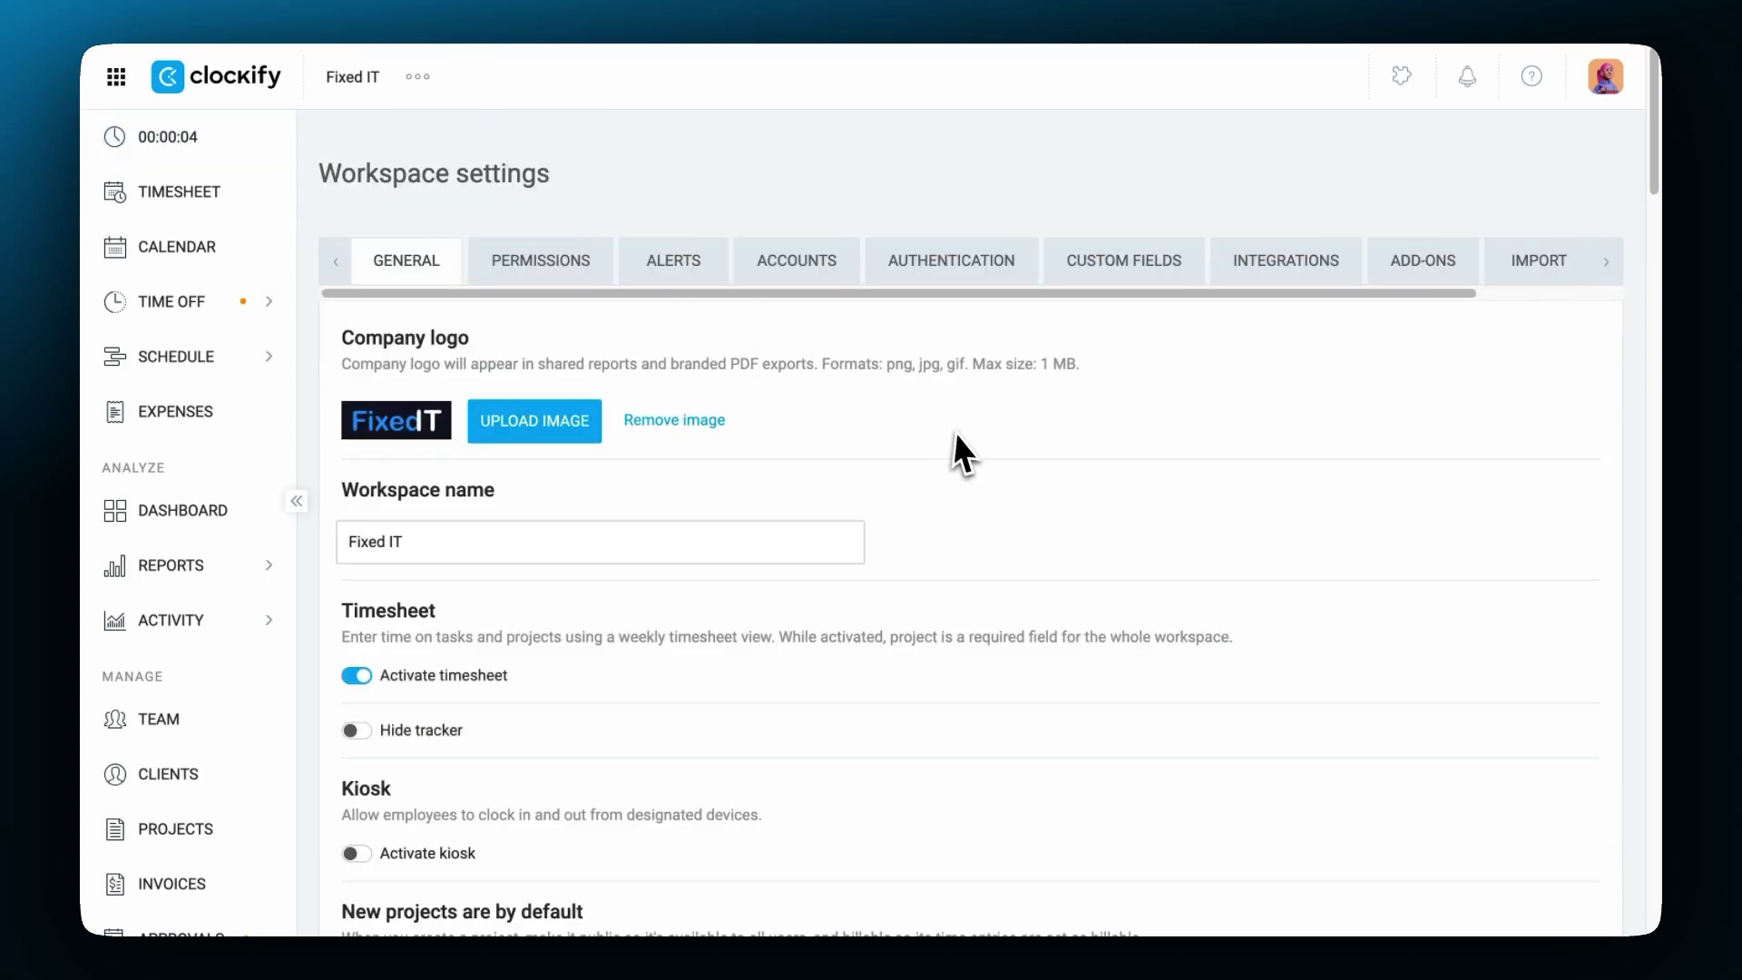
scroll(961, 449, down, 1)
scroll(973, 441, down, 15)
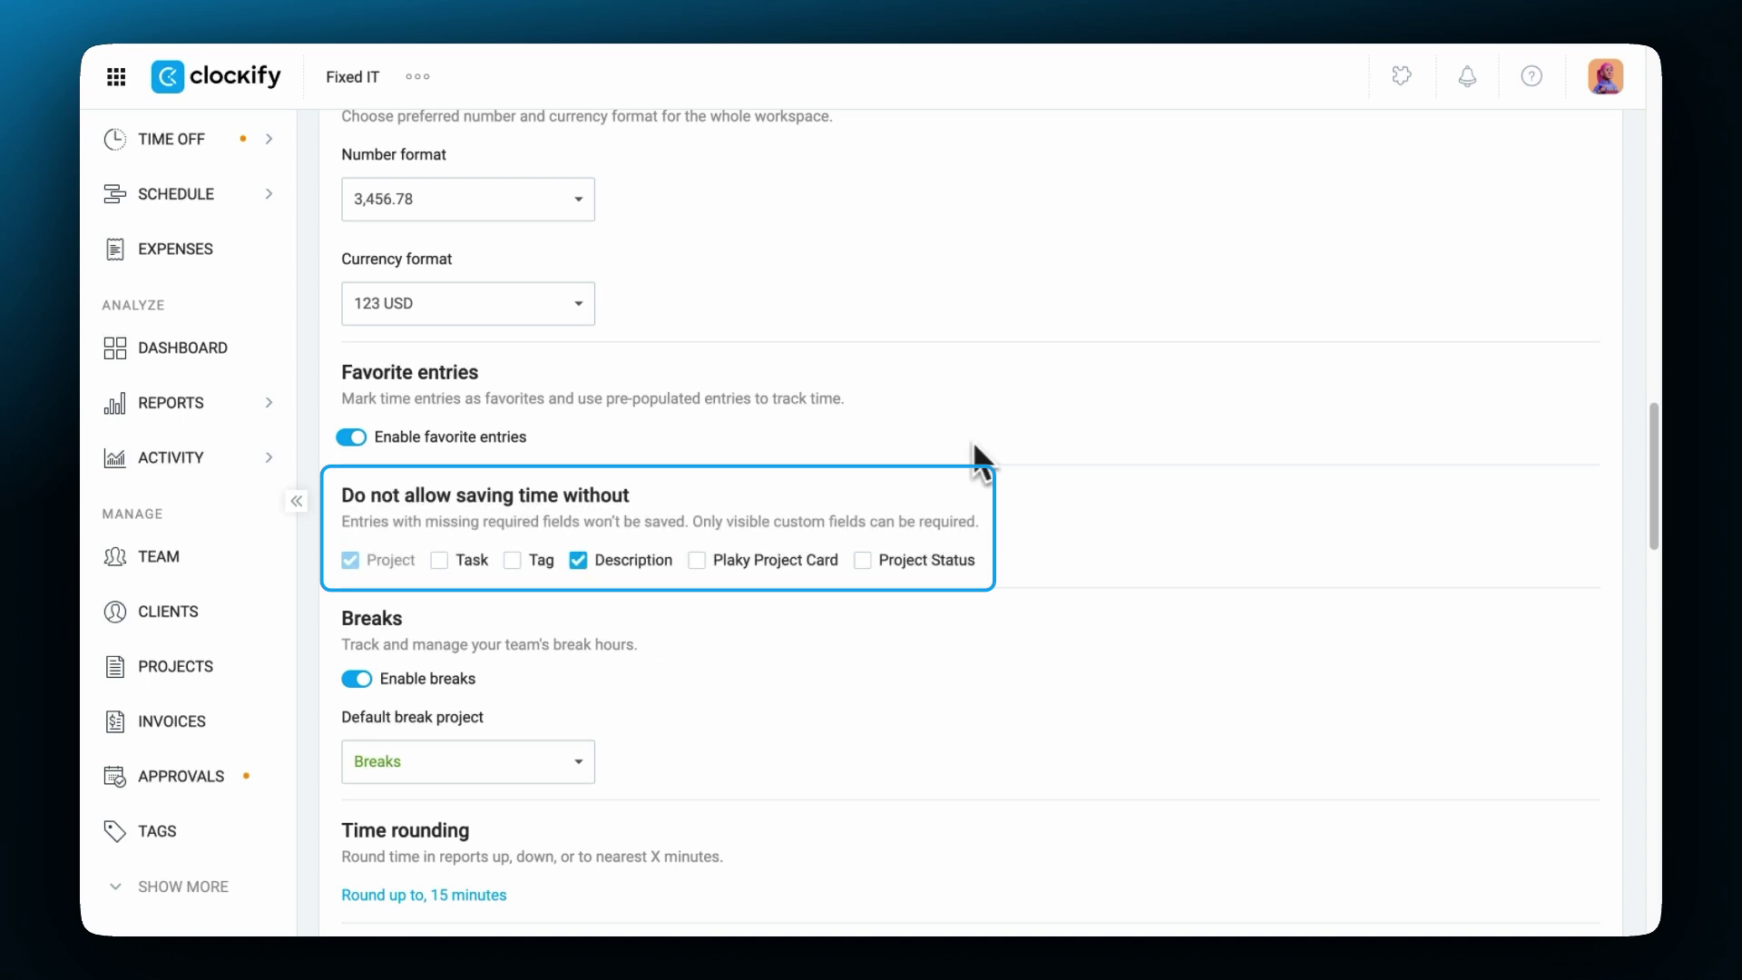
click(573, 563)
click(695, 561)
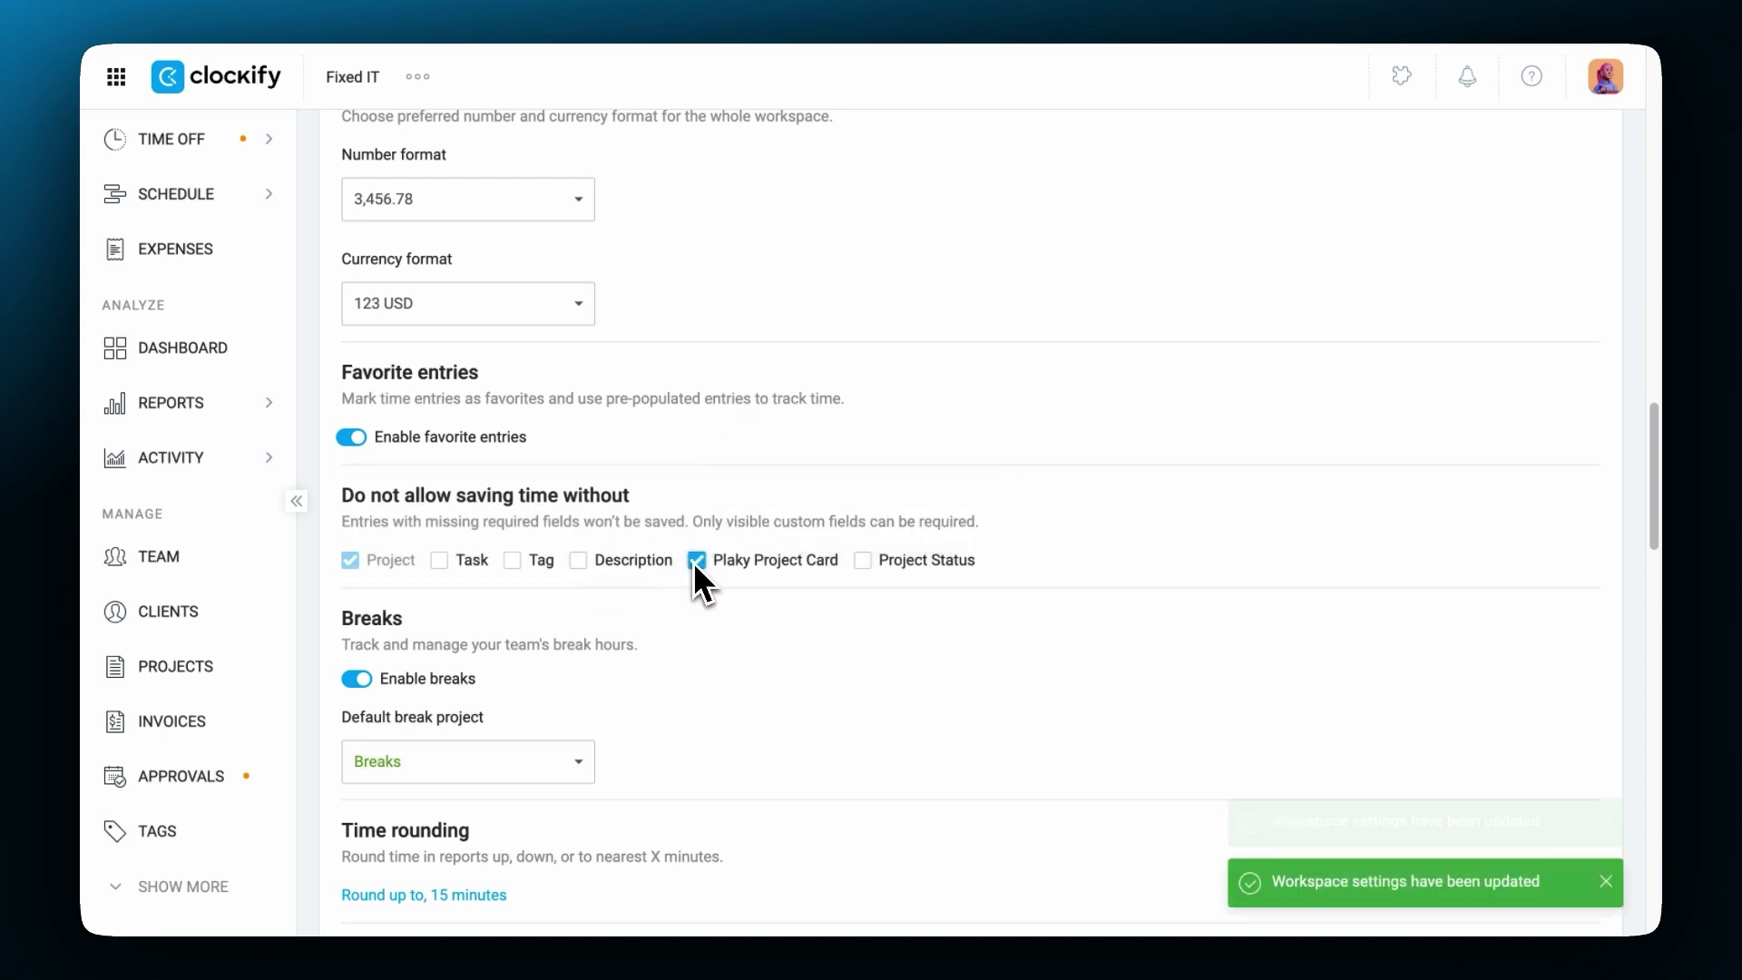
click(857, 562)
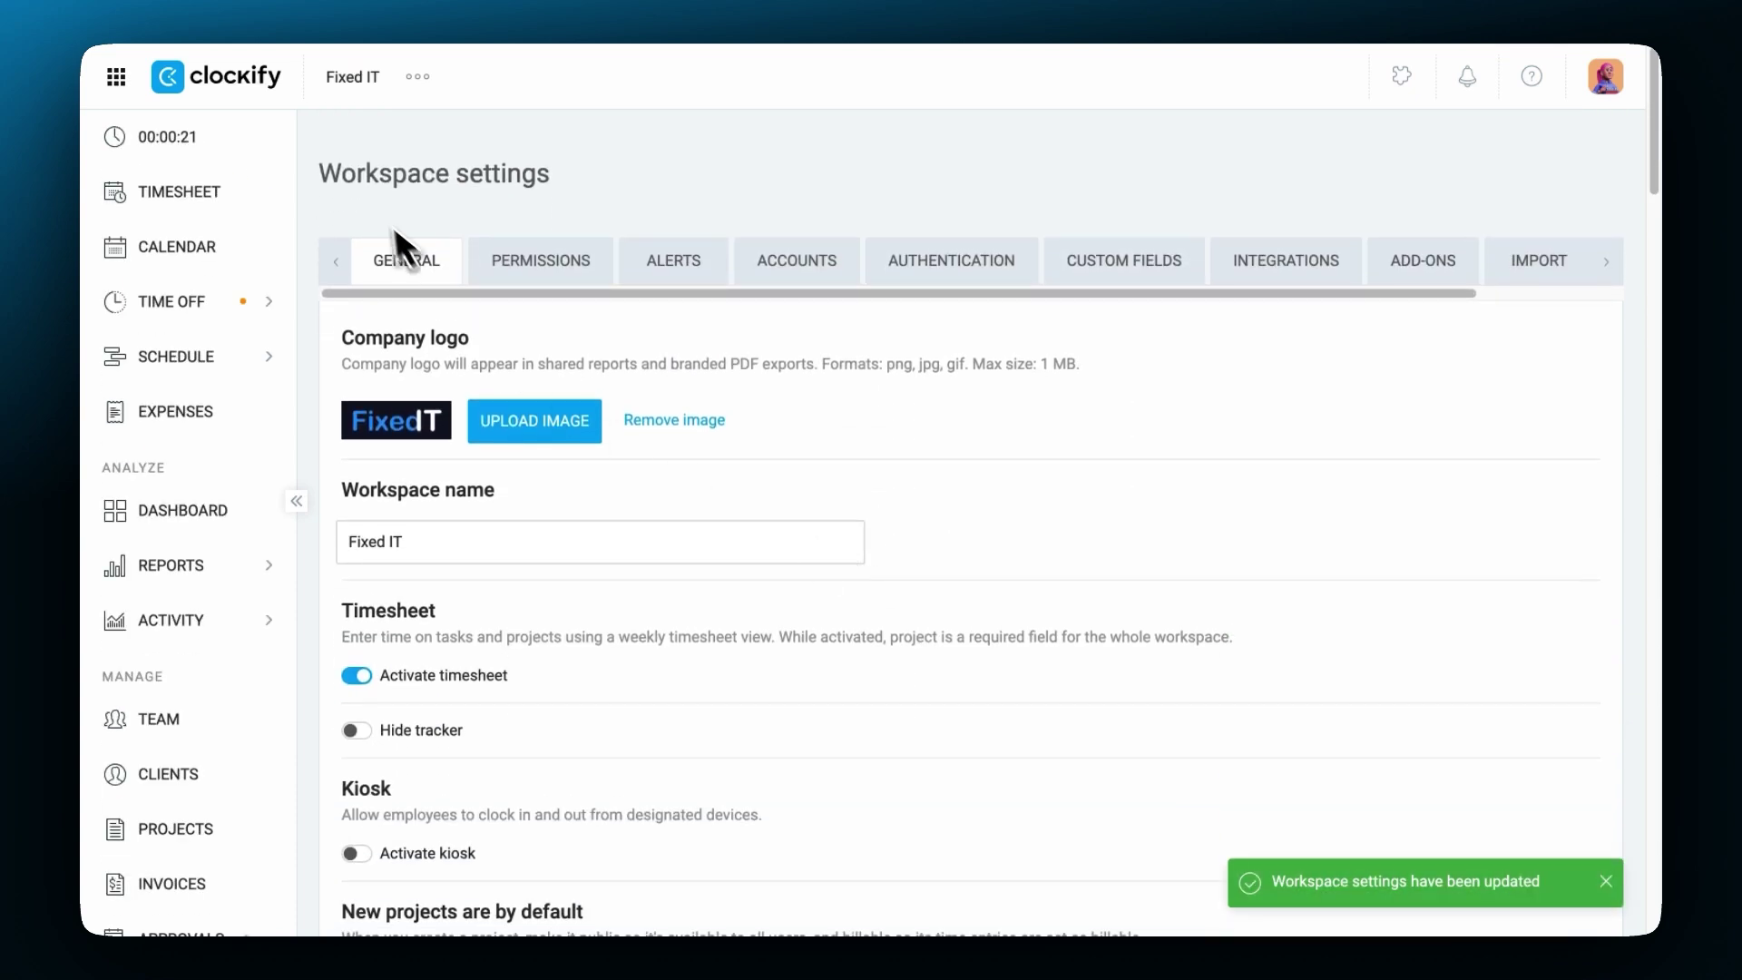
Paste the Plaky card link into the running Mulberry Media time entry and stop the timer
click(268, 82)
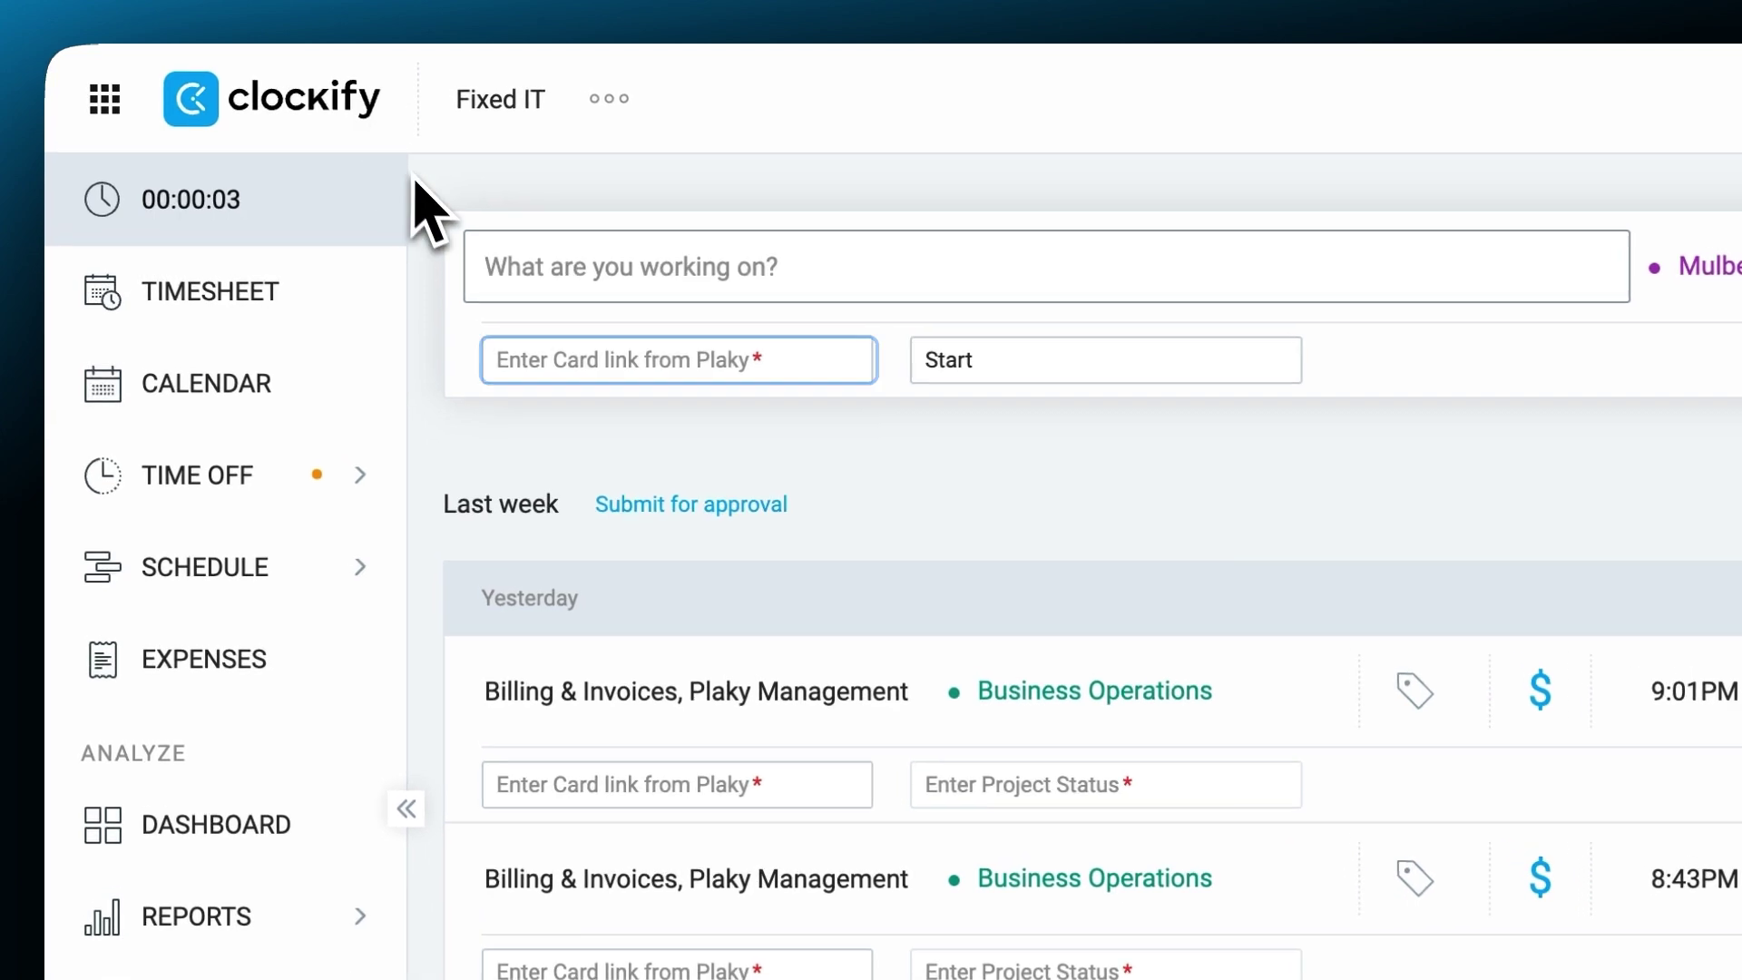
click(430, 262)
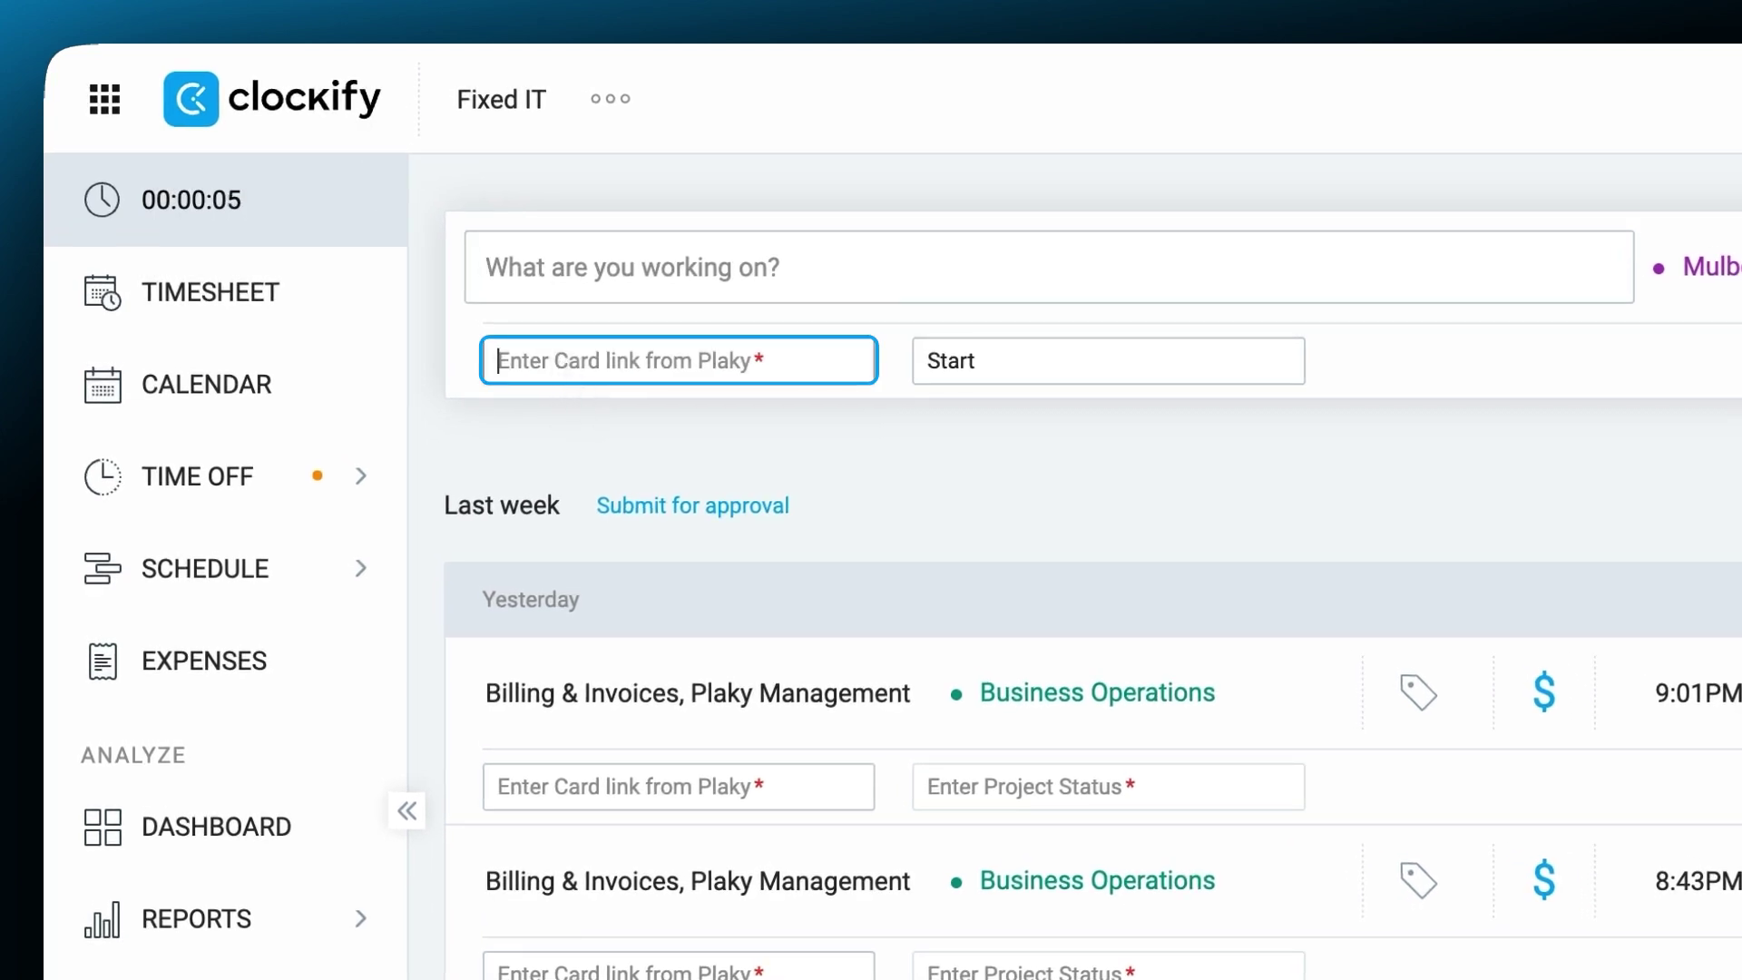
key(ctrl+v)
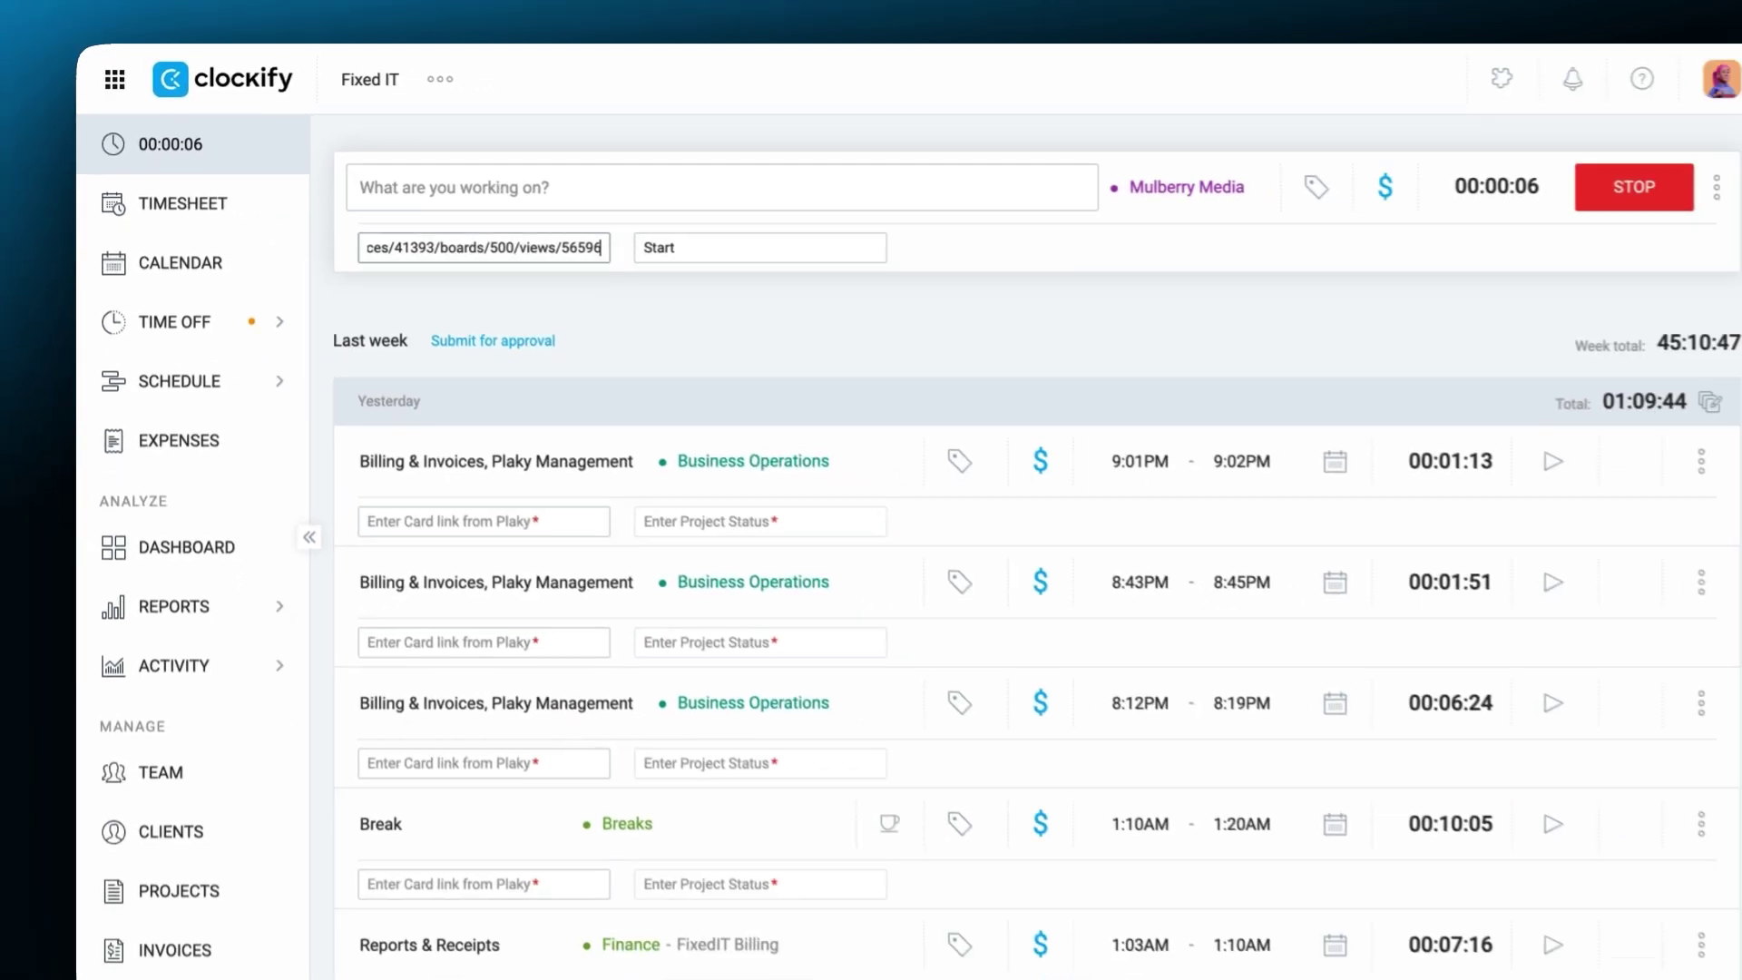
click(862, 351)
click(1502, 192)
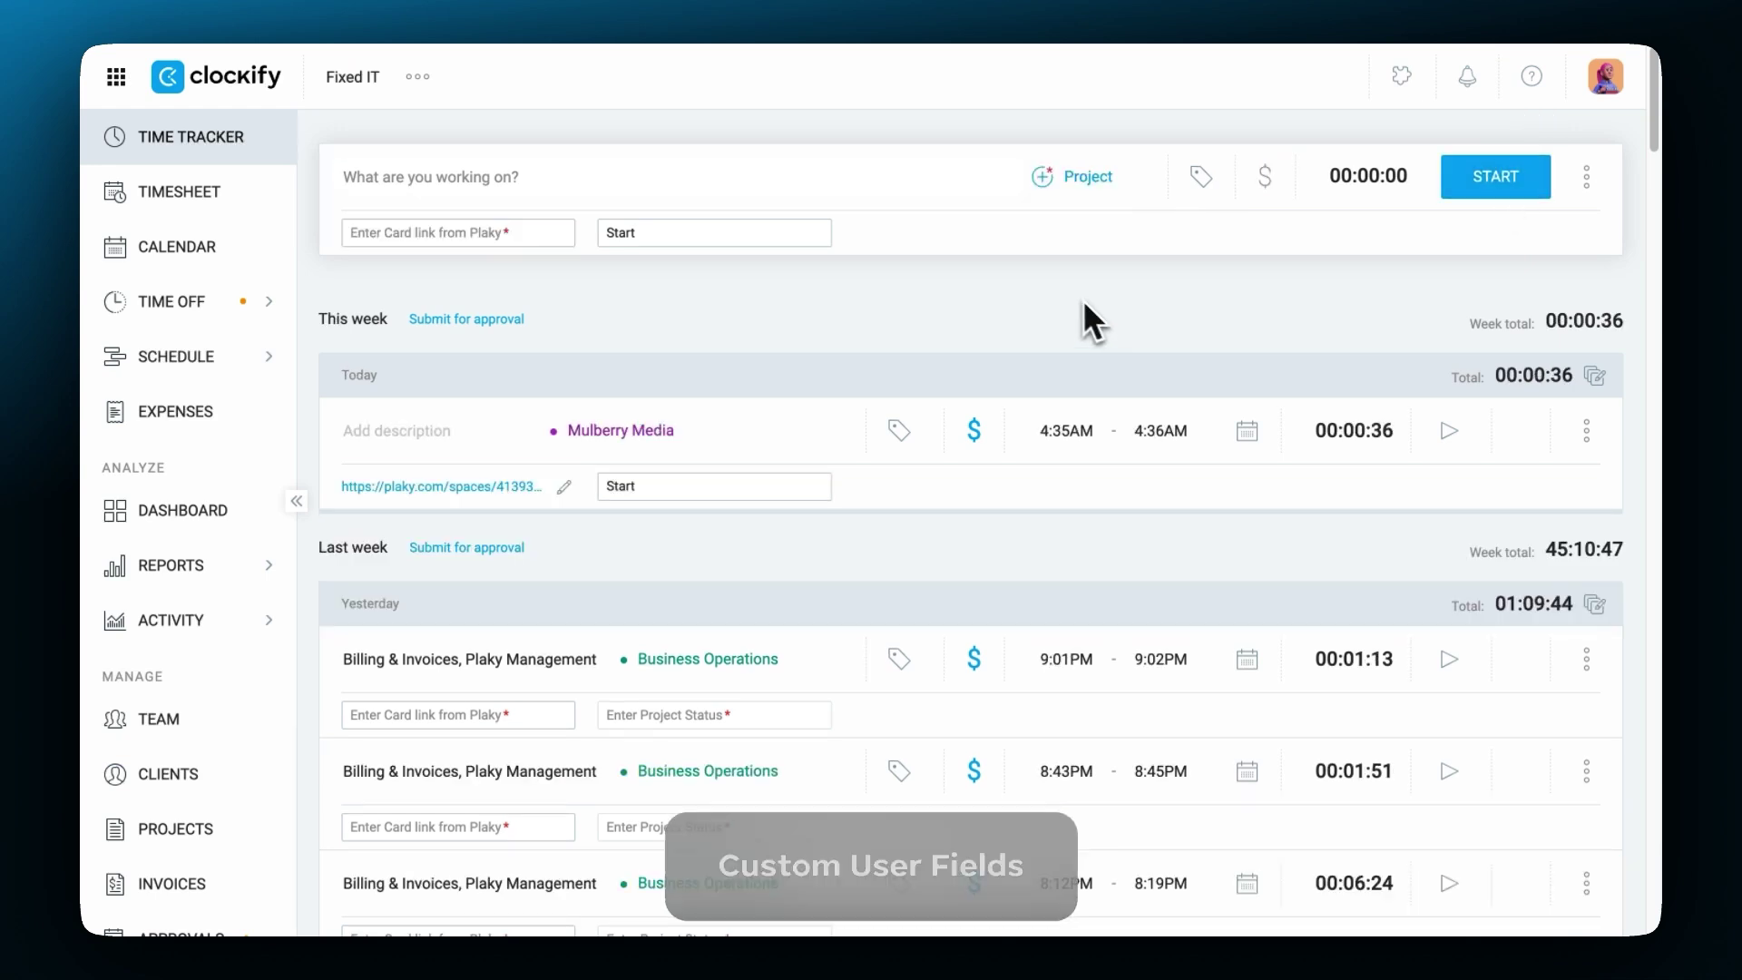
Open the workspace's custom field settings and examine the Employment Status and Medical Info user fields
click(417, 77)
click(527, 128)
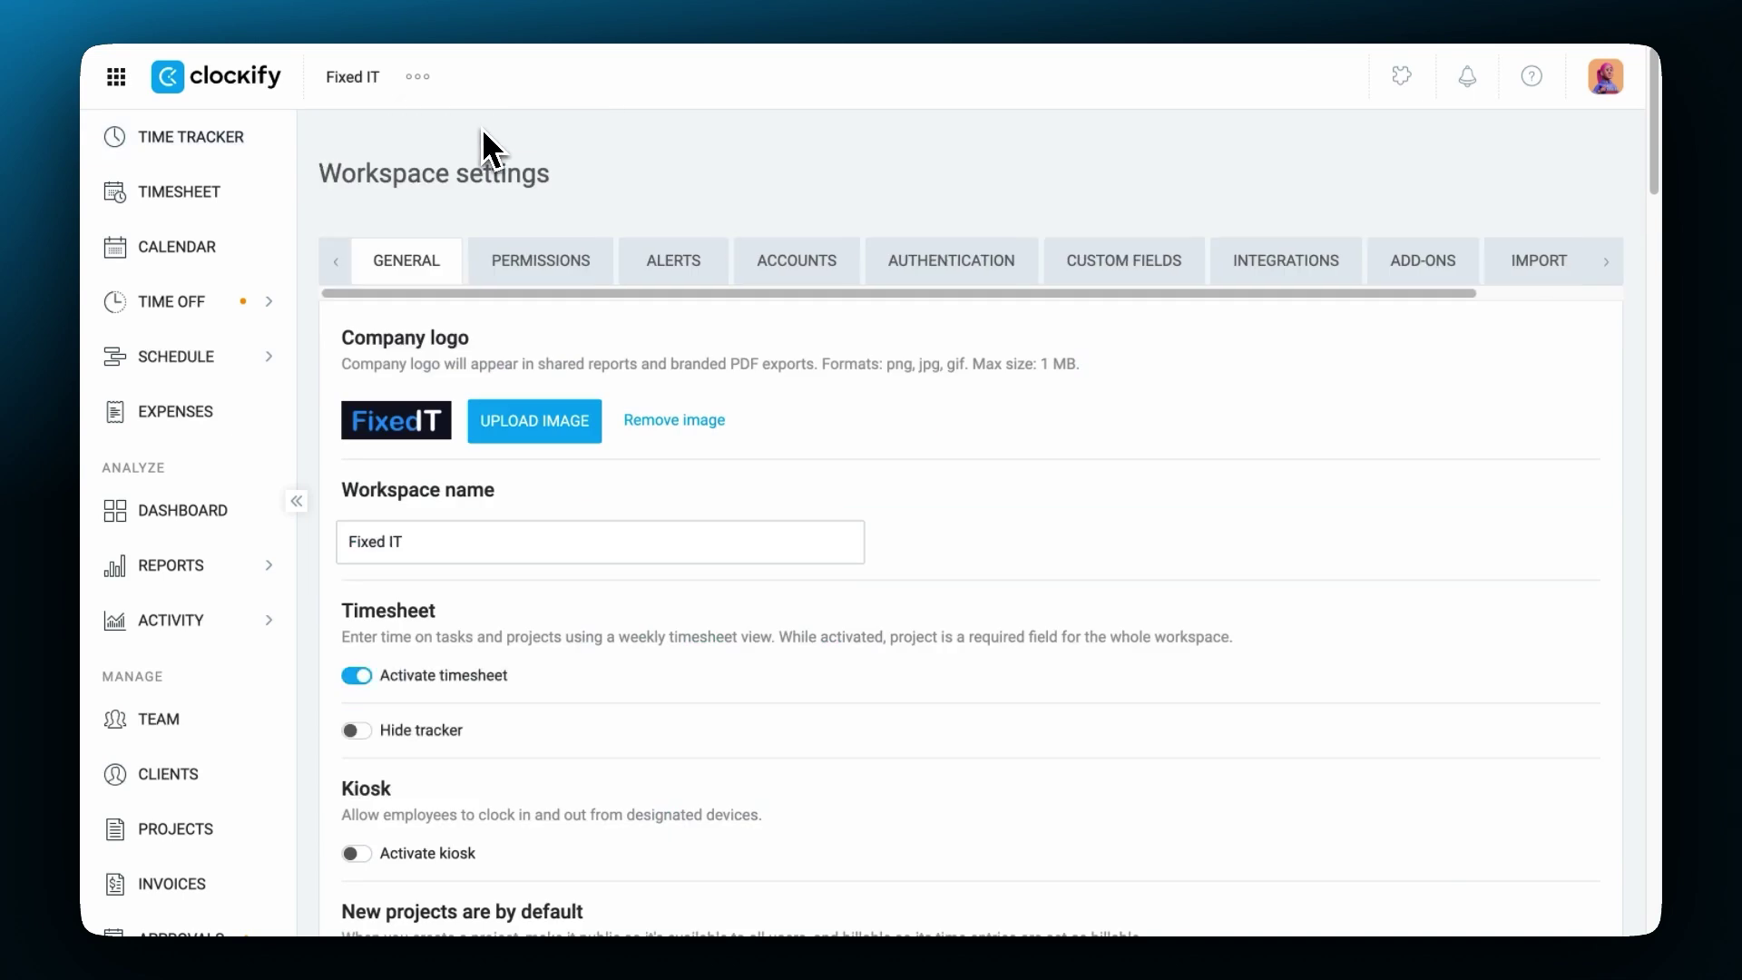
click(1134, 260)
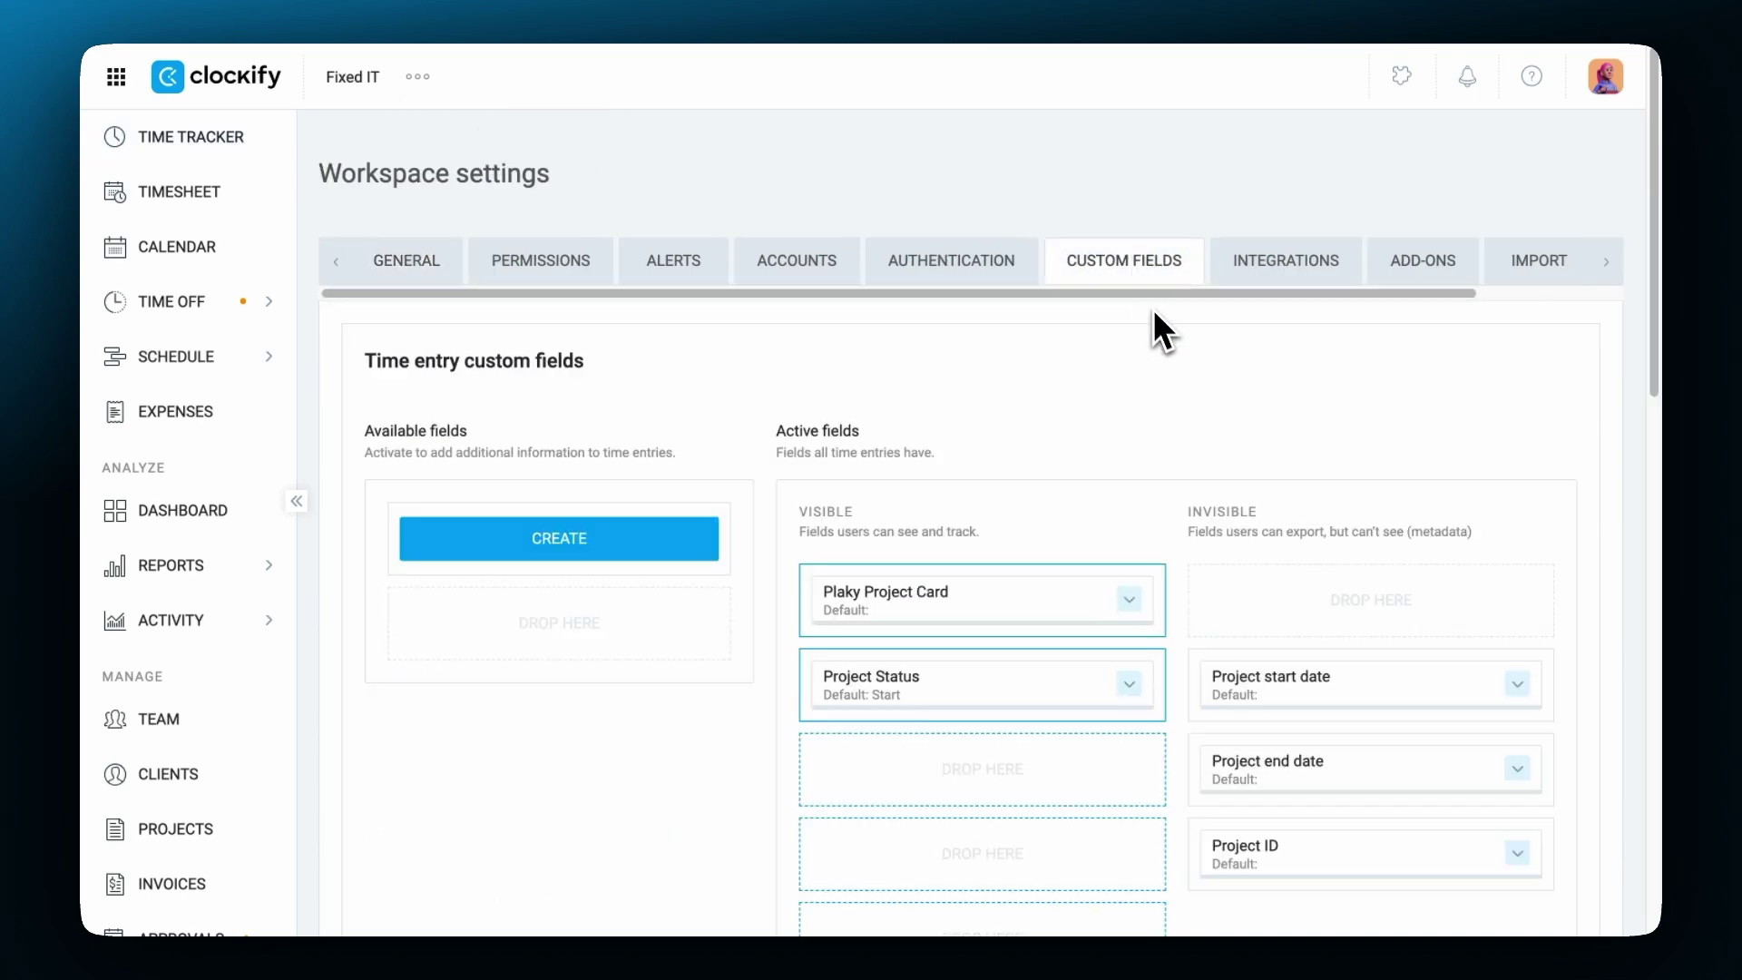
scroll(1166, 345, down, 1)
scroll(1173, 350, down, 10)
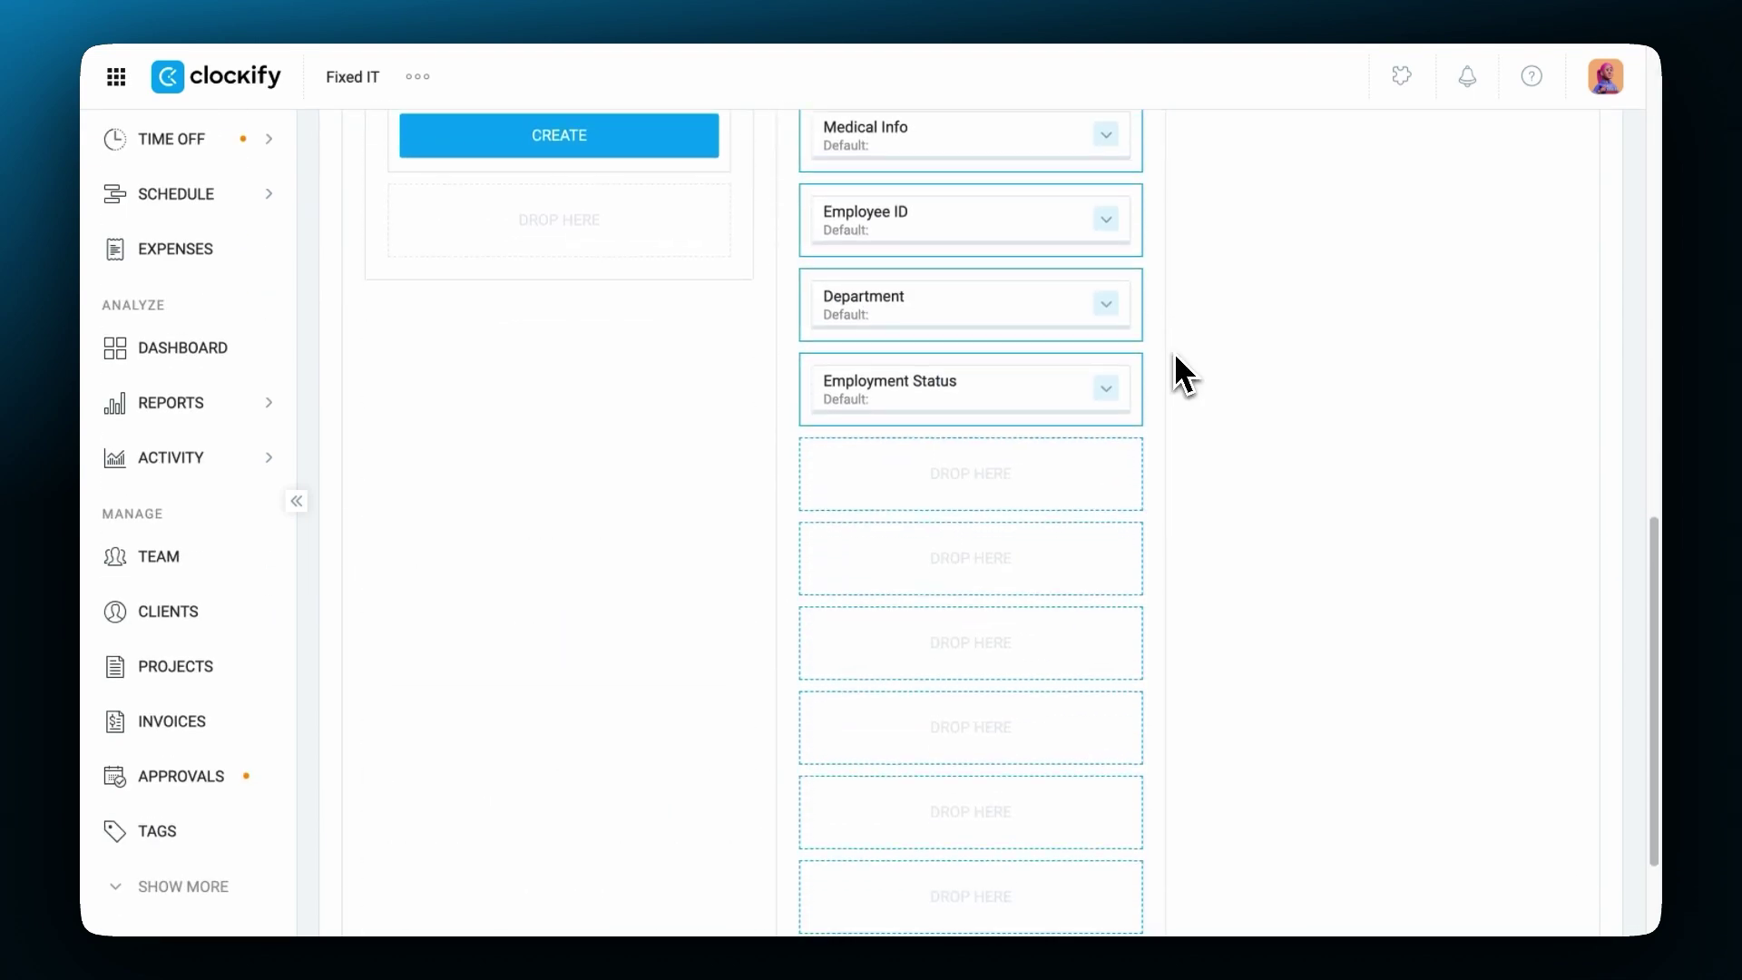
click(1109, 389)
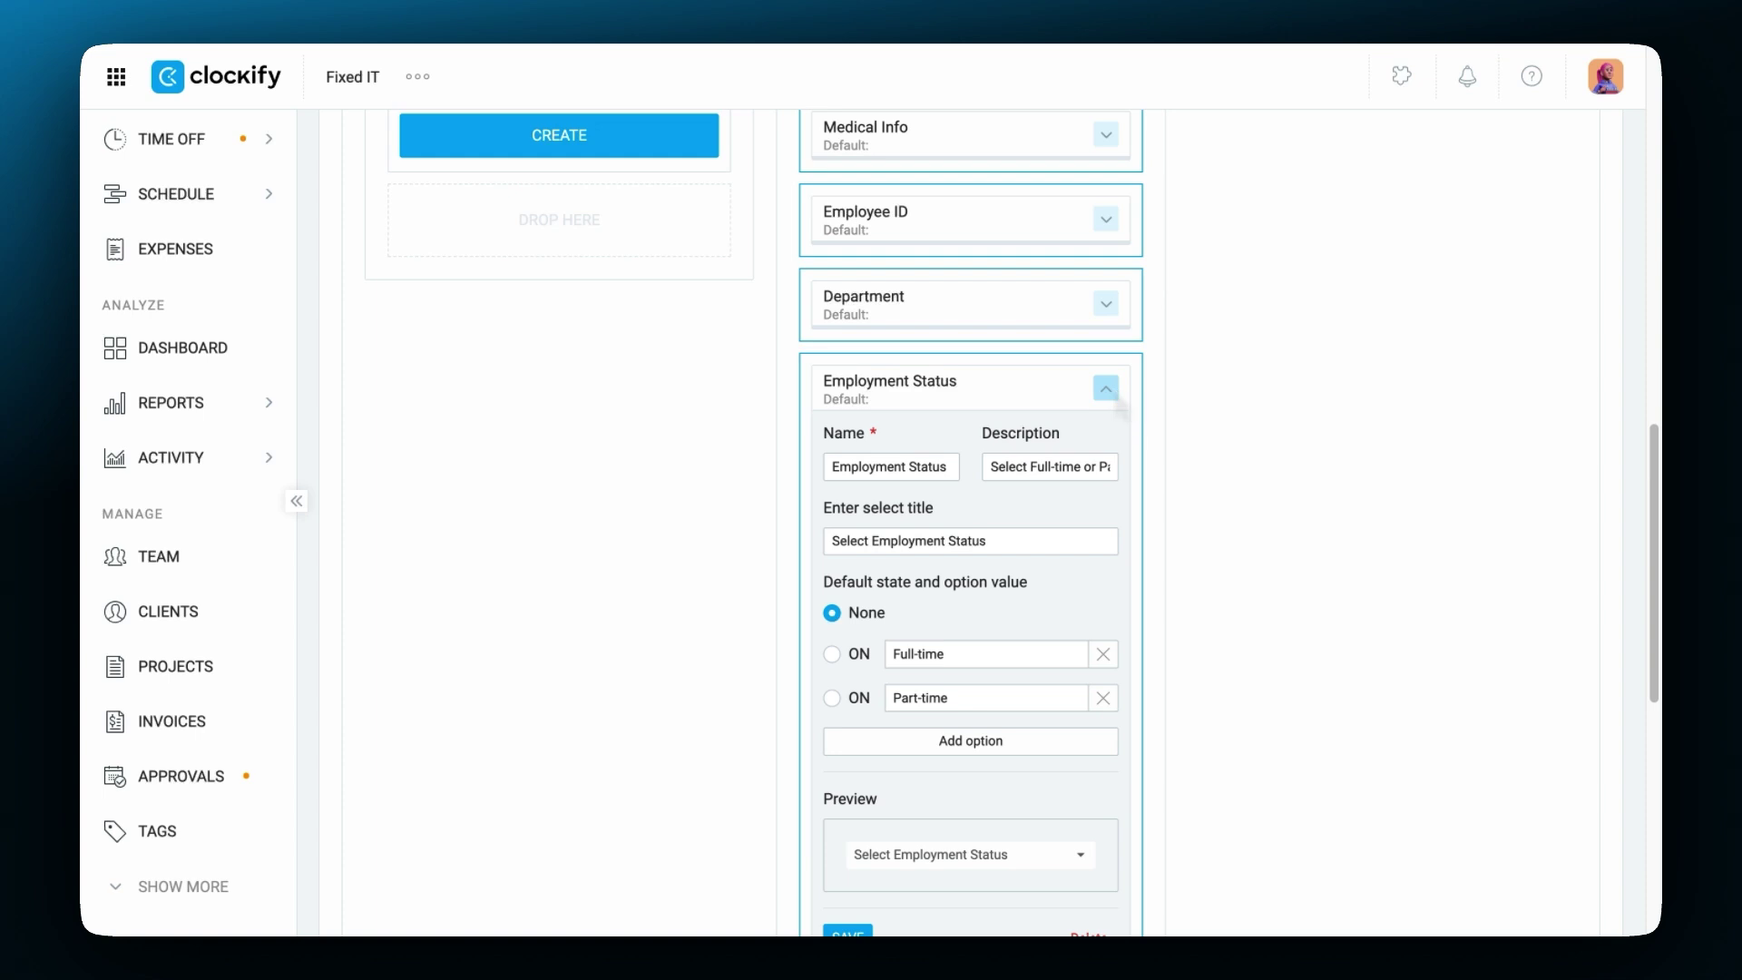
click(1106, 388)
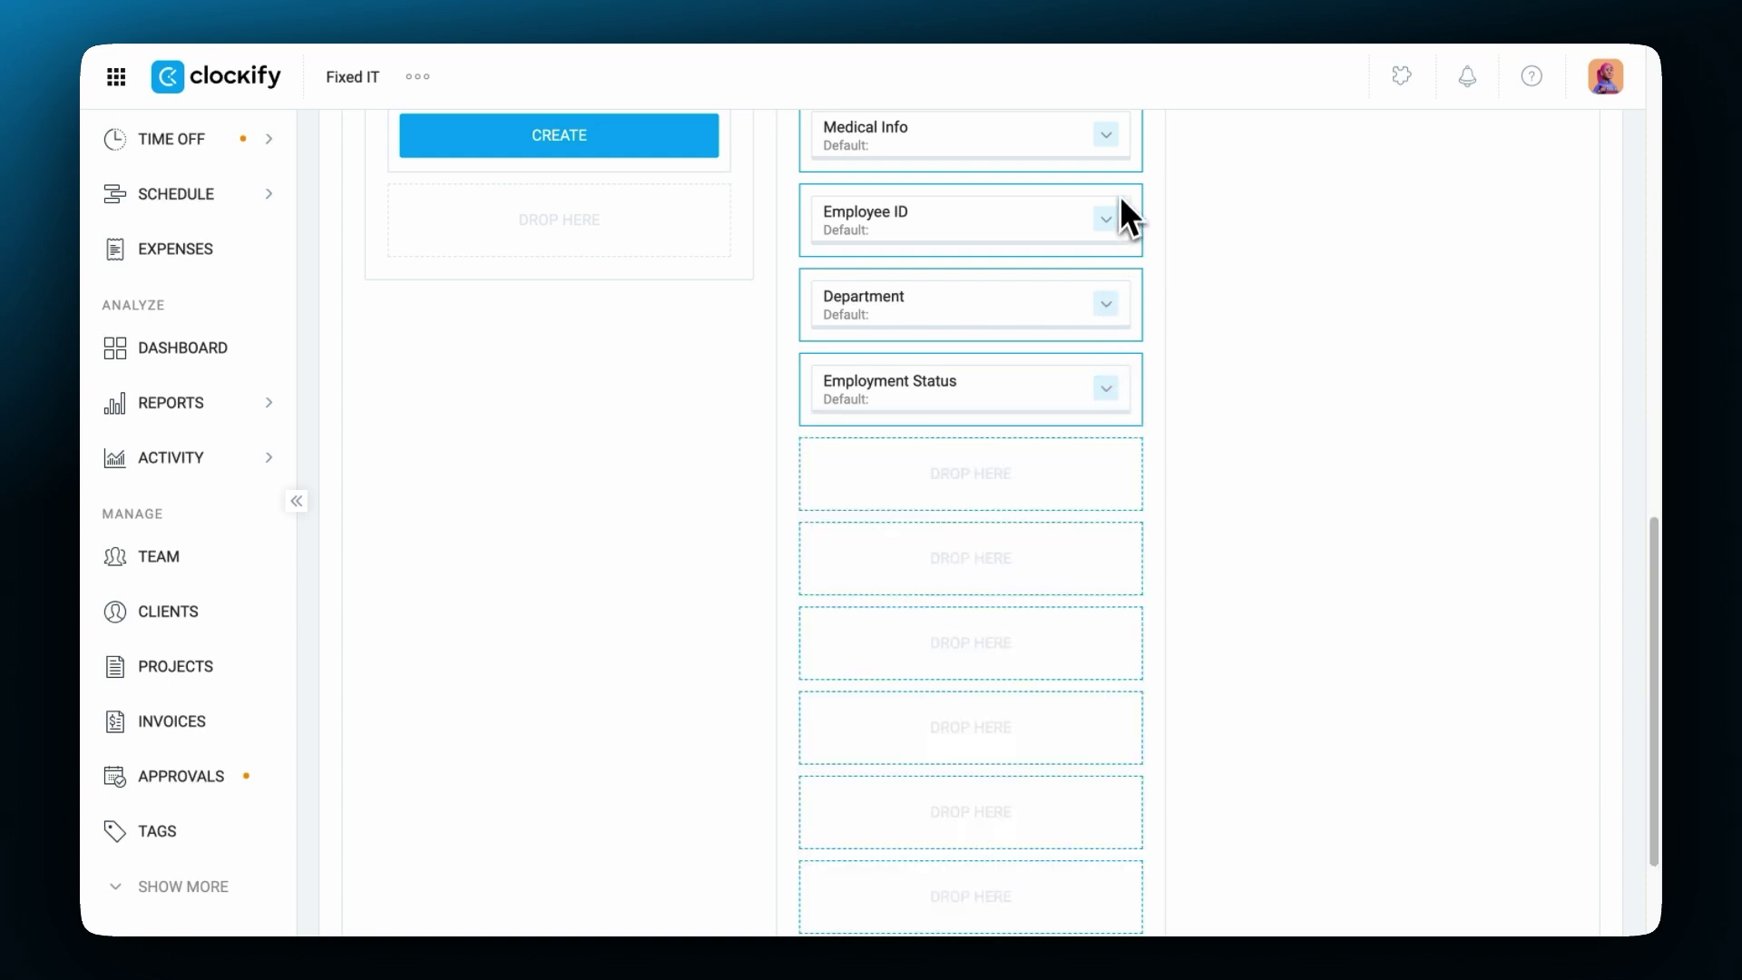
click(1106, 135)
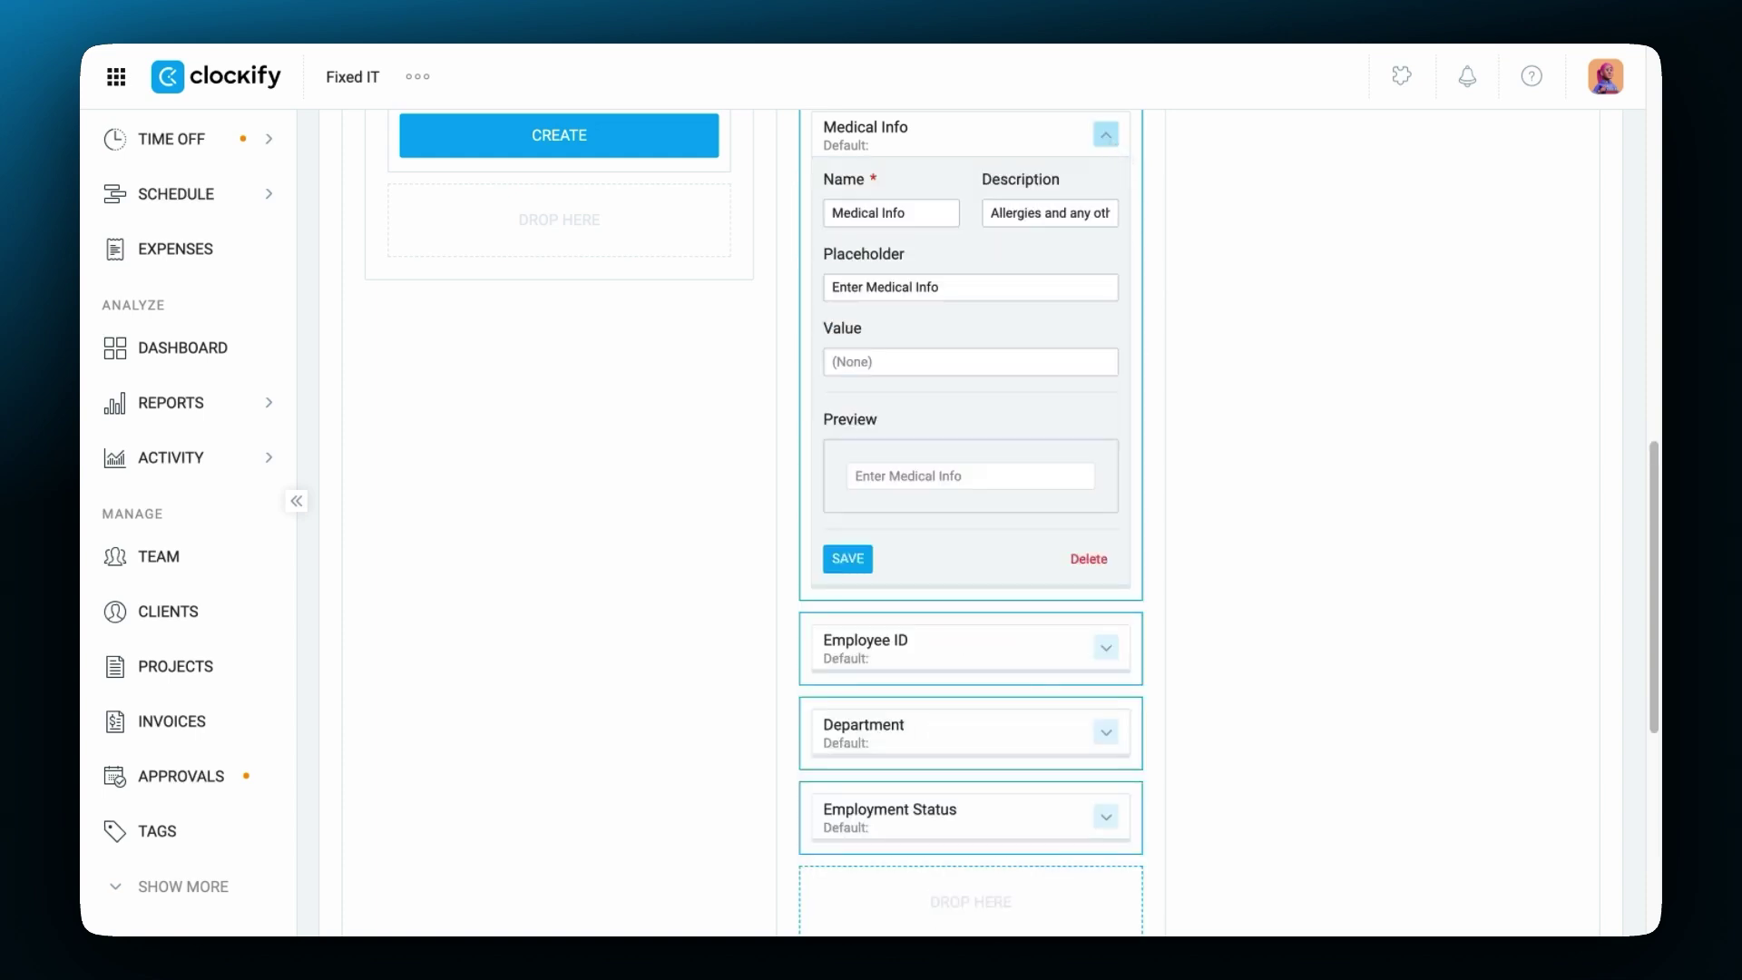
click(1106, 135)
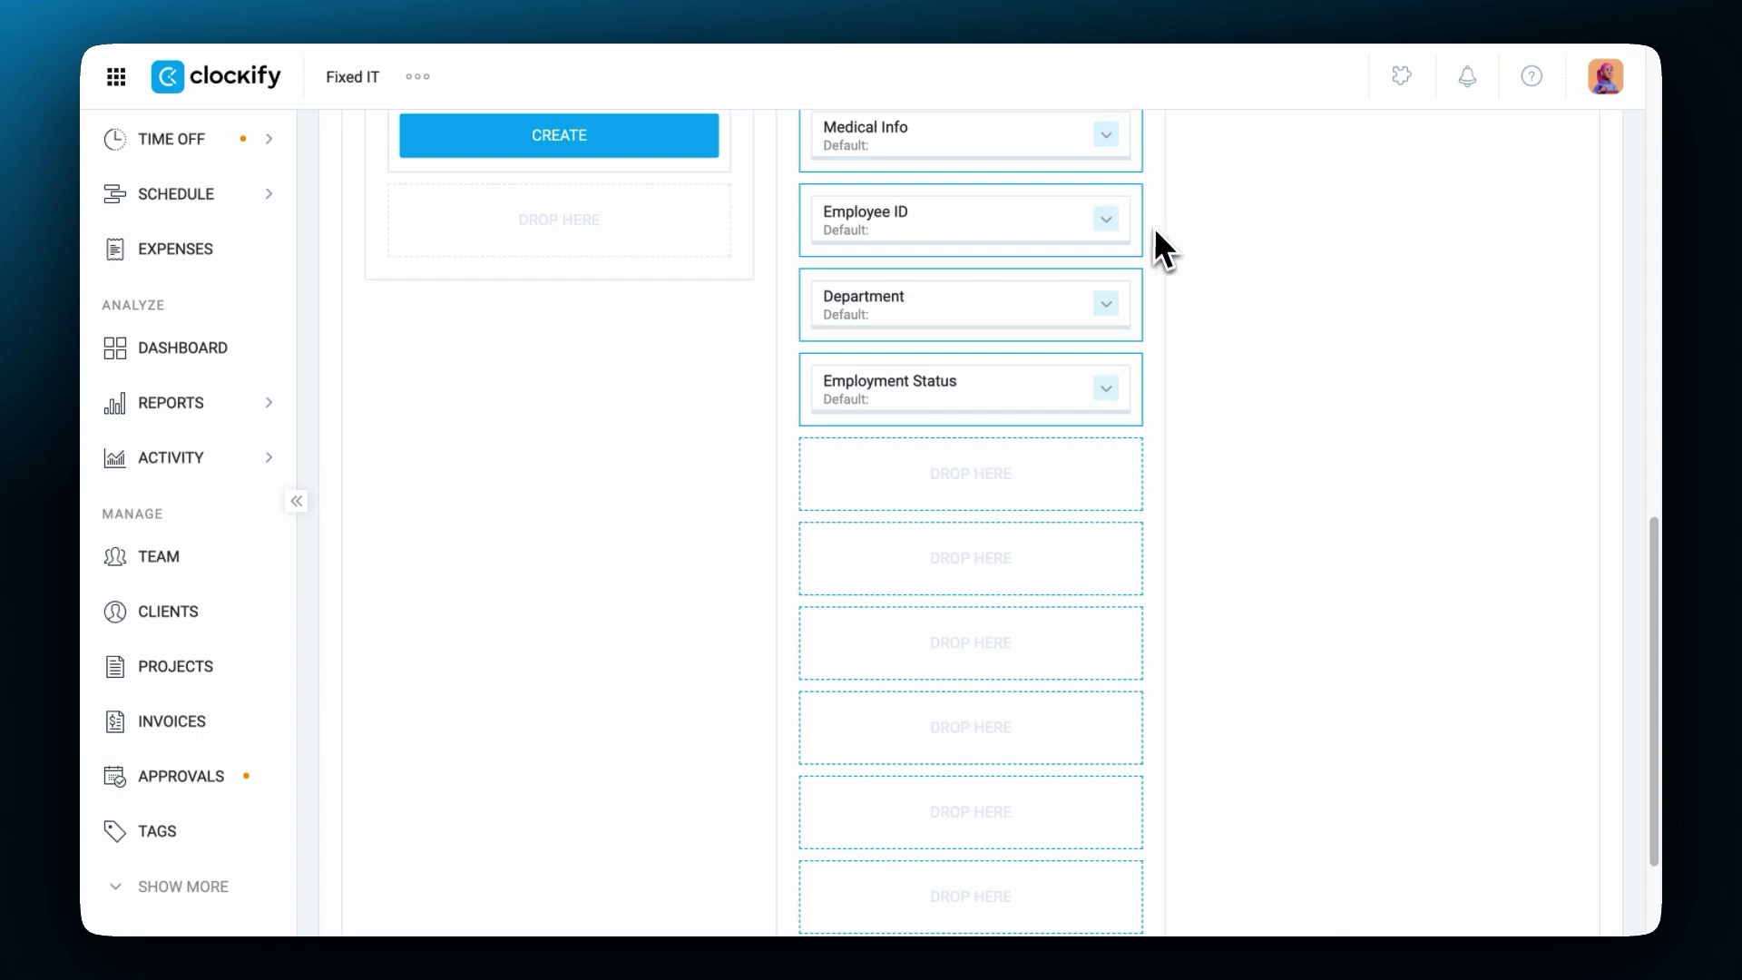
Create a text user custom field named Emergency Contact with the description "Just in case!" and move it into the visible active fields
scroll(1156, 232, up, 1)
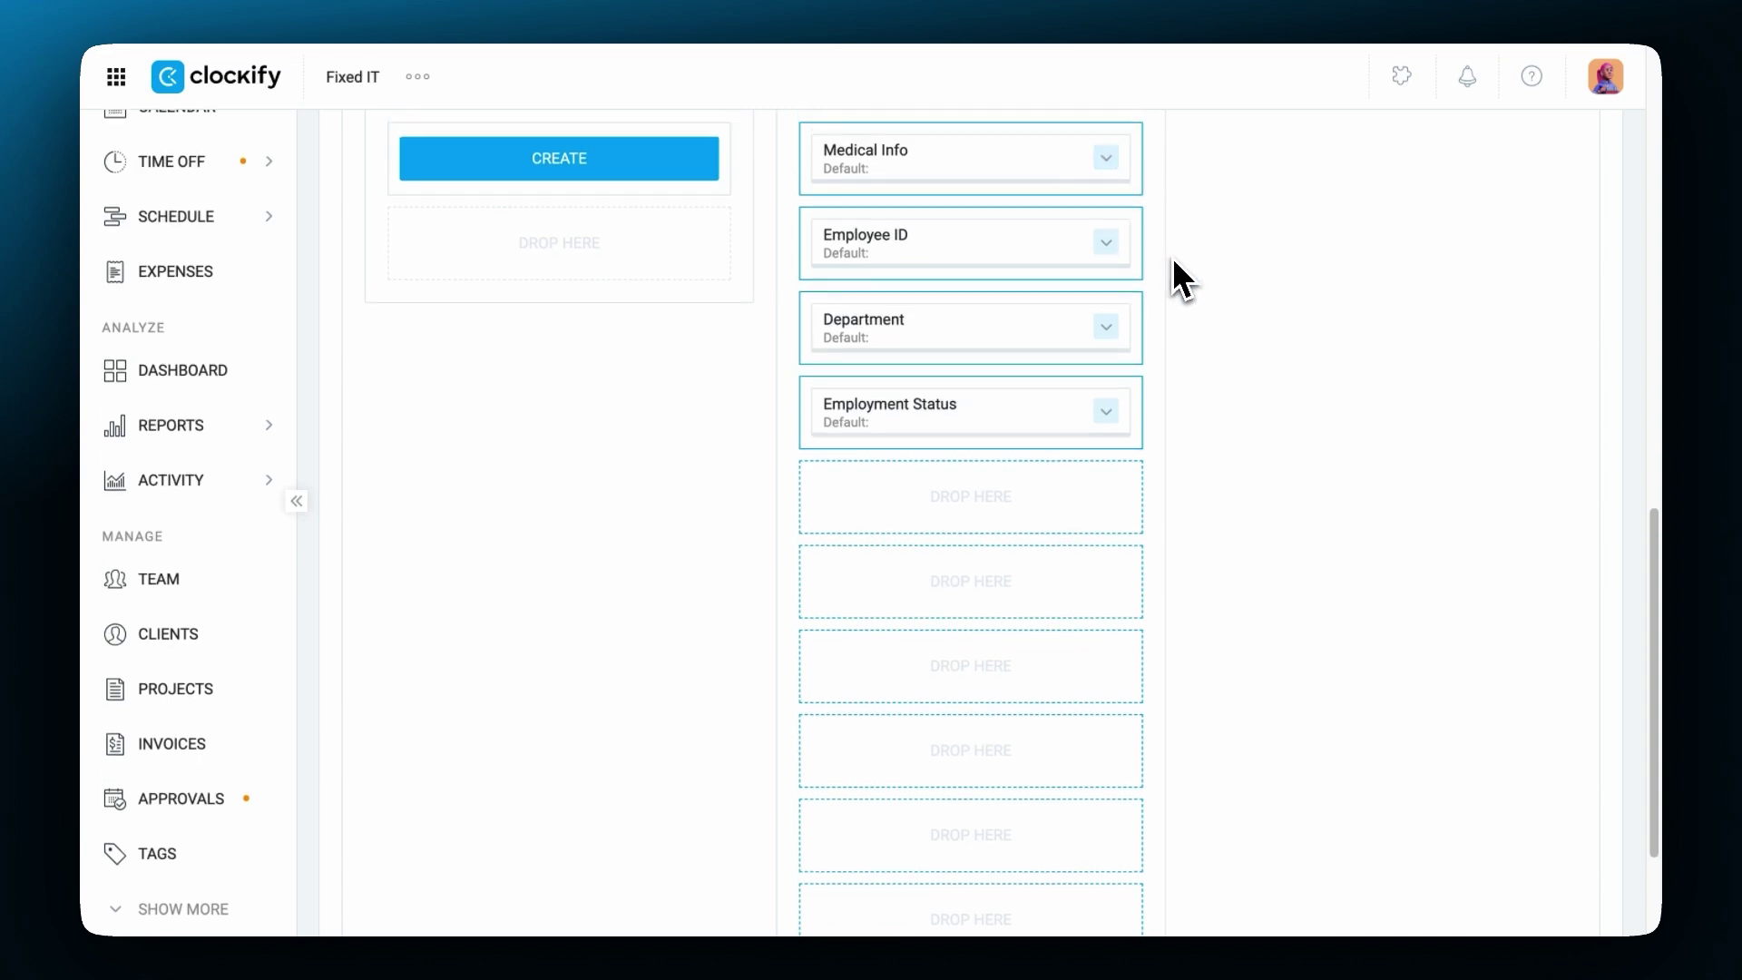
click(641, 165)
text(Emergency Contact)
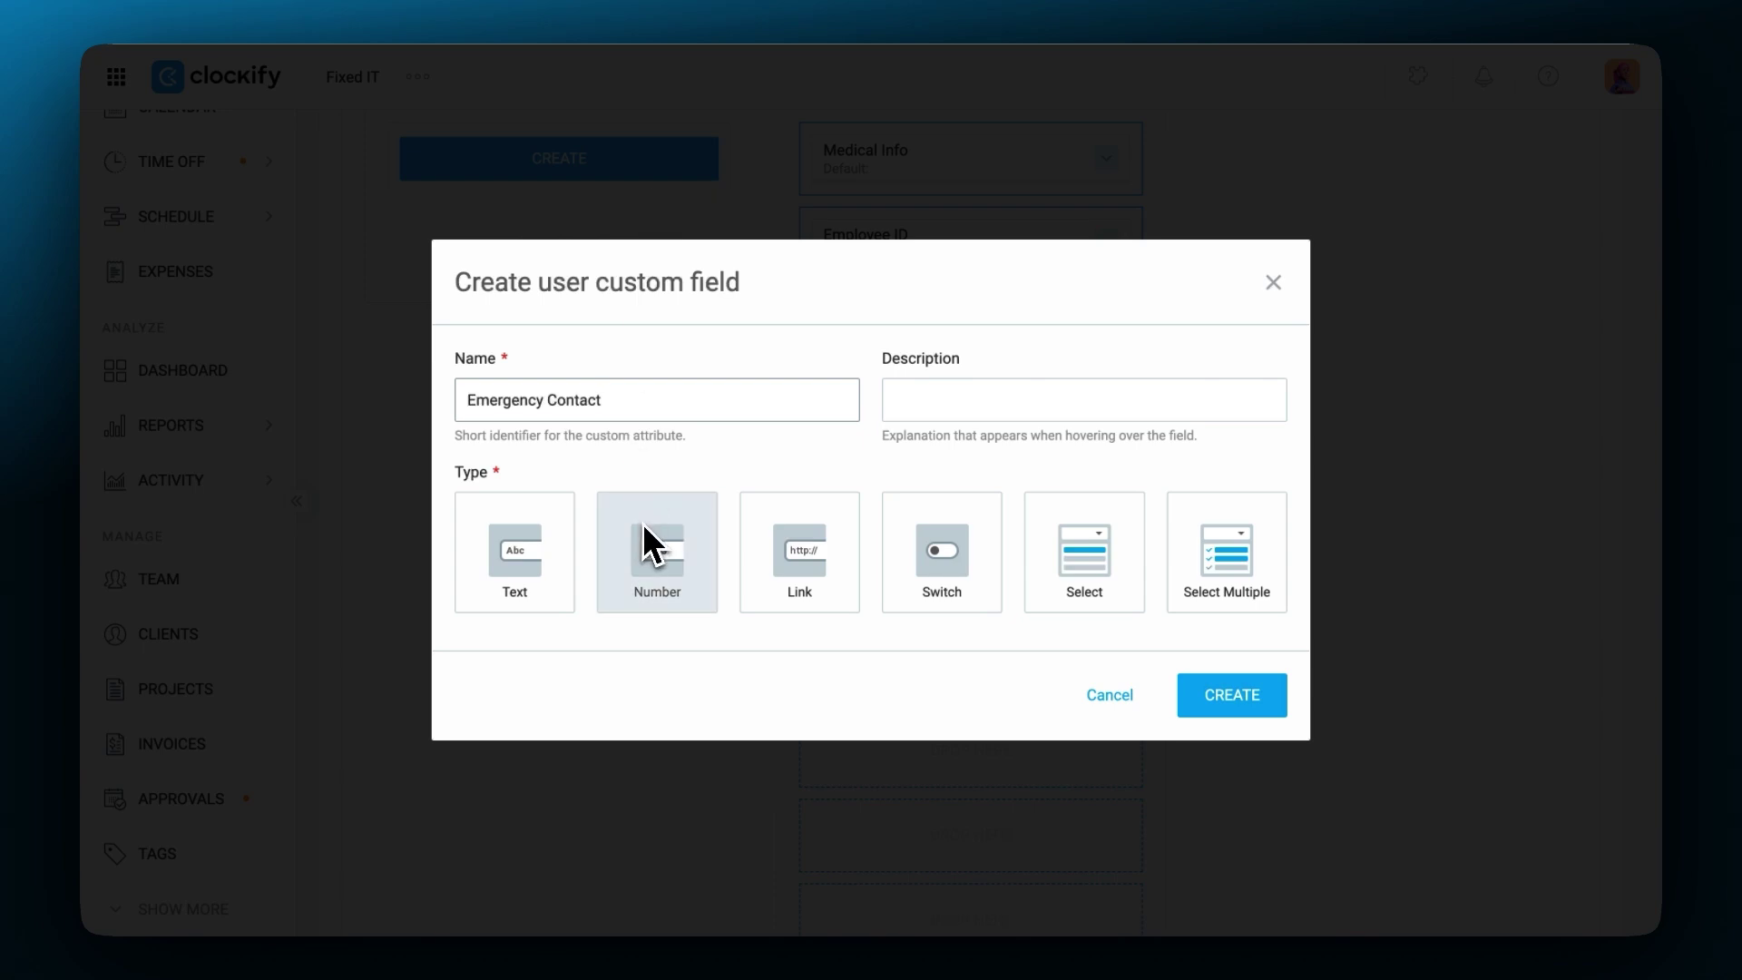
click(562, 536)
click(958, 291)
text(Just in case!)
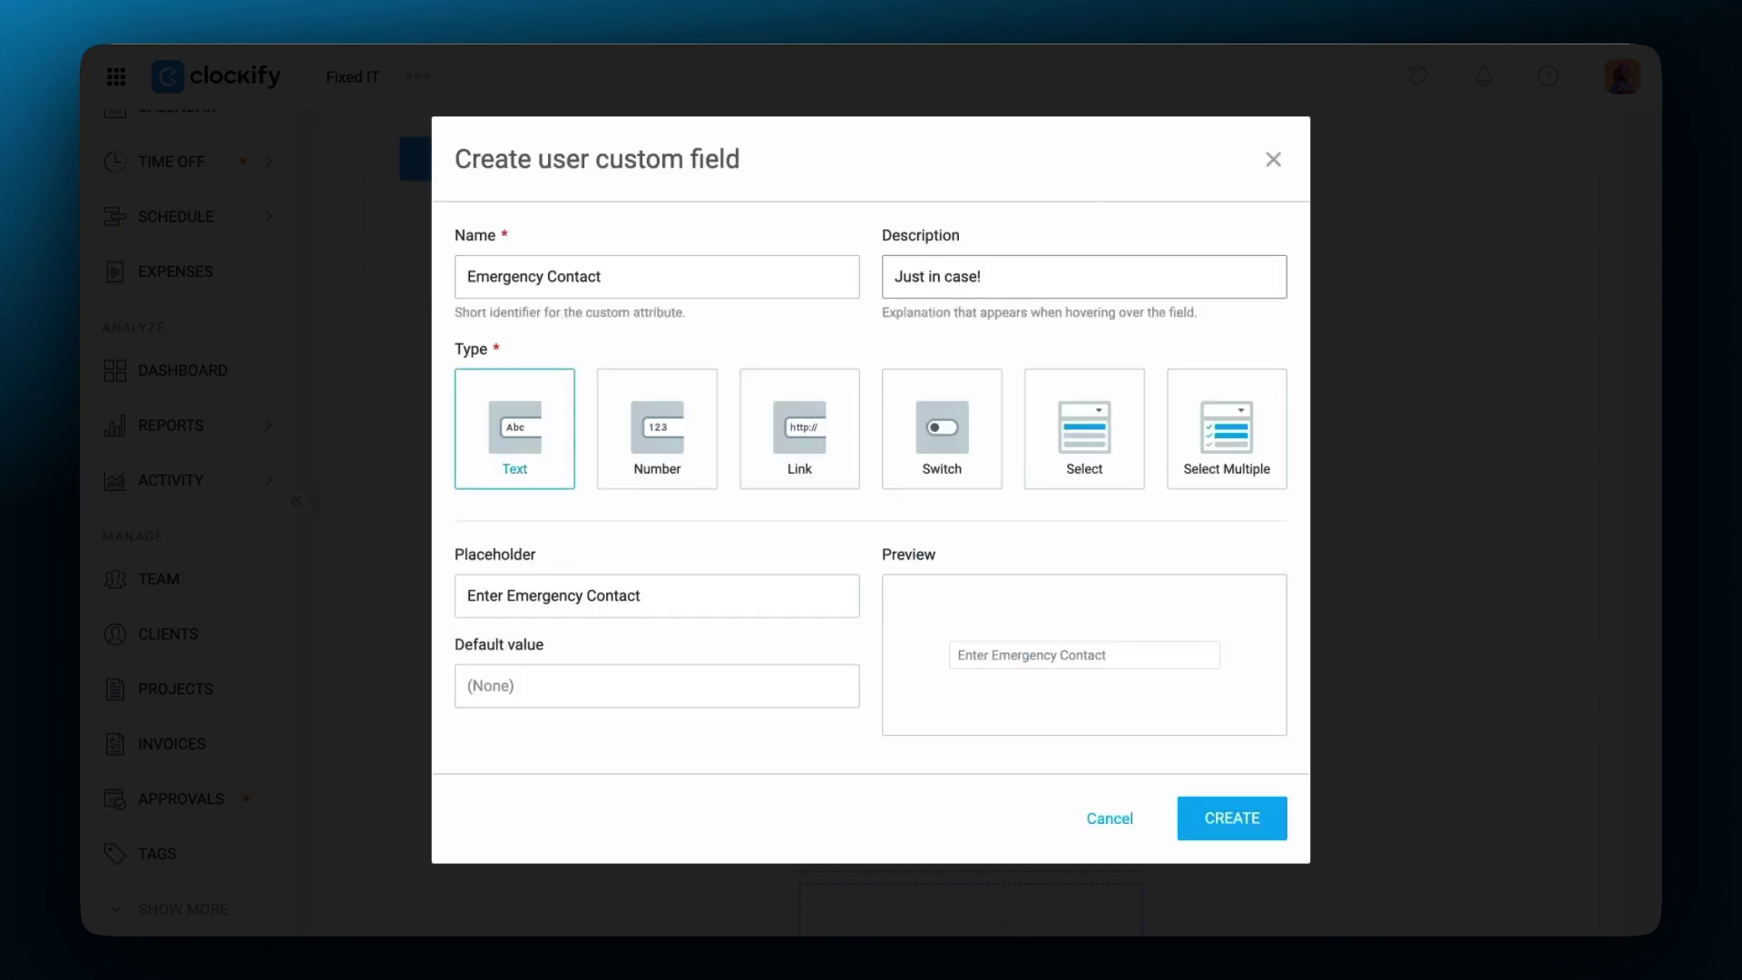
click(948, 531)
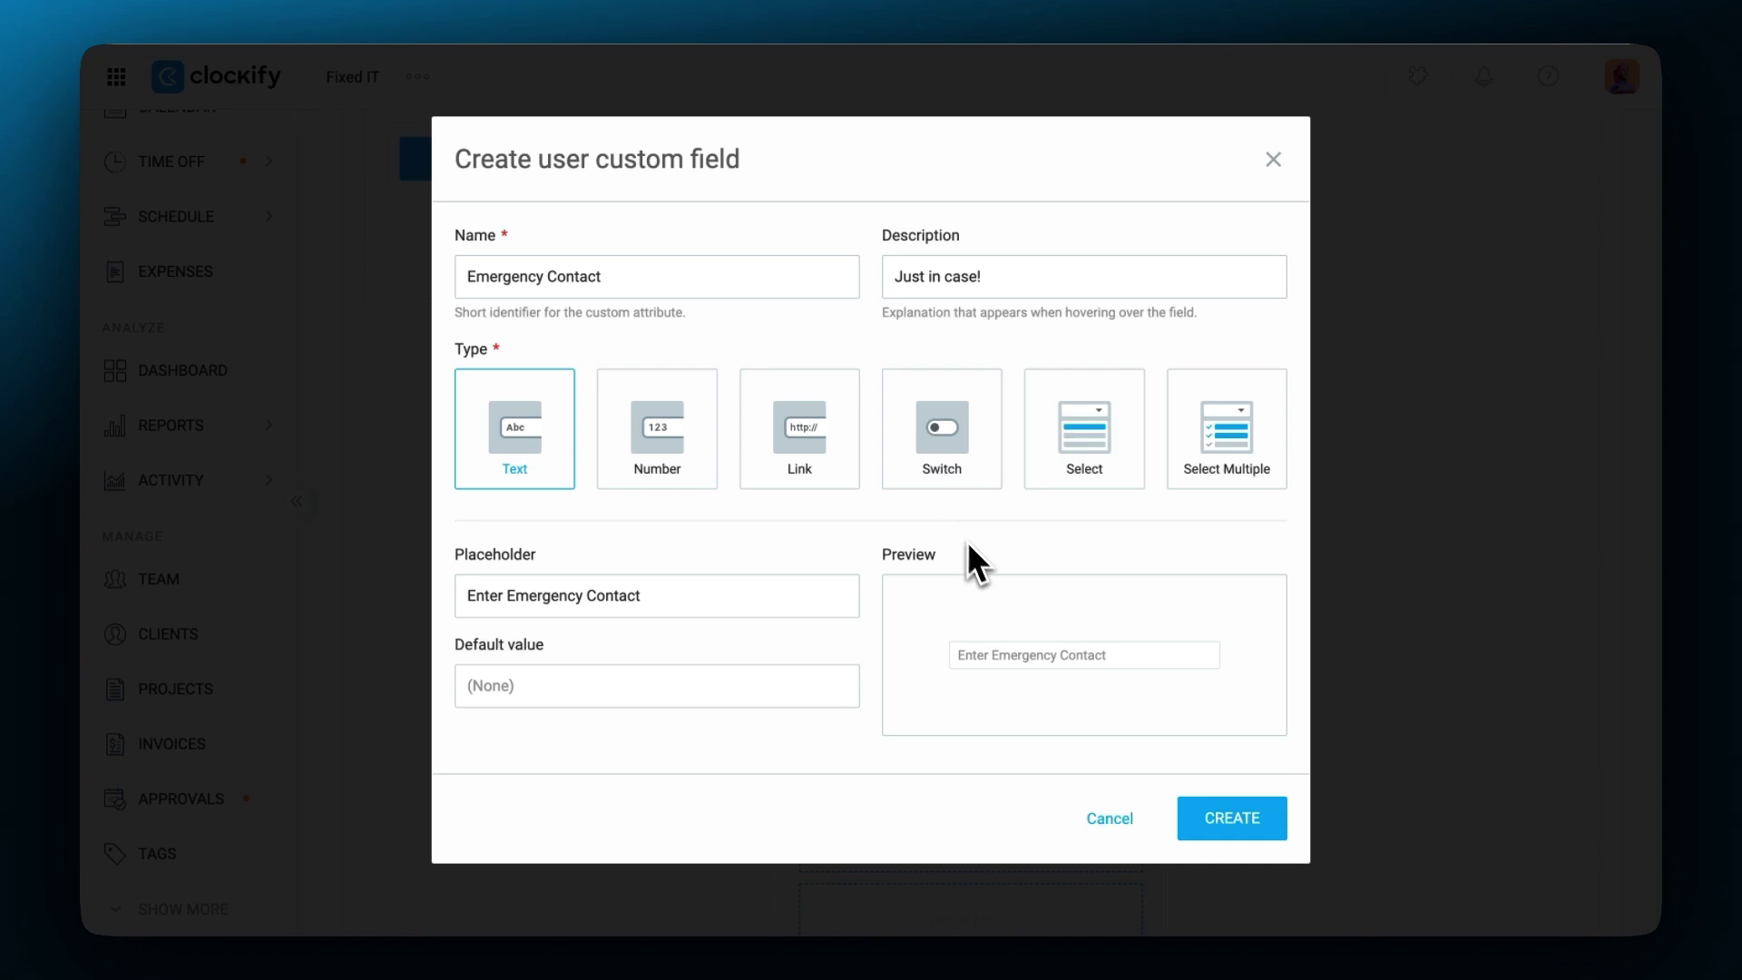
click(1230, 833)
drag(544, 337, 898, 505)
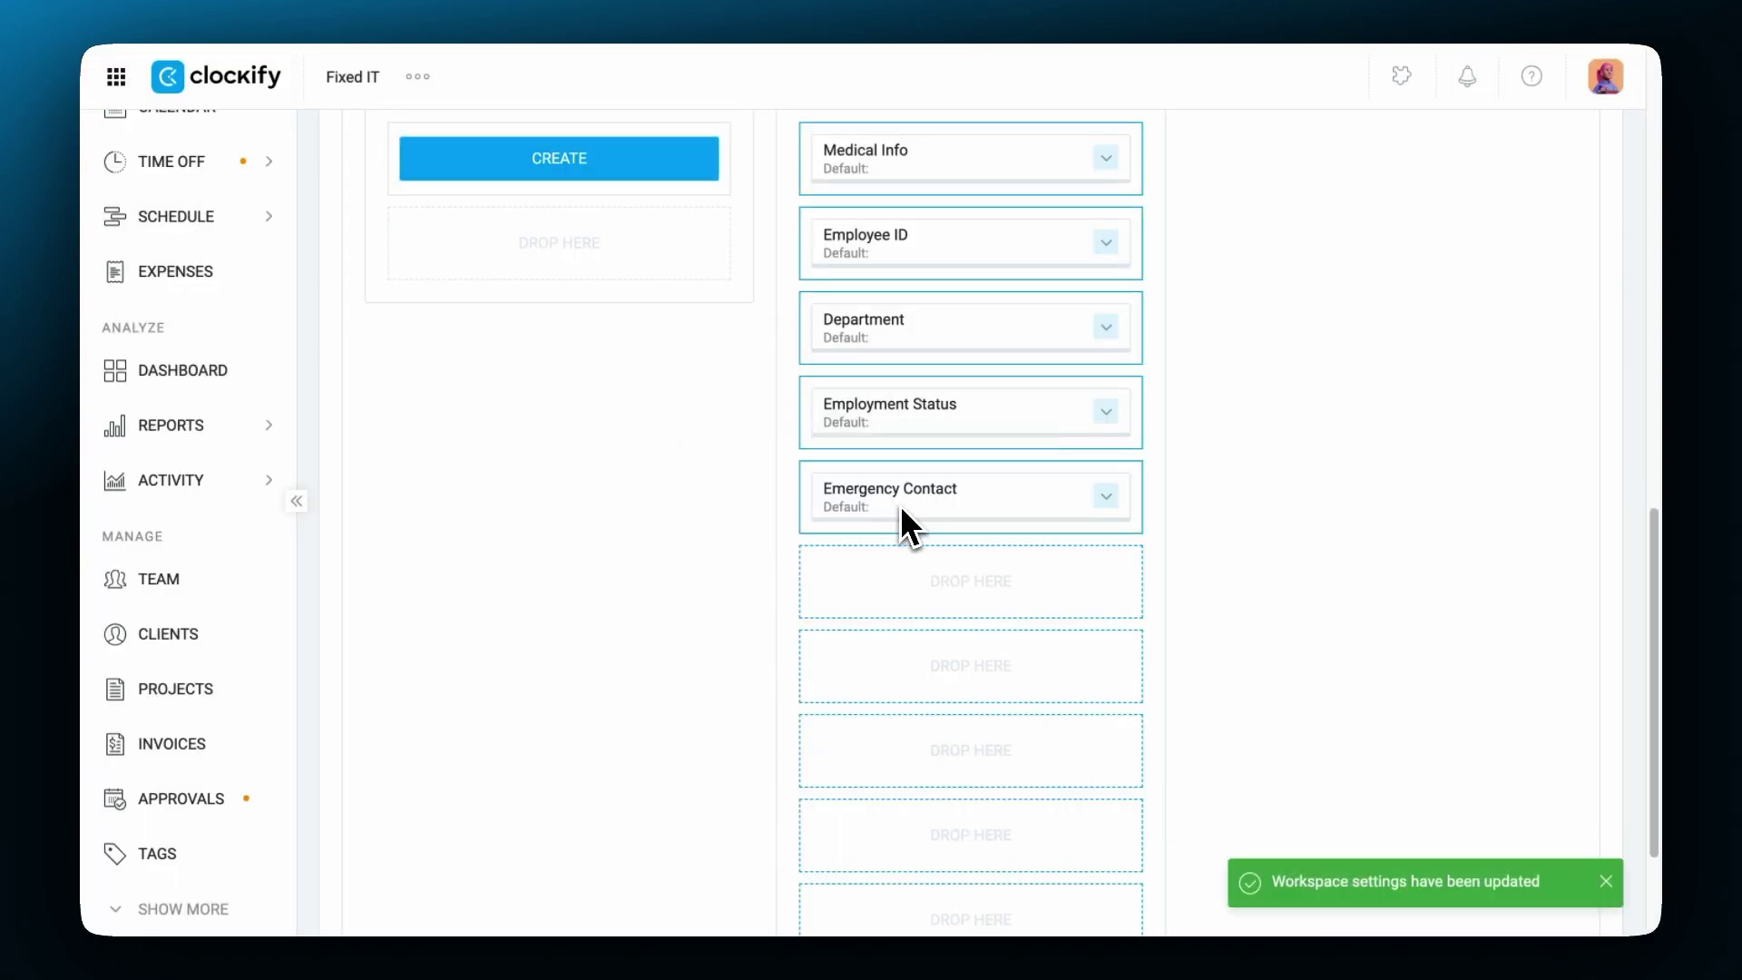
Edit the first team member's profile, fill in the emergency contact's phone number and save it
click(239, 577)
click(1574, 499)
click(1566, 539)
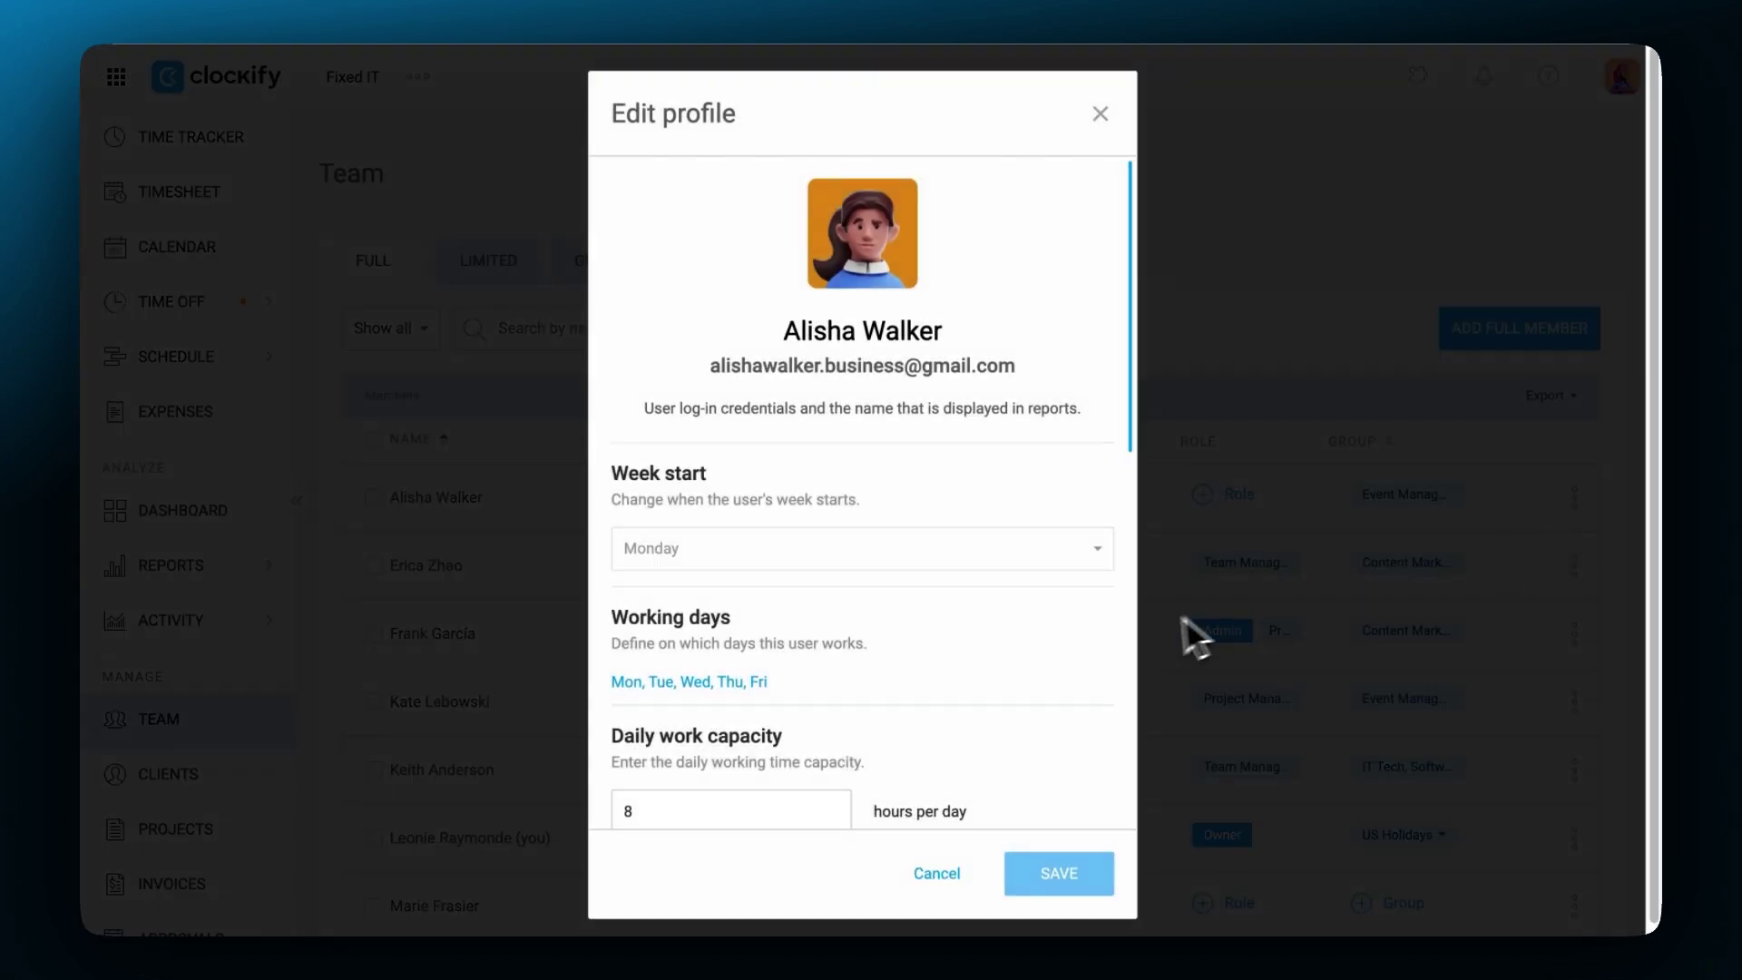
scroll(1012, 651, down, 5)
scroll(1010, 650, down, 2)
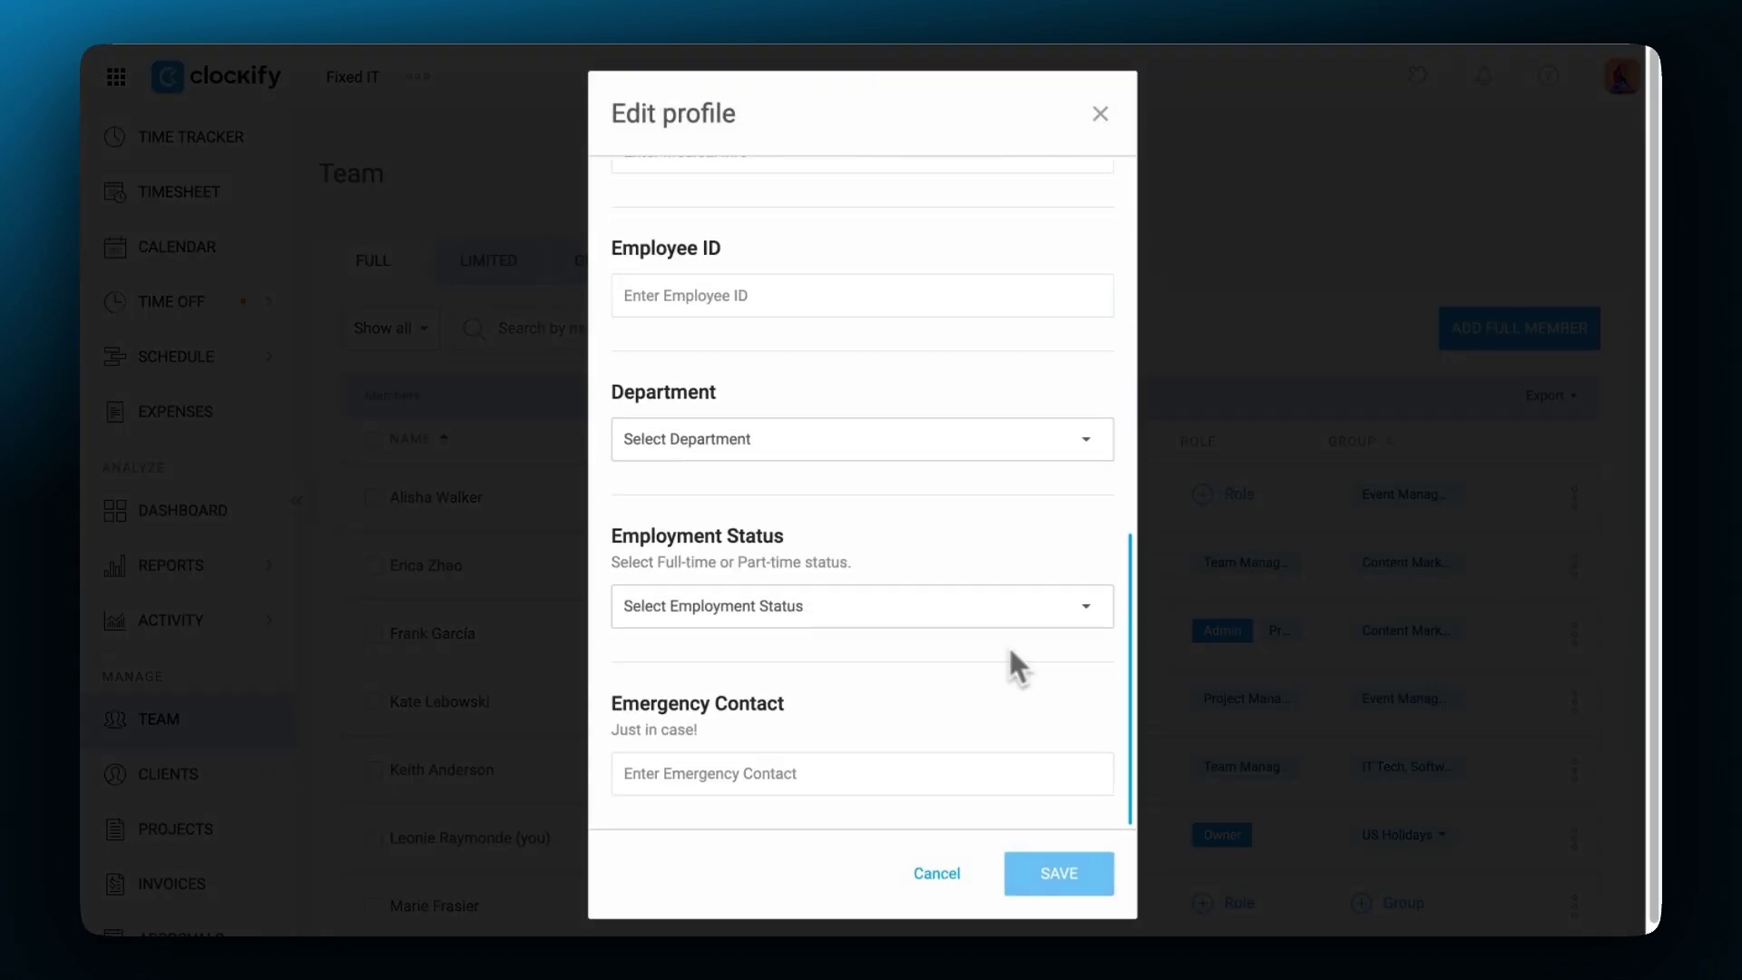
click(829, 769)
key(ctrl+v)
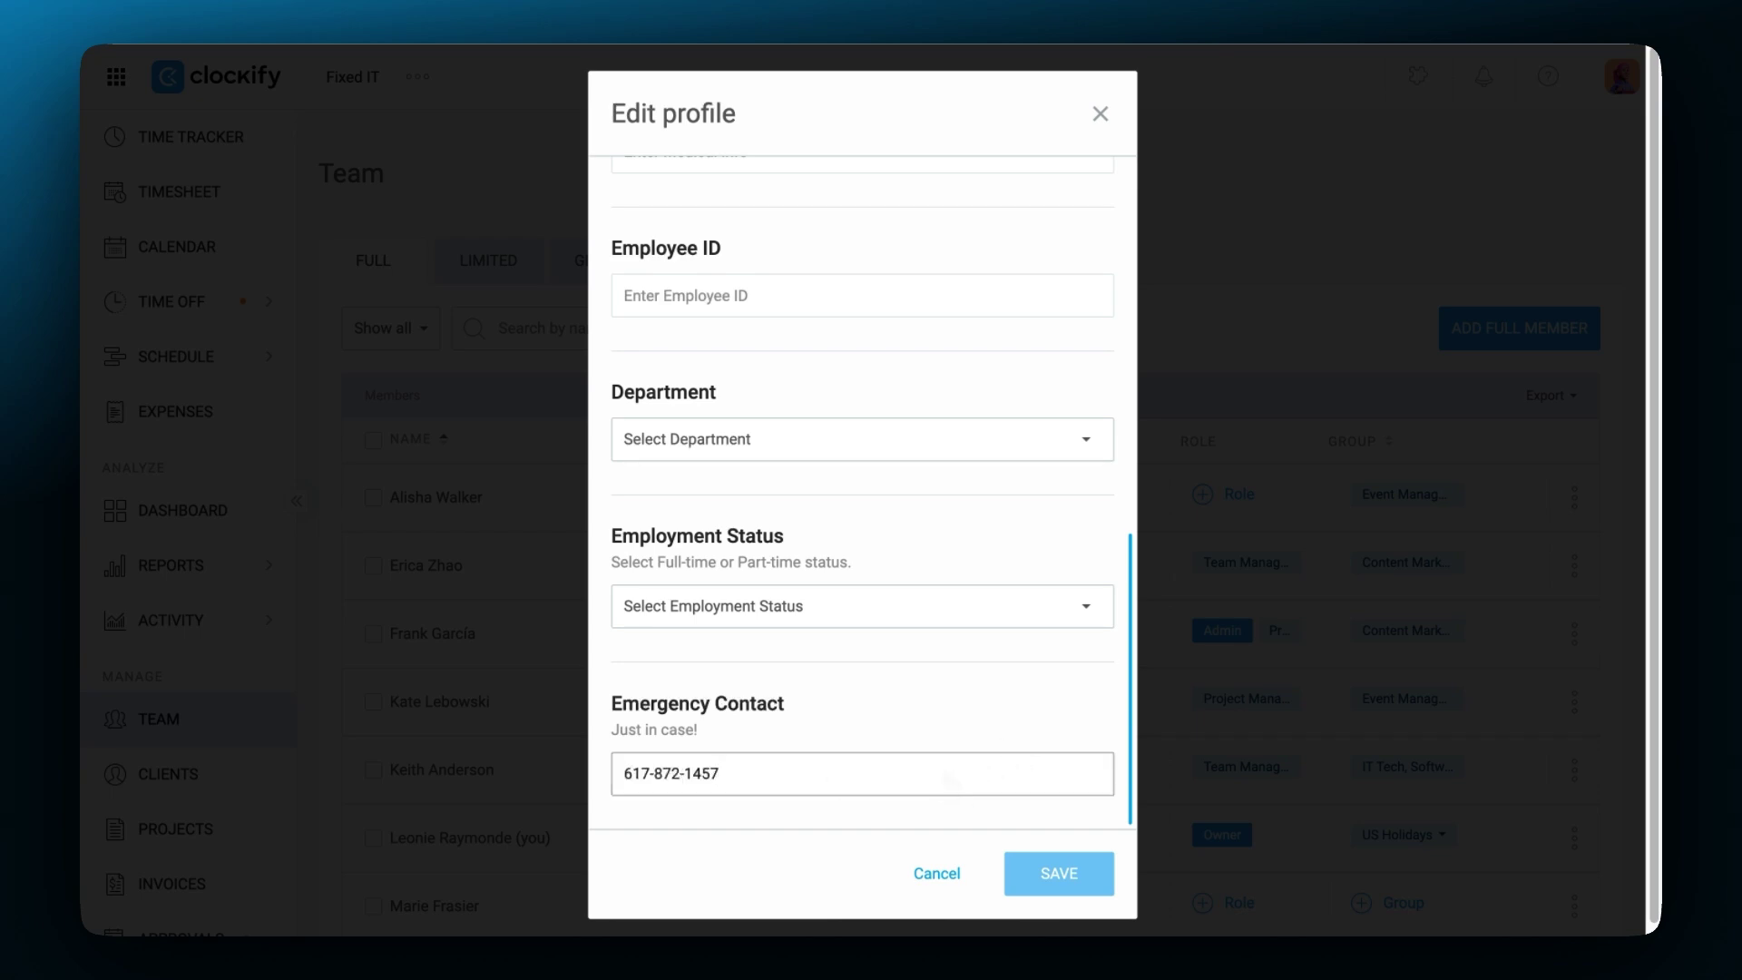
click(1047, 860)
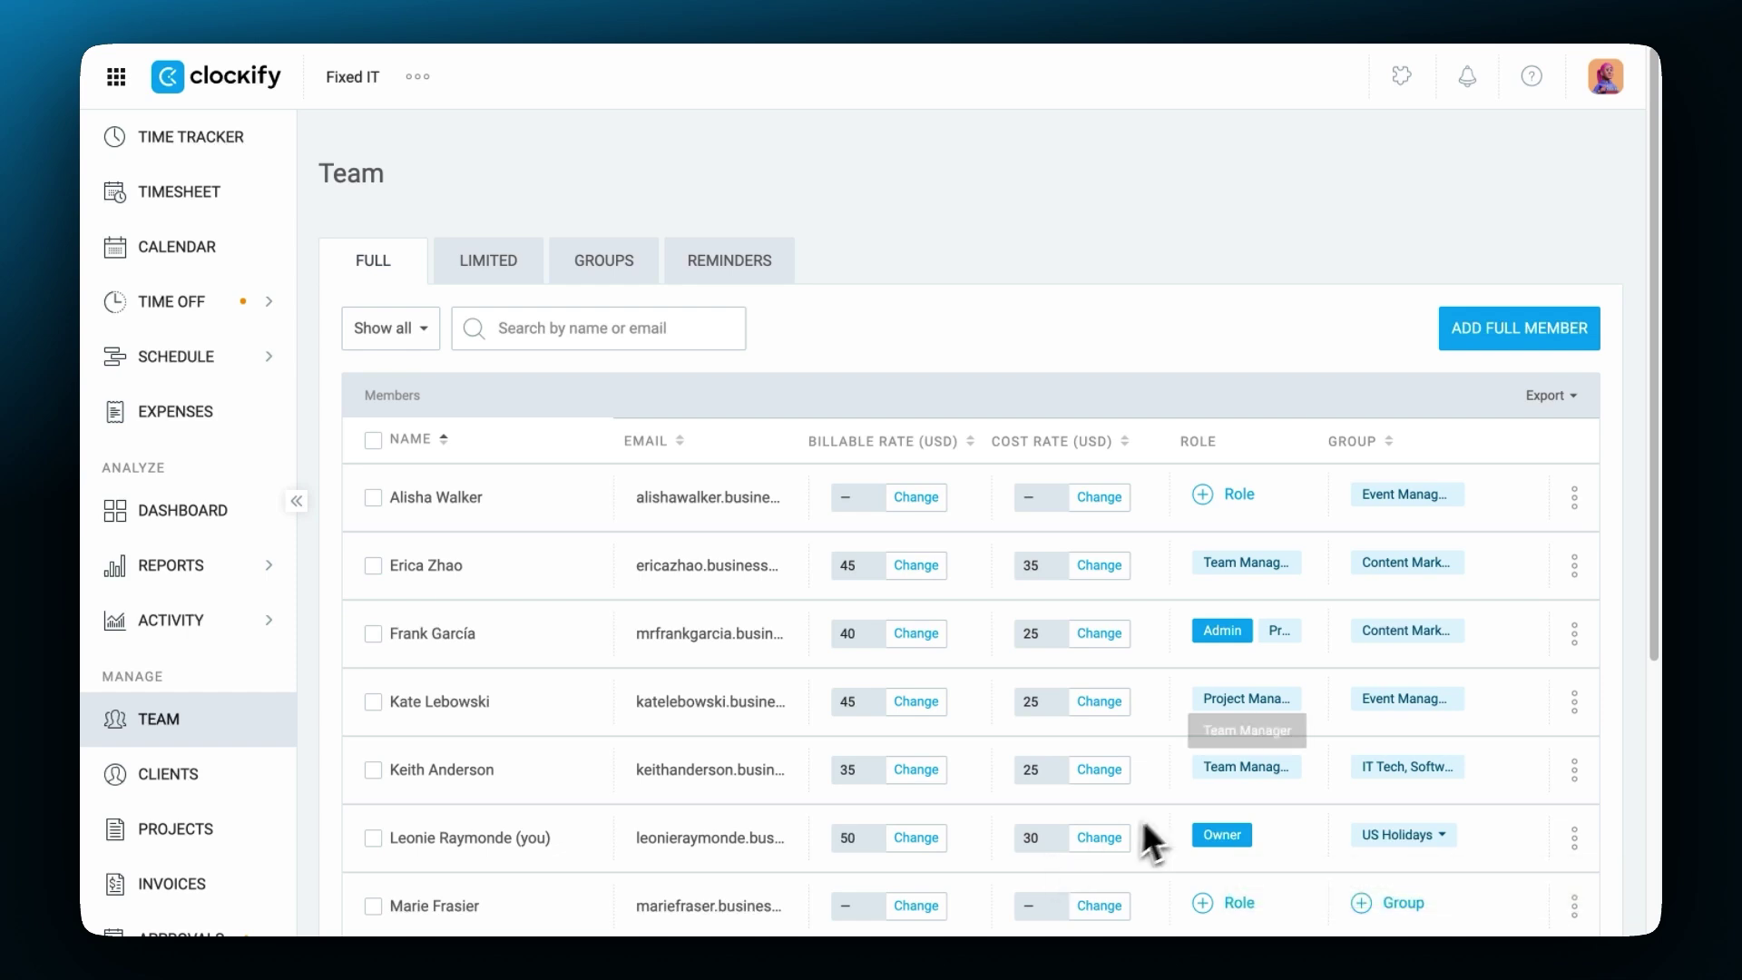
Limit the team members export to Name, Email, Medical Info and Emergency Contact and save the export settings
click(1557, 403)
click(1534, 541)
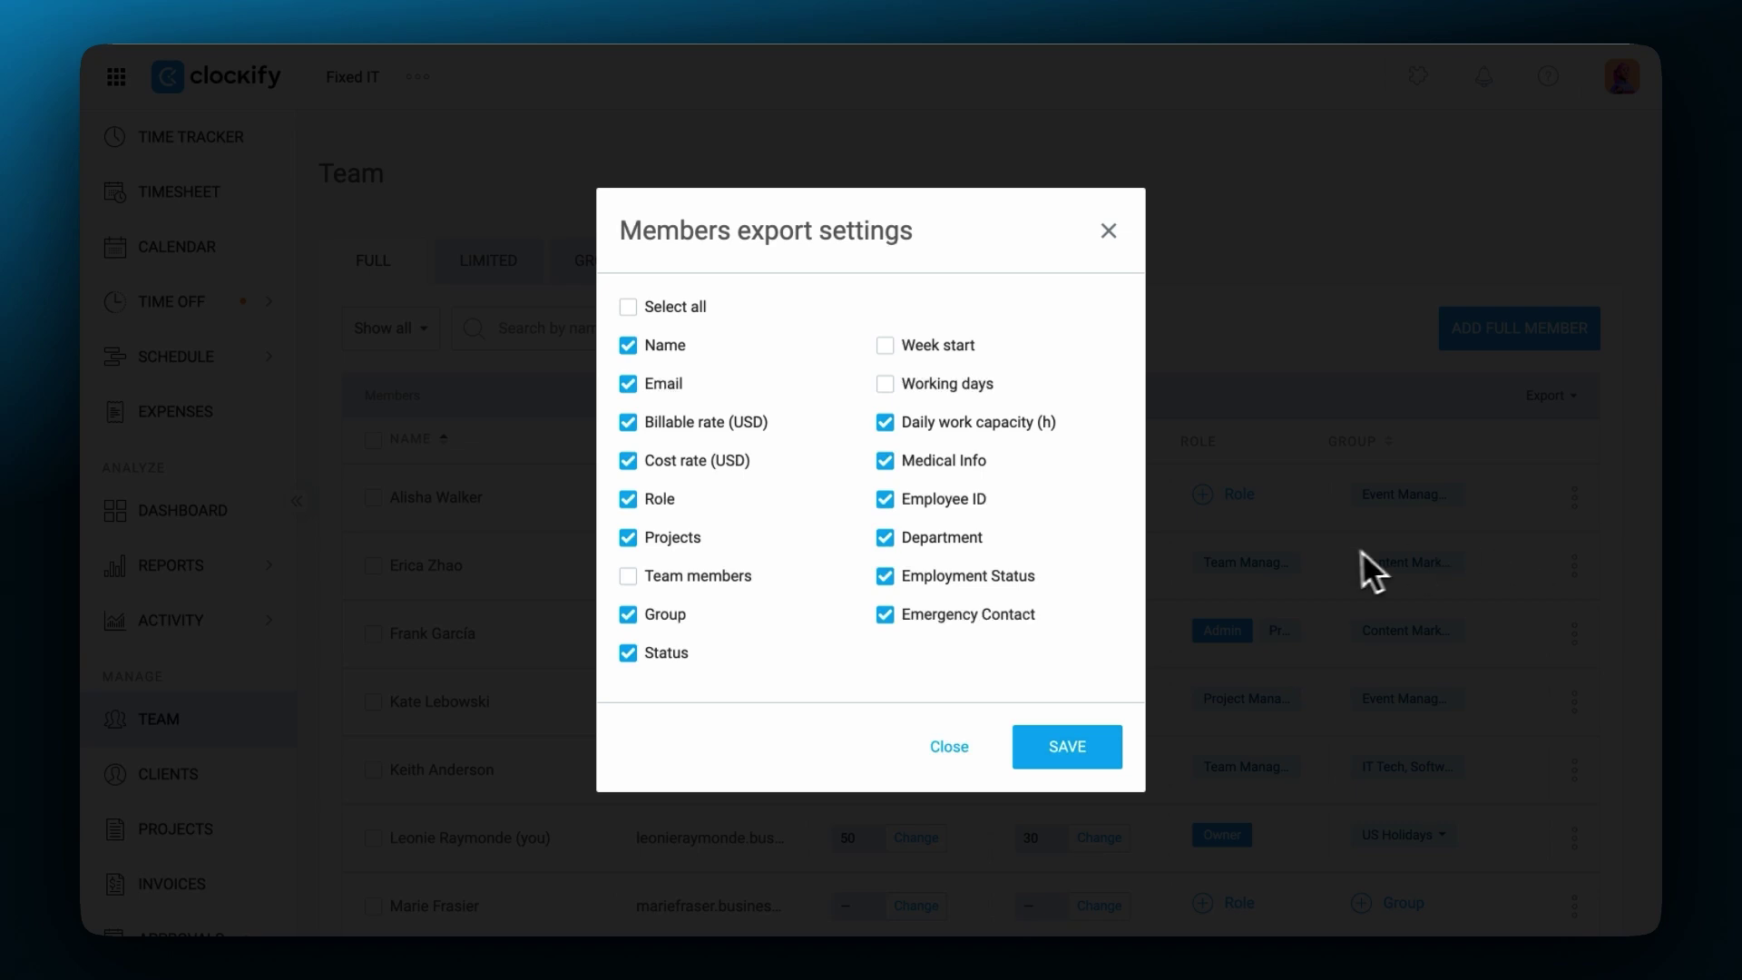
click(885, 577)
click(628, 461)
click(628, 499)
click(628, 537)
click(628, 613)
click(889, 425)
click(1078, 740)
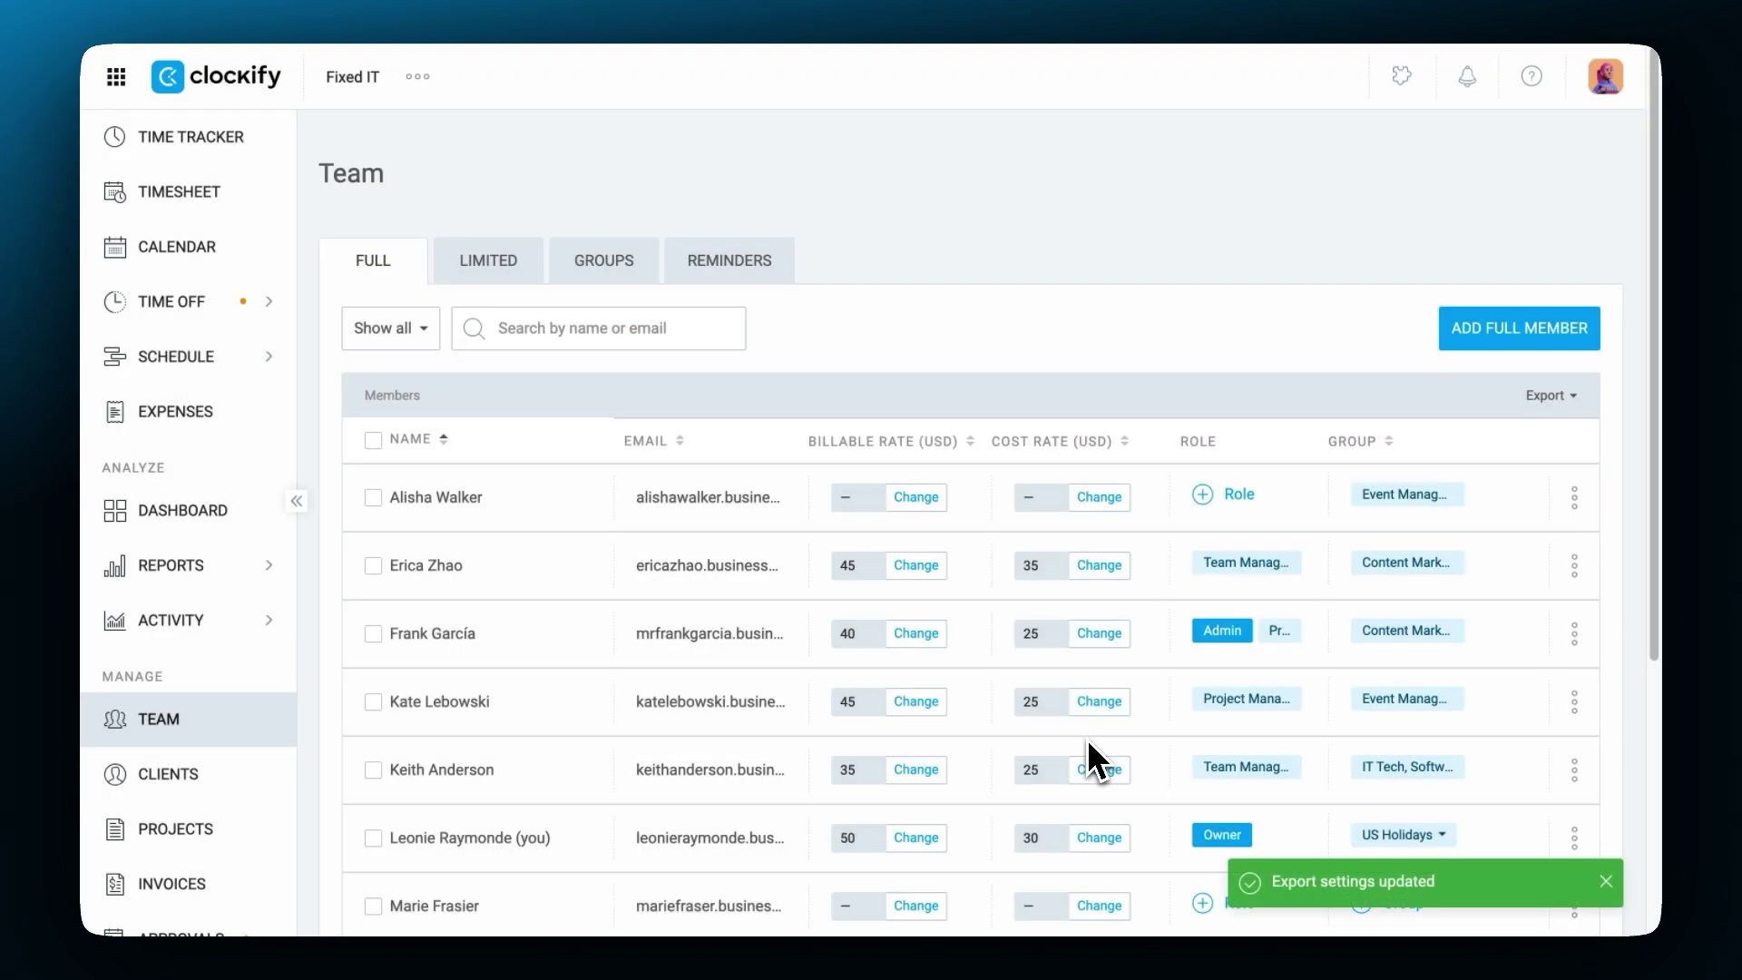
Export the team members as a CSV file and examine the first member's email and emergency contact in it
click(1546, 398)
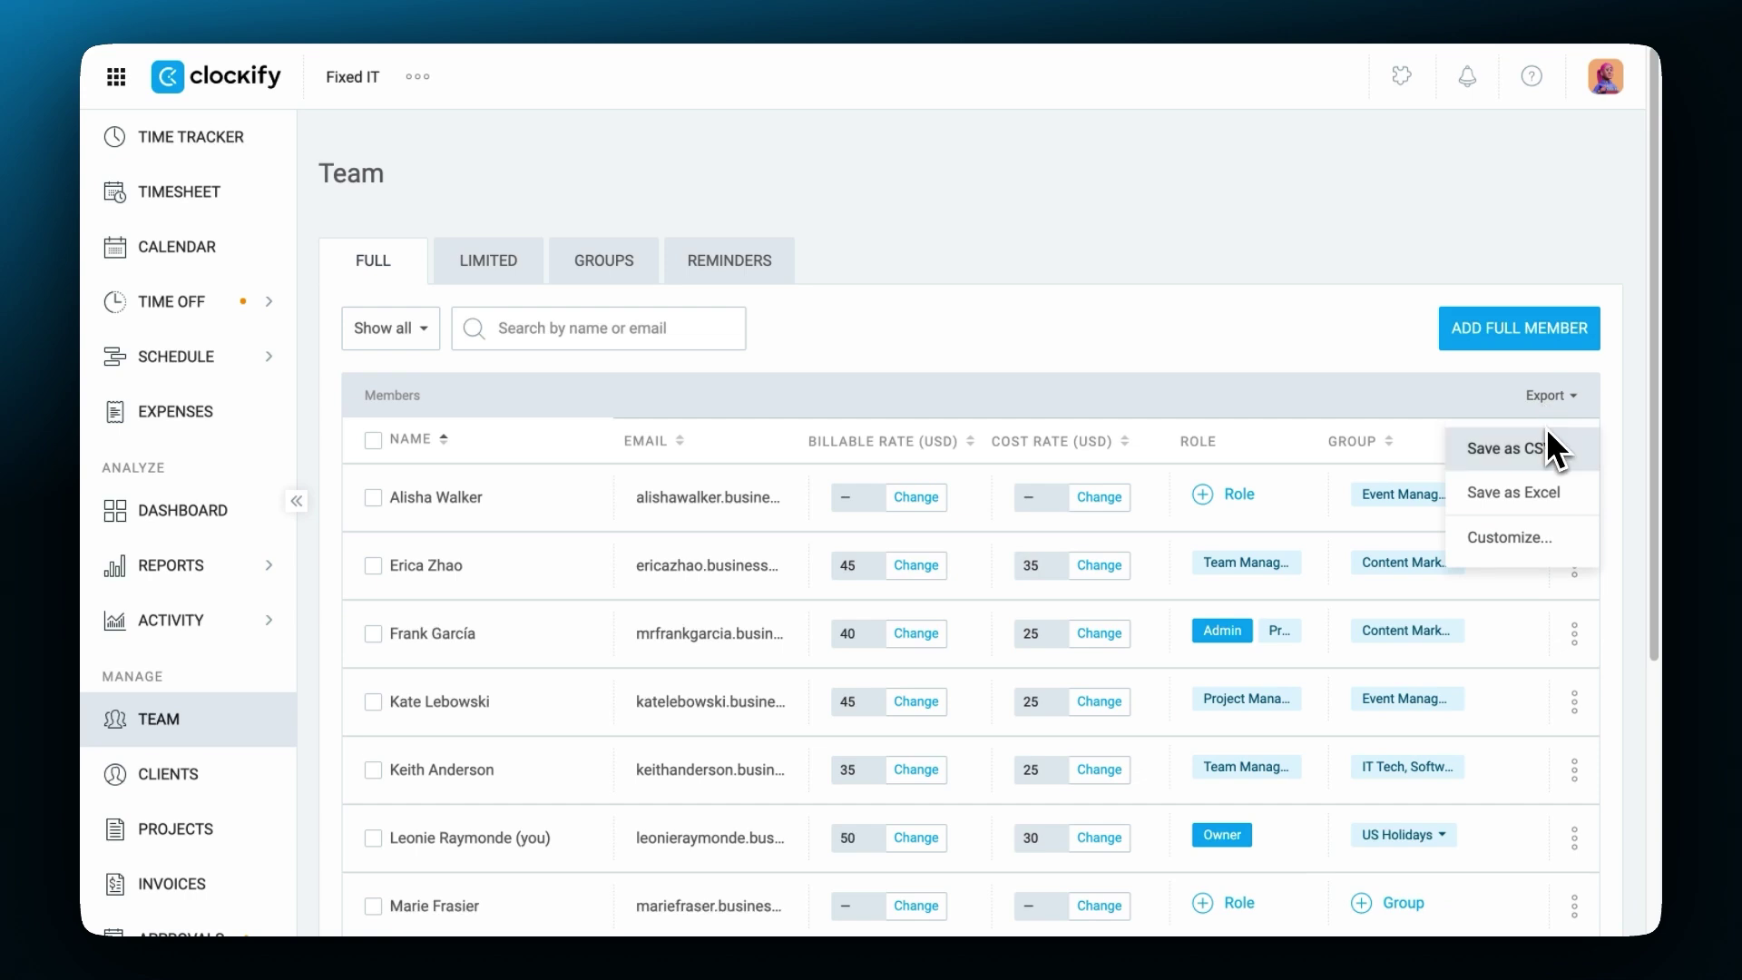
click(1506, 448)
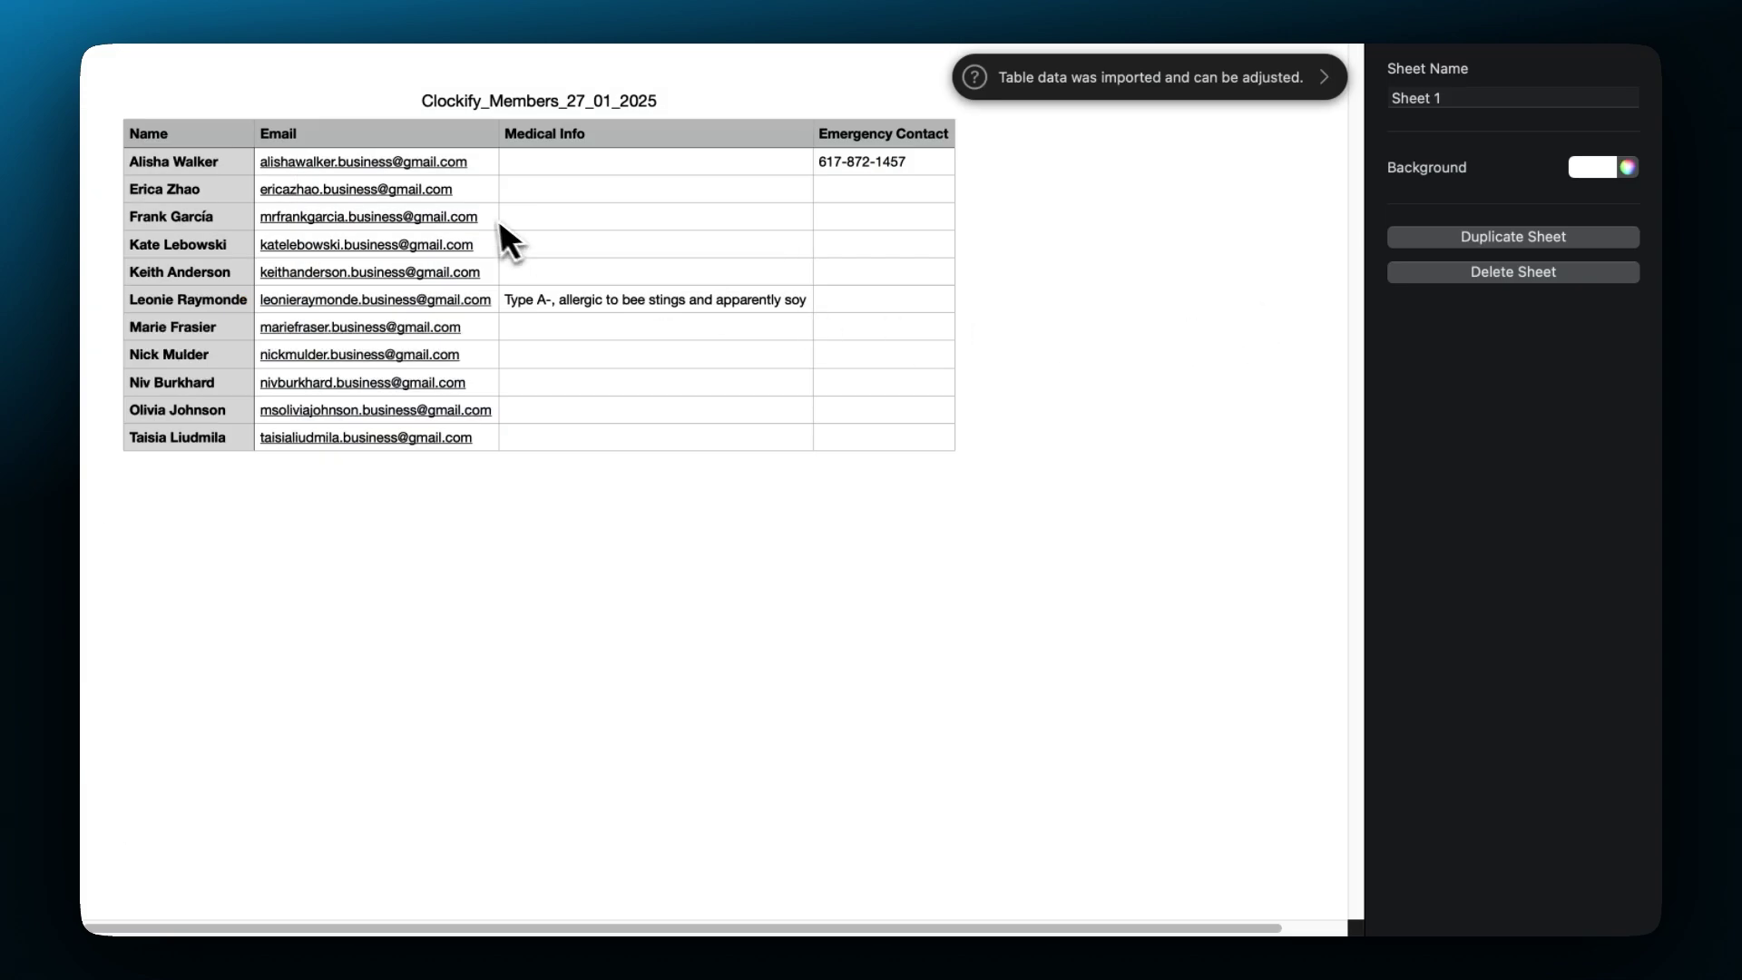
click(429, 167)
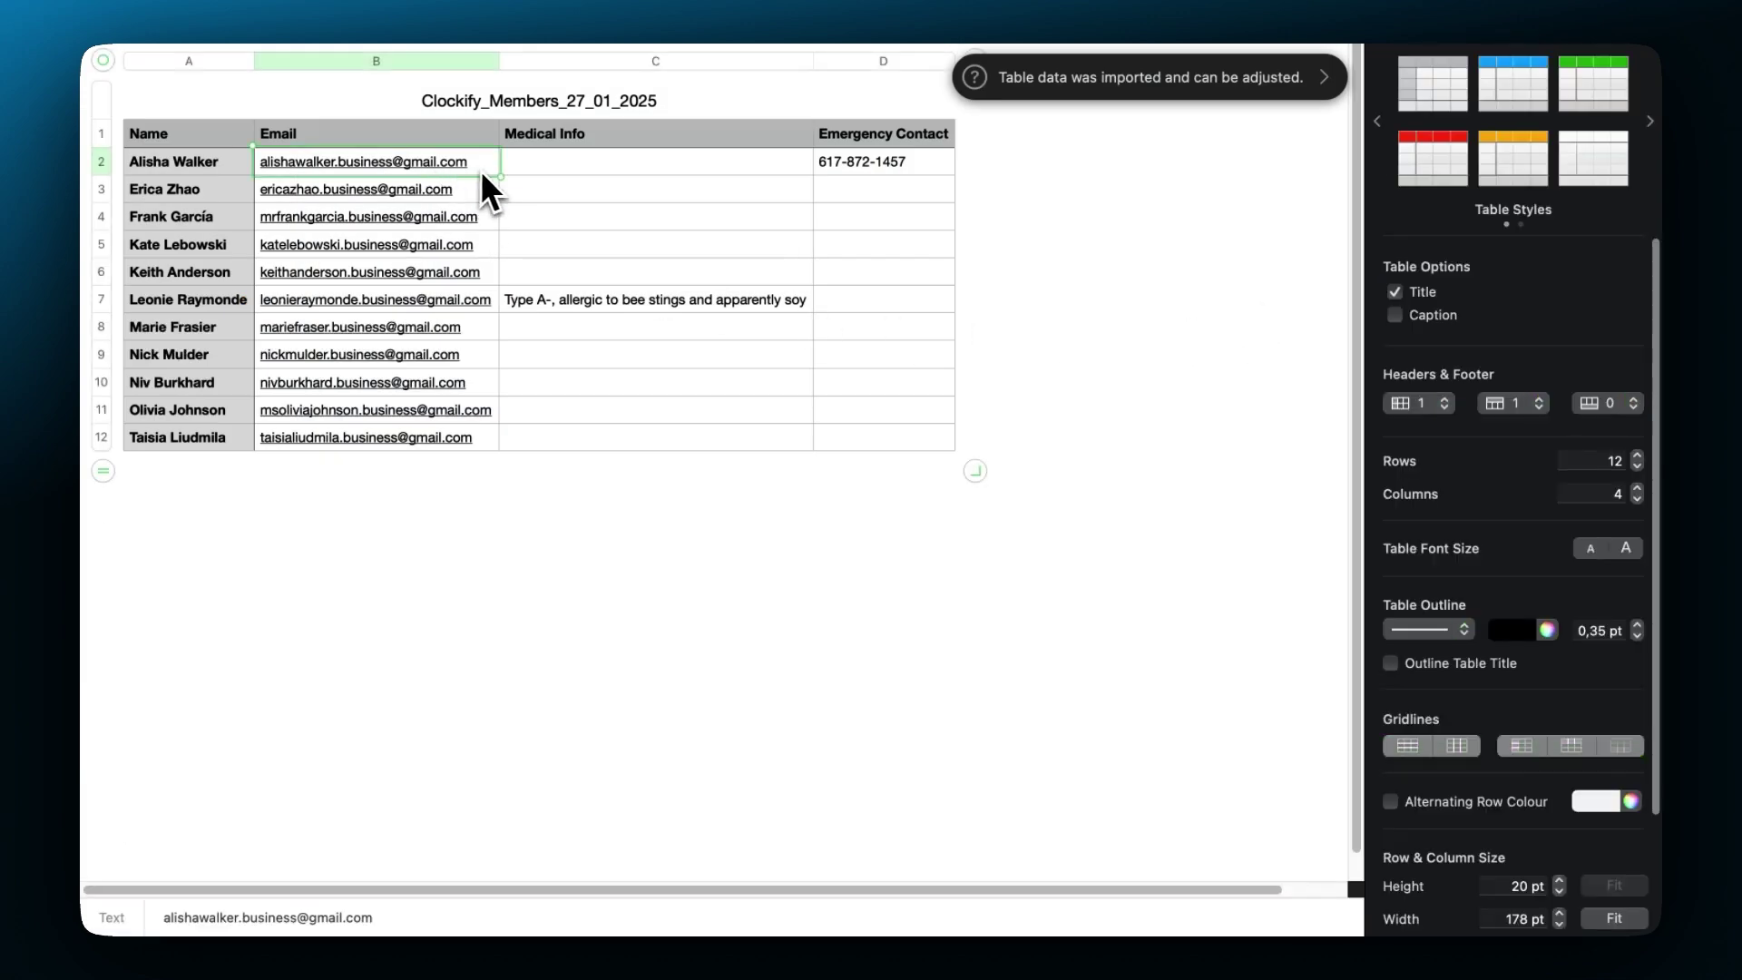
click(906, 166)
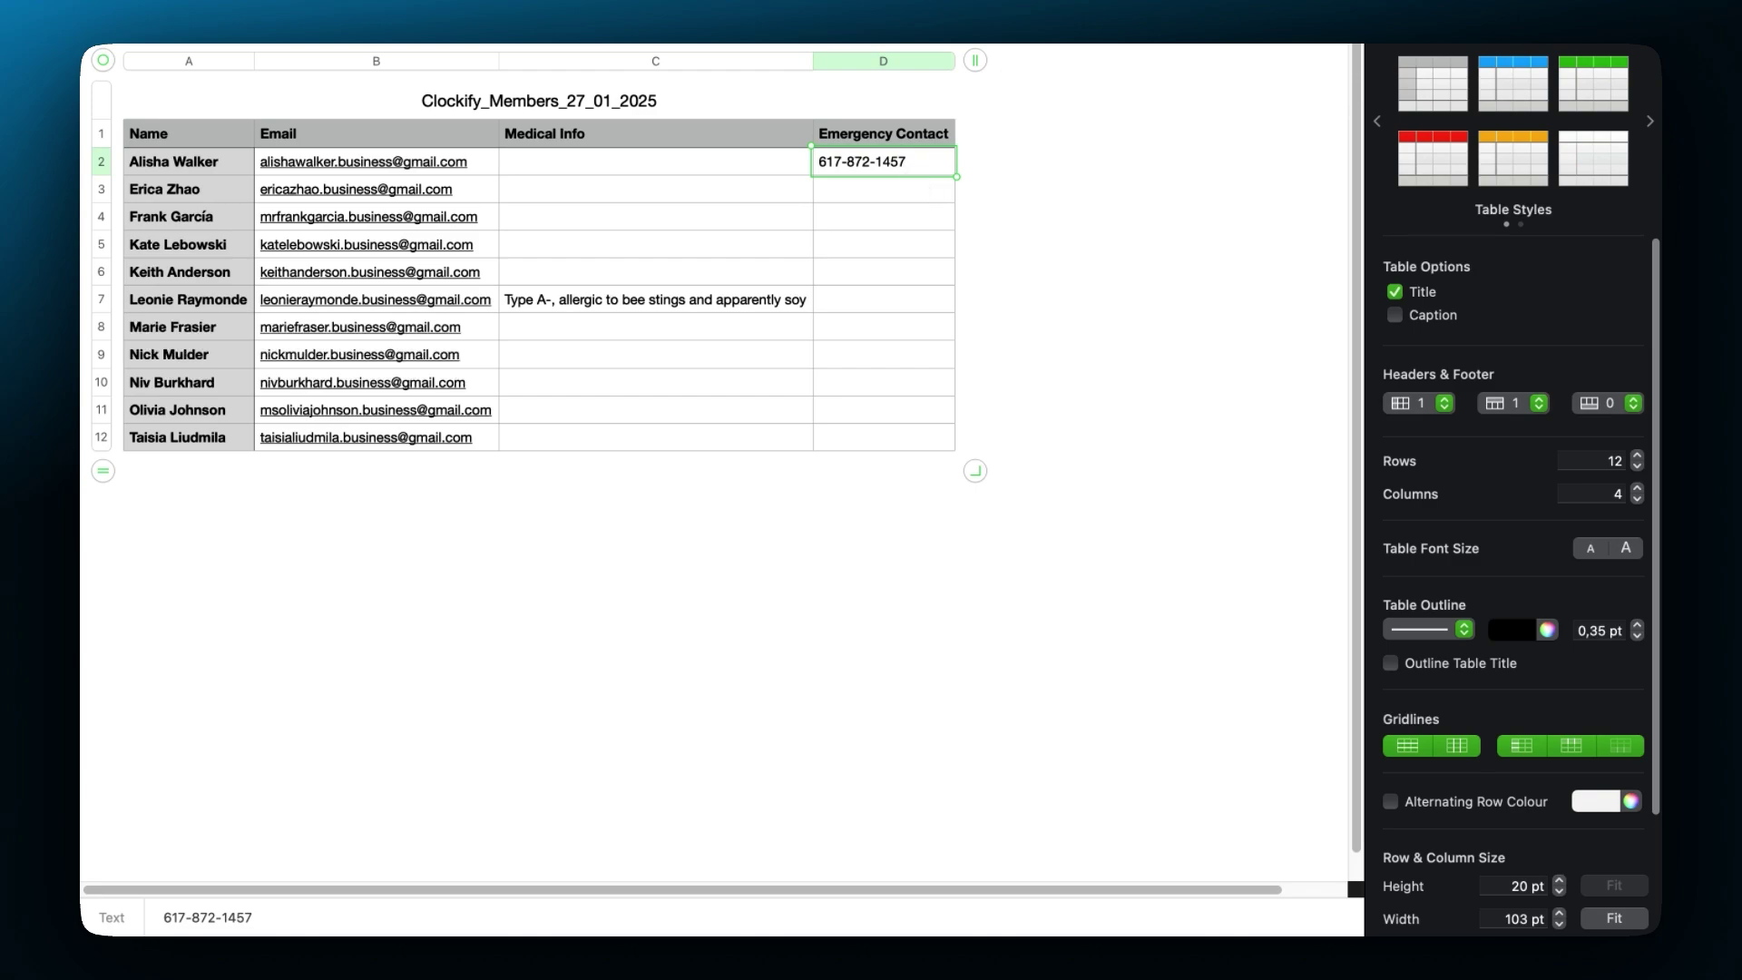